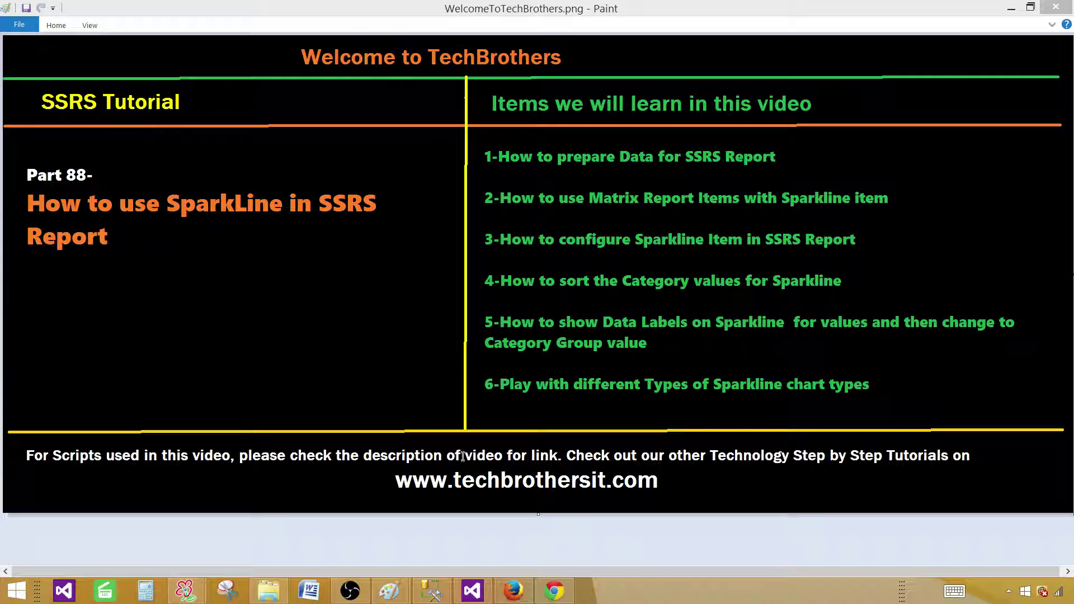
- Walk through the TotalSale query's Region, ItemsSold, SoldDate, datename, MonthName and DatePart parts
key("alt+Tab")
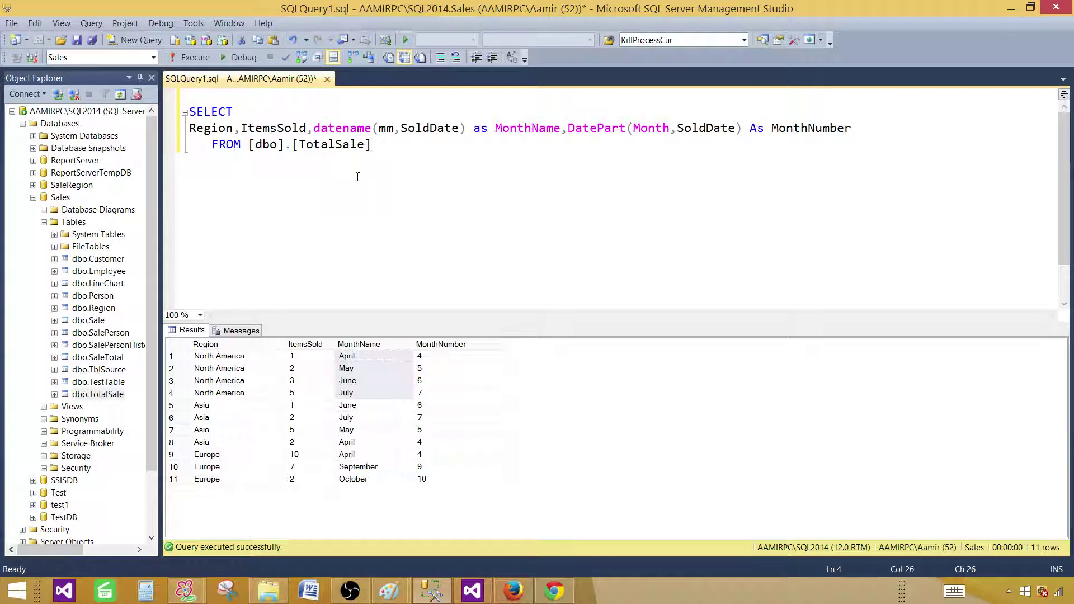
left_click(225, 109)
double_click(214, 128)
double_click(273, 130)
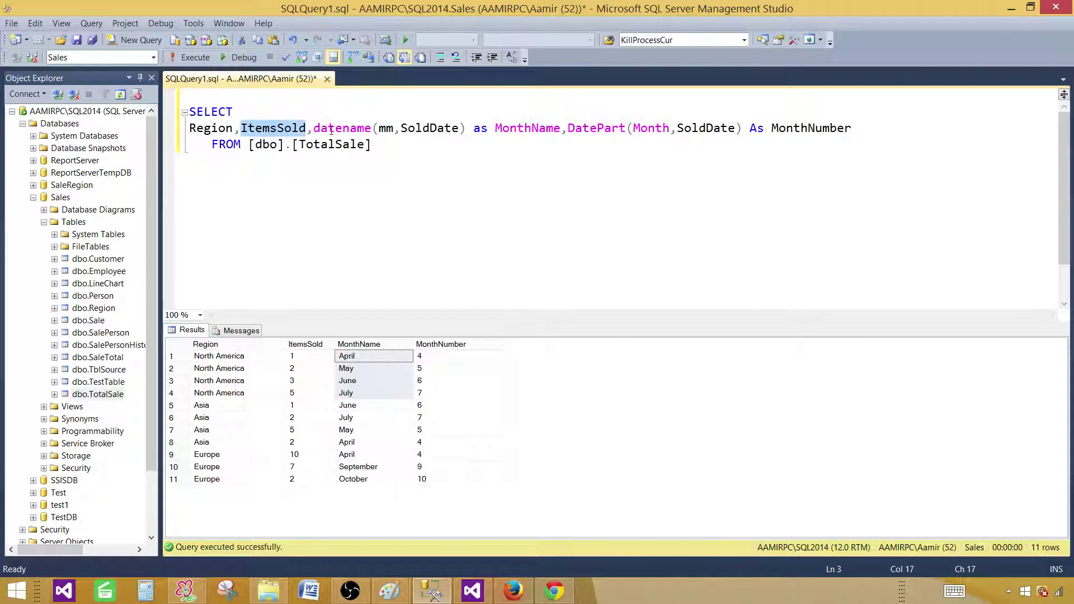
mouse_move(458, 128)
left_mouse_down()
mouse_move(401, 128)
mouse_move(459, 129)
left_mouse_up()
left_click(425, 129)
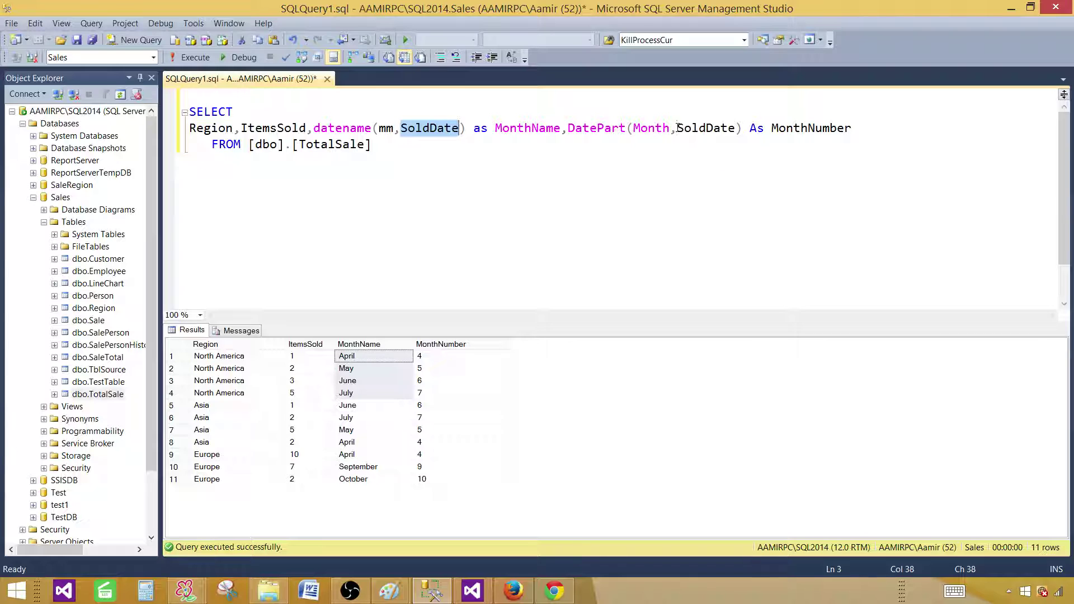
left_click_drag(677, 128, 736, 128)
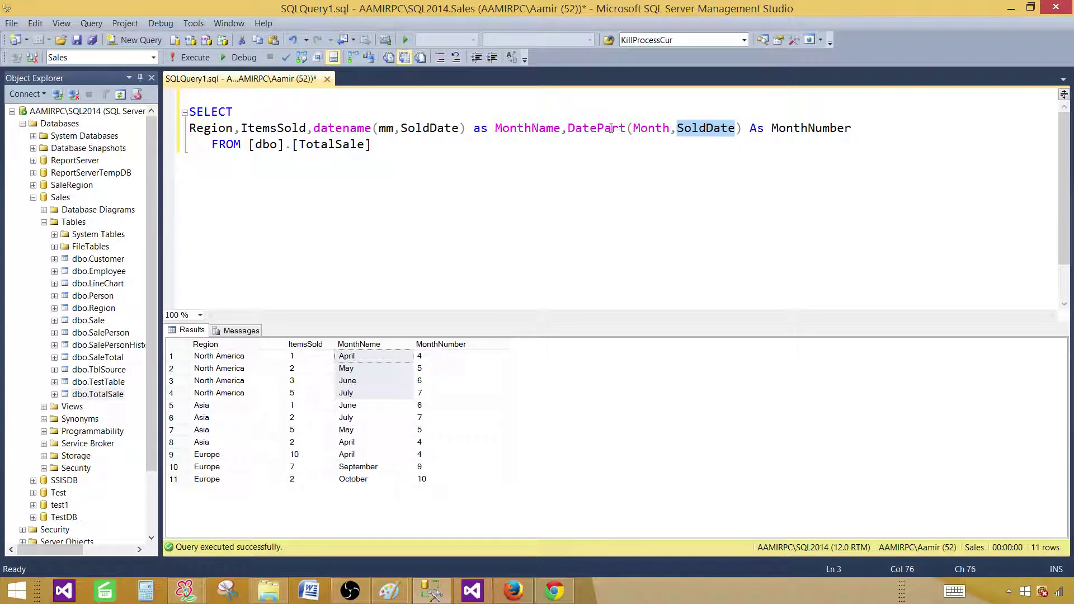
double_click(361, 128)
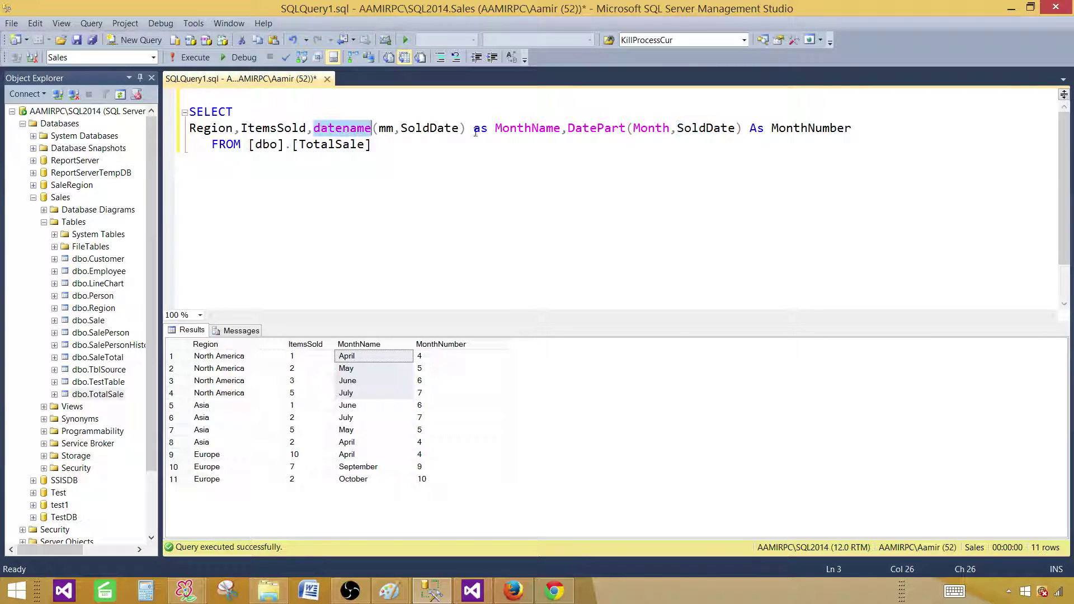
double_click(517, 128)
double_click(582, 128)
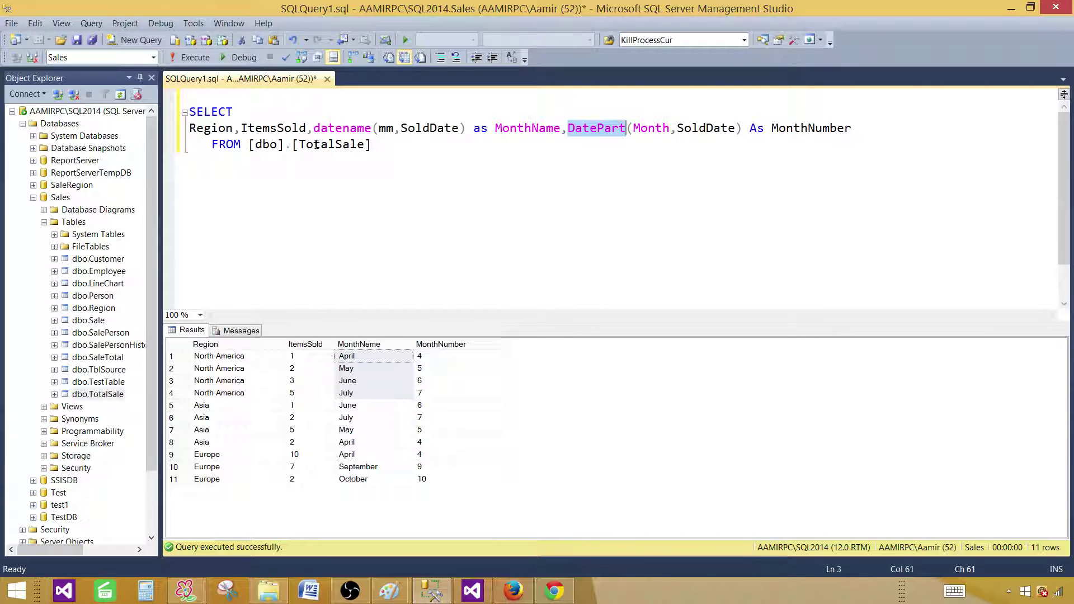
- Run the whole query and review North America's ItemsSold values and month names
mouse_move(317, 145)
left_click_drag(375, 148, 188, 111)
left_click(189, 58)
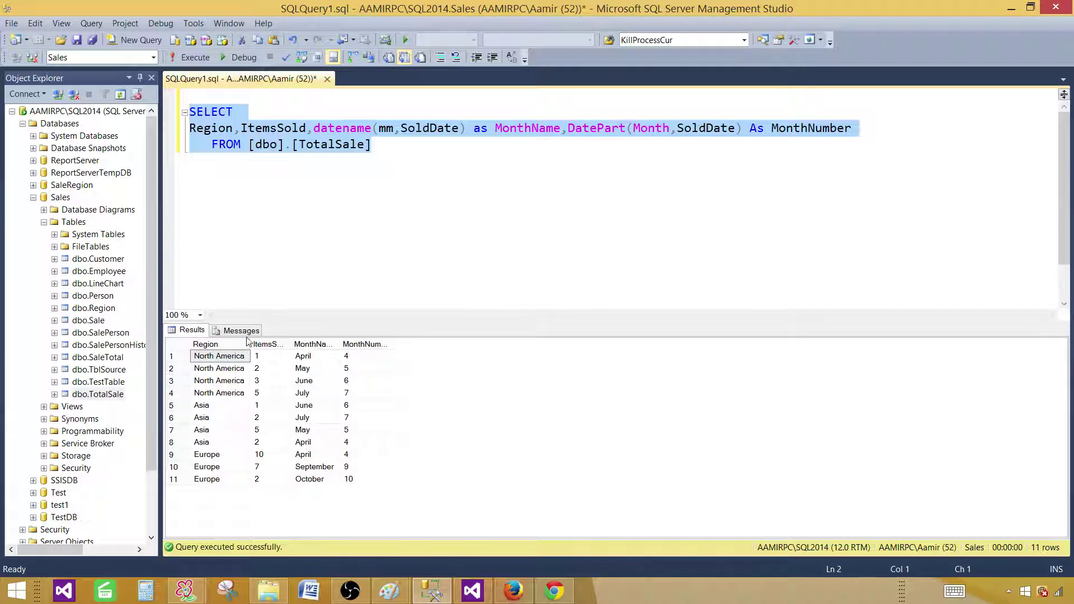
left_click_drag(250, 343, 307, 467)
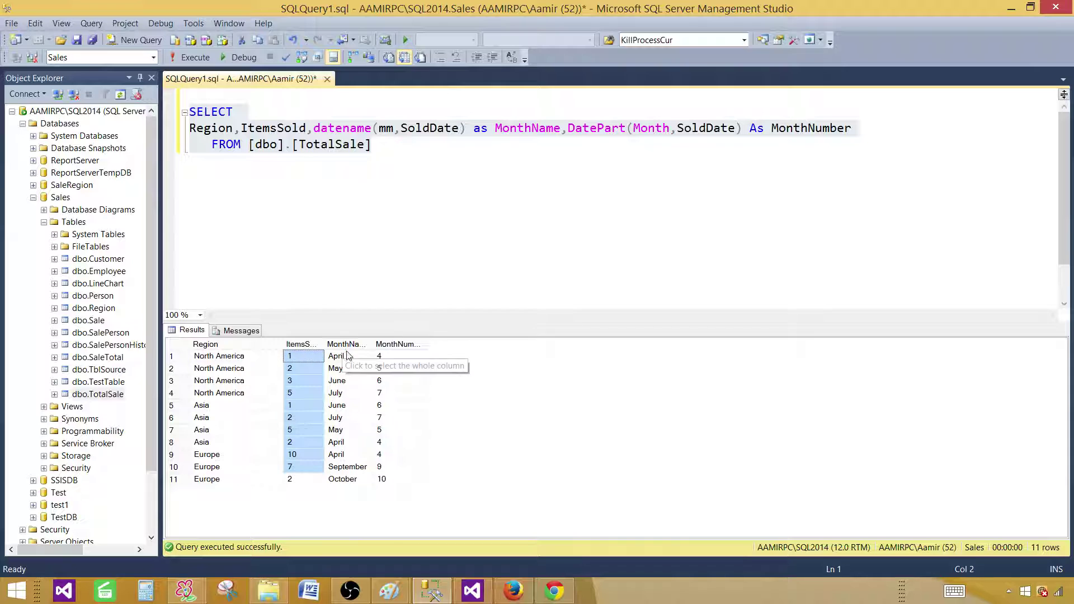
left_click_drag(333, 356, 359, 343)
left_click(238, 358)
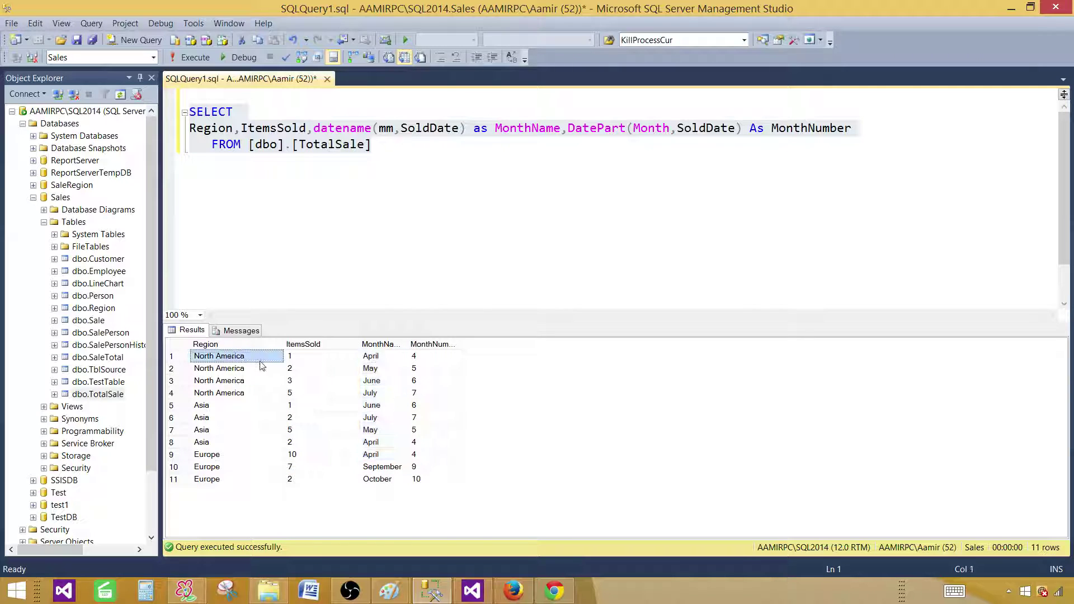
left_click_drag(297, 358, 312, 395)
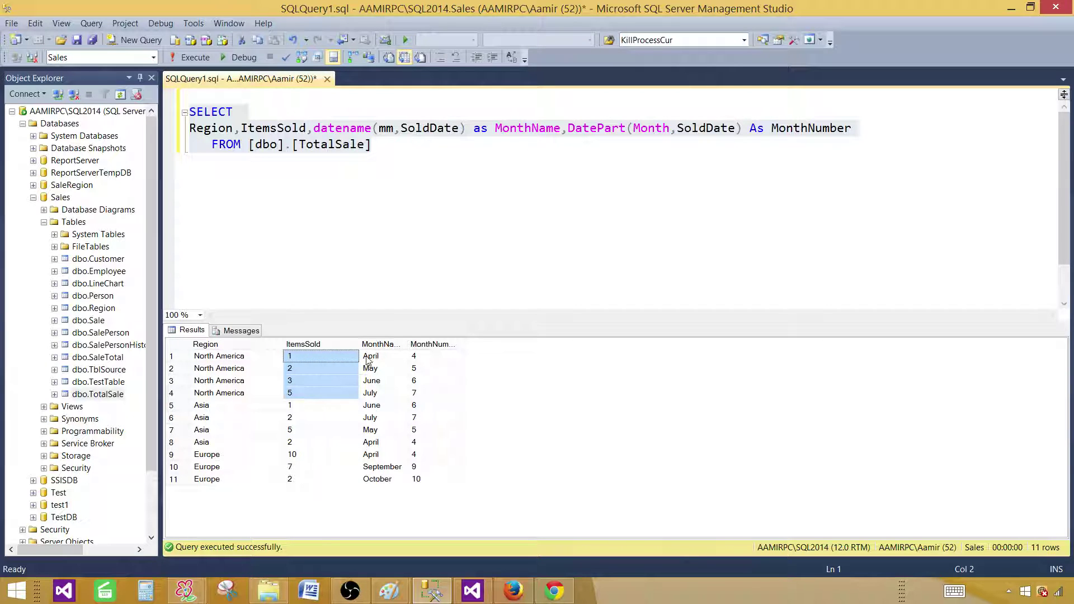
left_click_drag(369, 358, 374, 395)
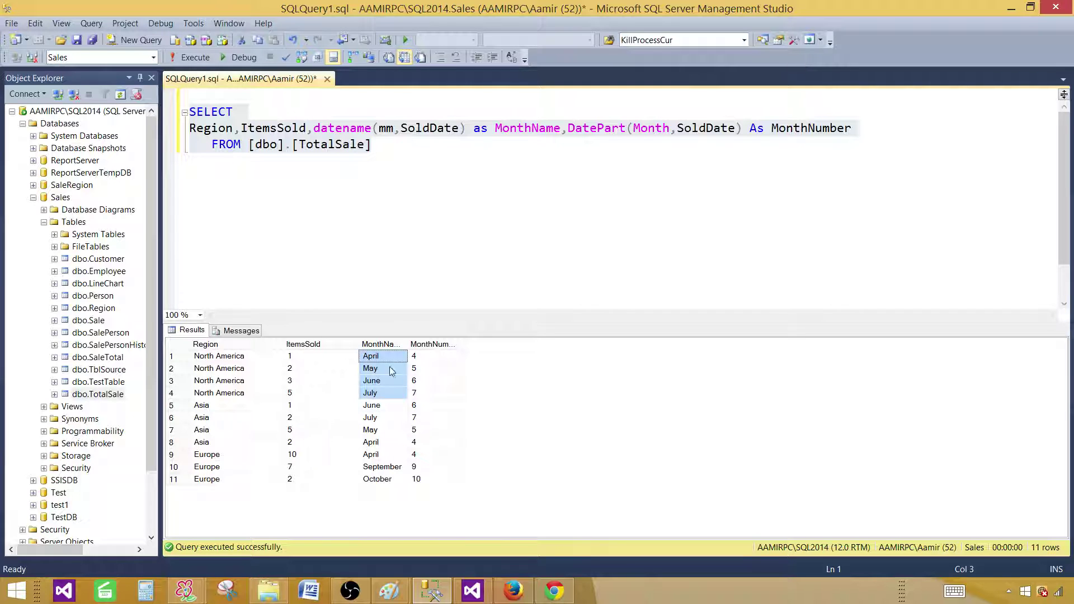
- Widen the MonthName and MonthNumber result columns, then select the full query text for copying
left_click_drag(408, 343, 447, 343)
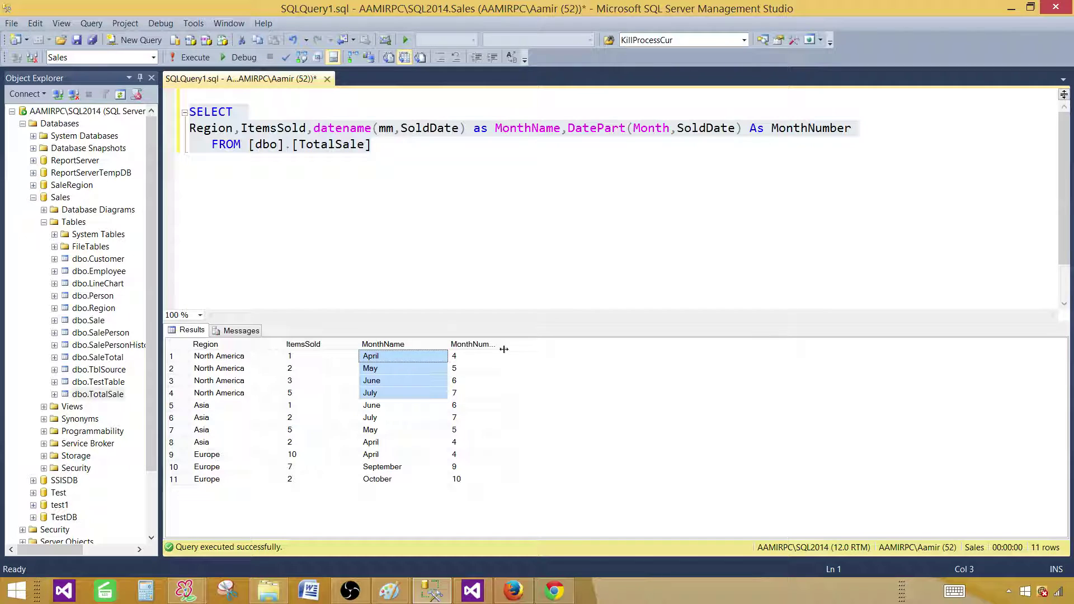
left_click(484, 359)
left_click_drag(503, 343, 564, 344)
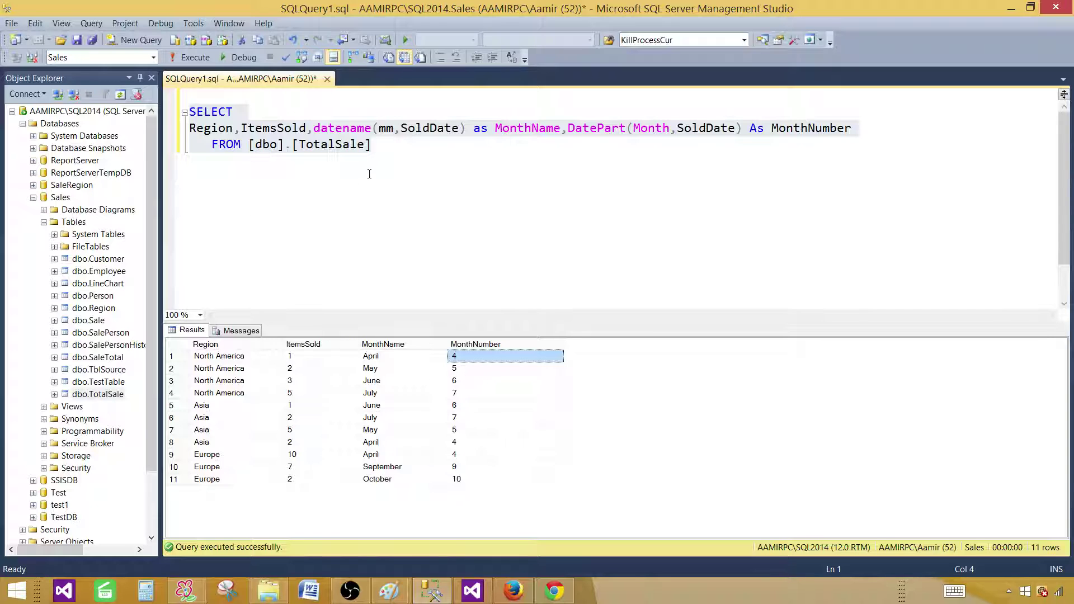
left_click_drag(372, 168, 190, 111)
right_click(242, 139)
- Copy the query, then add a blank report named sparkline.rdl under the project's Reports folder
left_click(260, 160)
left_click(472, 591)
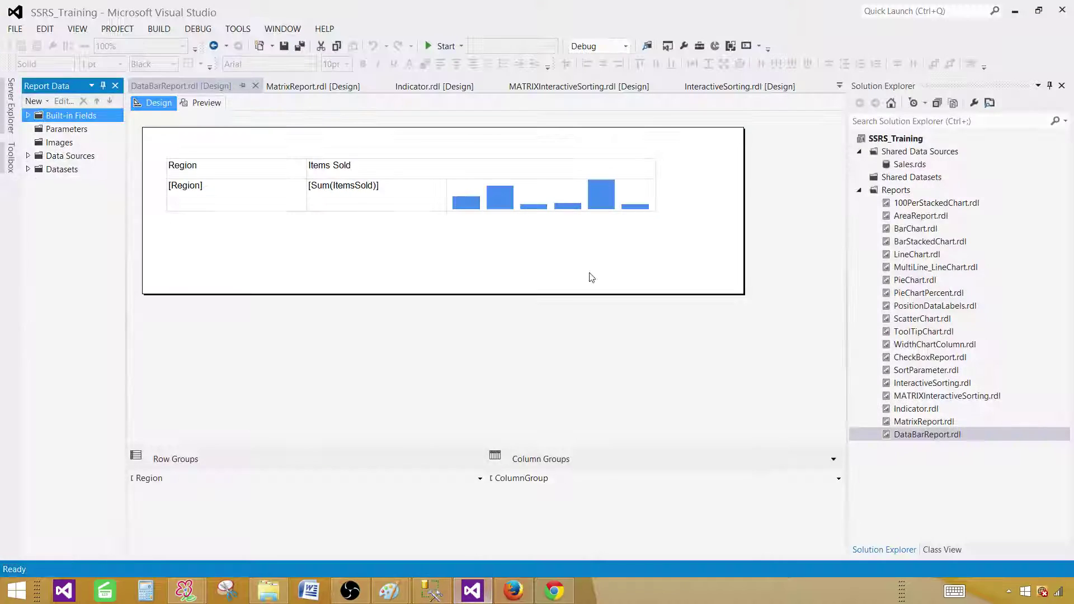
left_click(900, 191)
right_click(899, 191)
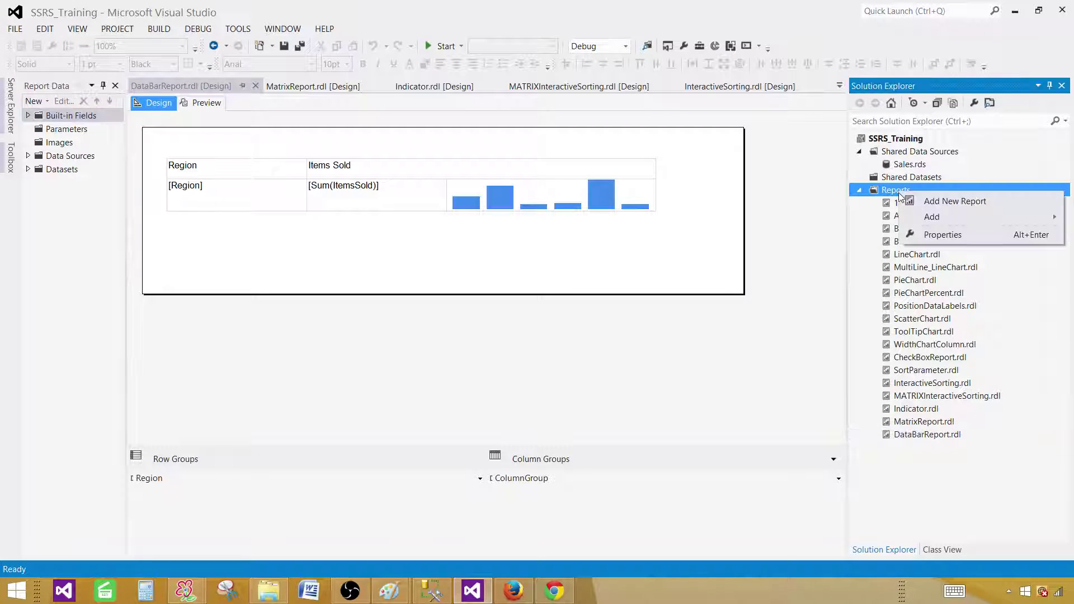
mouse_move(917, 219)
left_click(828, 219)
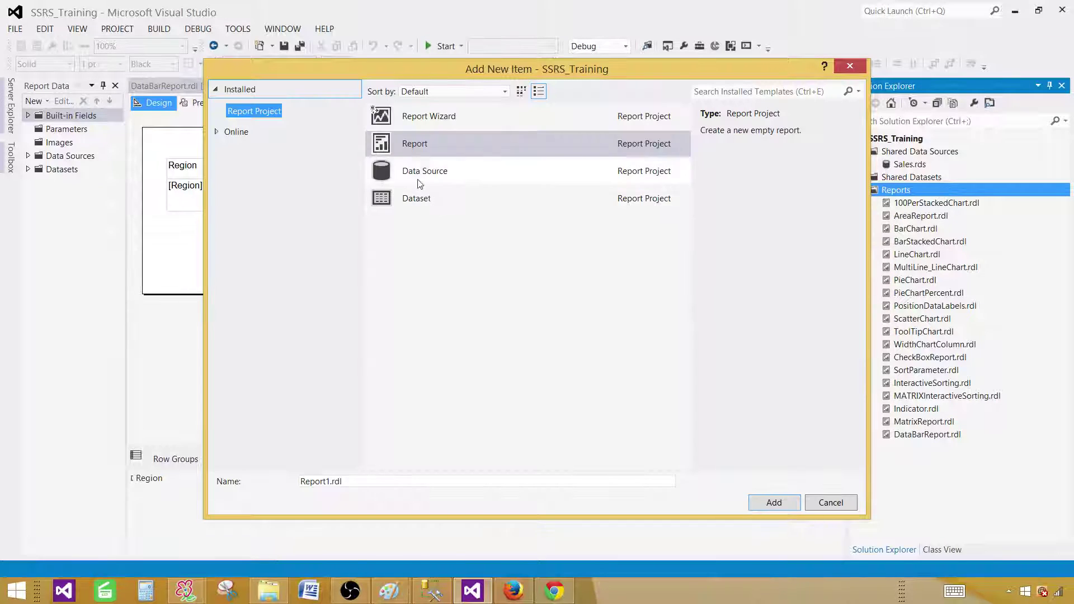
left_click(423, 146)
double_click(327, 483)
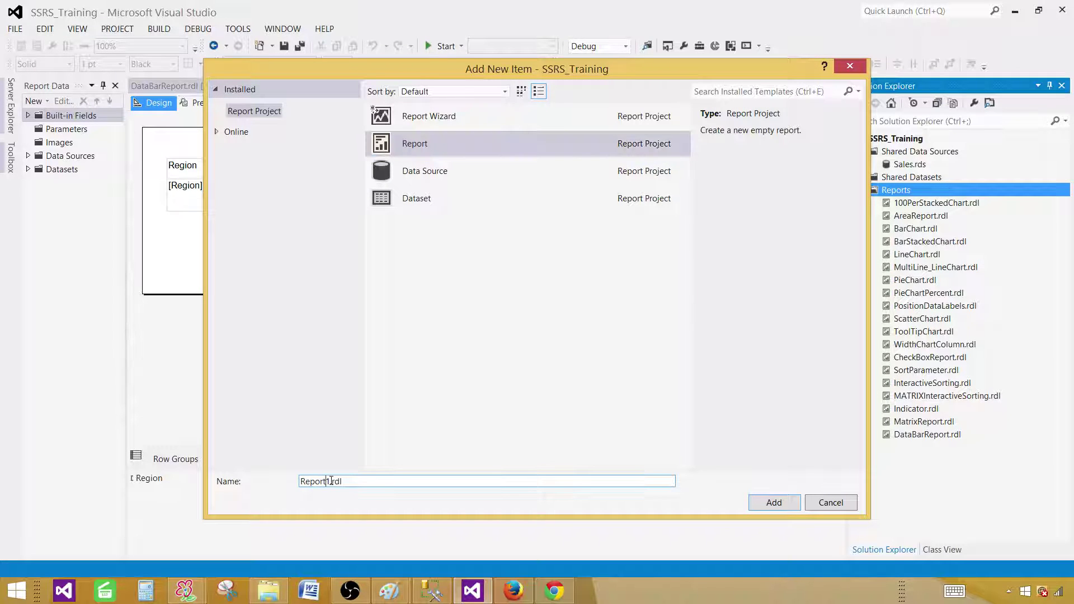
type("sparkline")
left_click(774, 502)
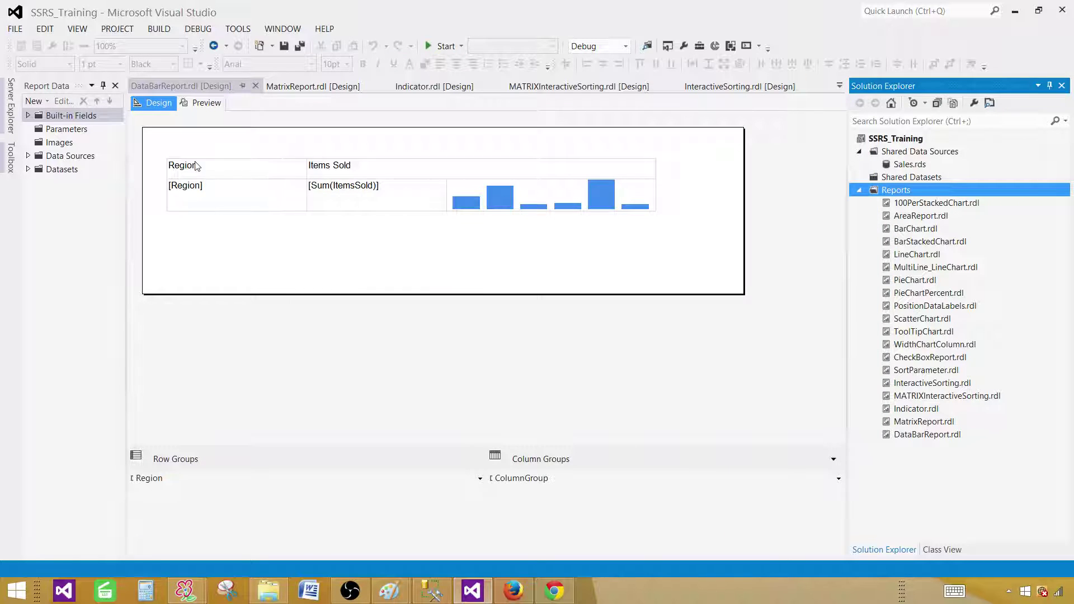
- Add report data source DS_Sales referencing the shared Sales data source
left_click(78, 156)
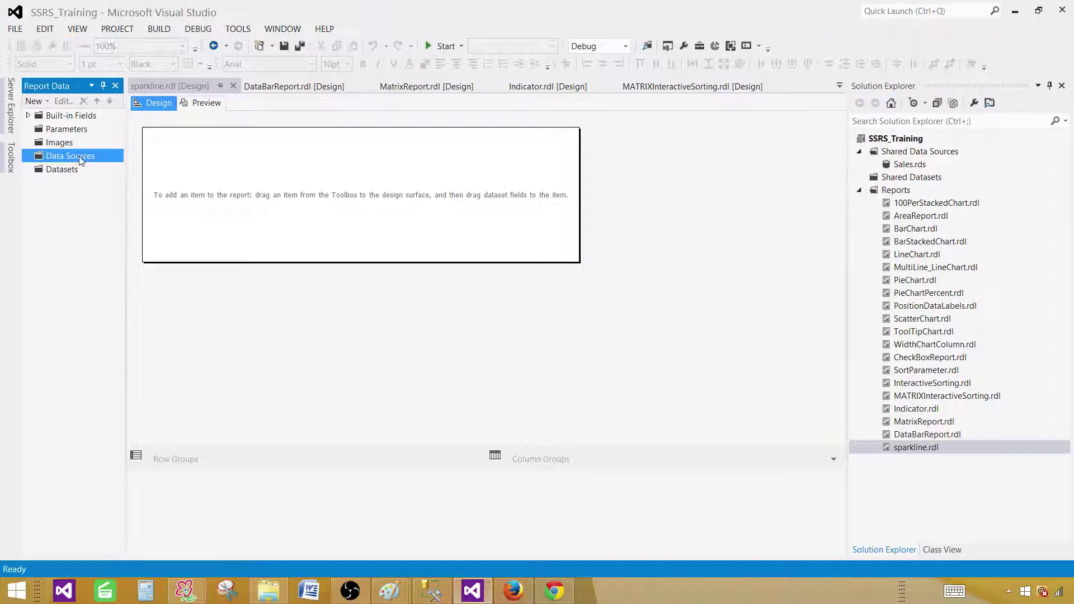
right_click(76, 156)
left_click(110, 165)
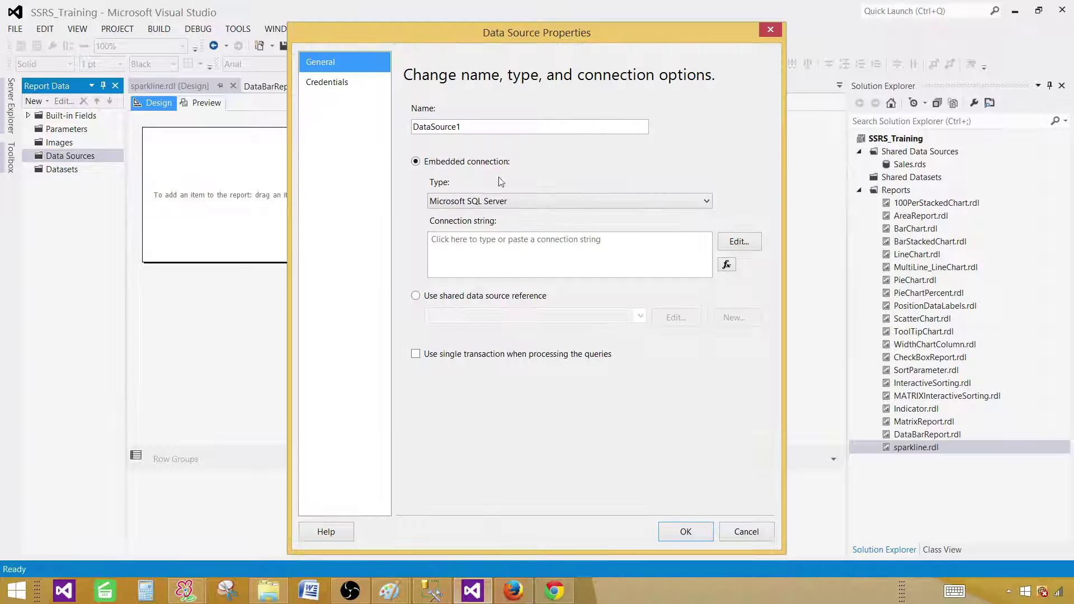
left_click_drag(471, 126, 387, 137)
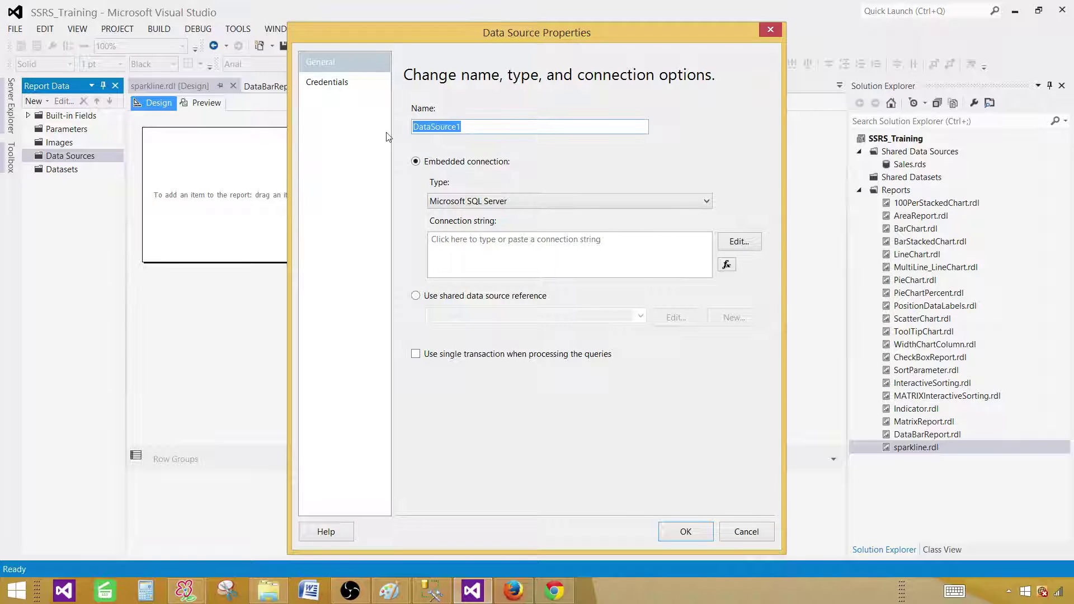
type("DS_Sales")
left_click(453, 296)
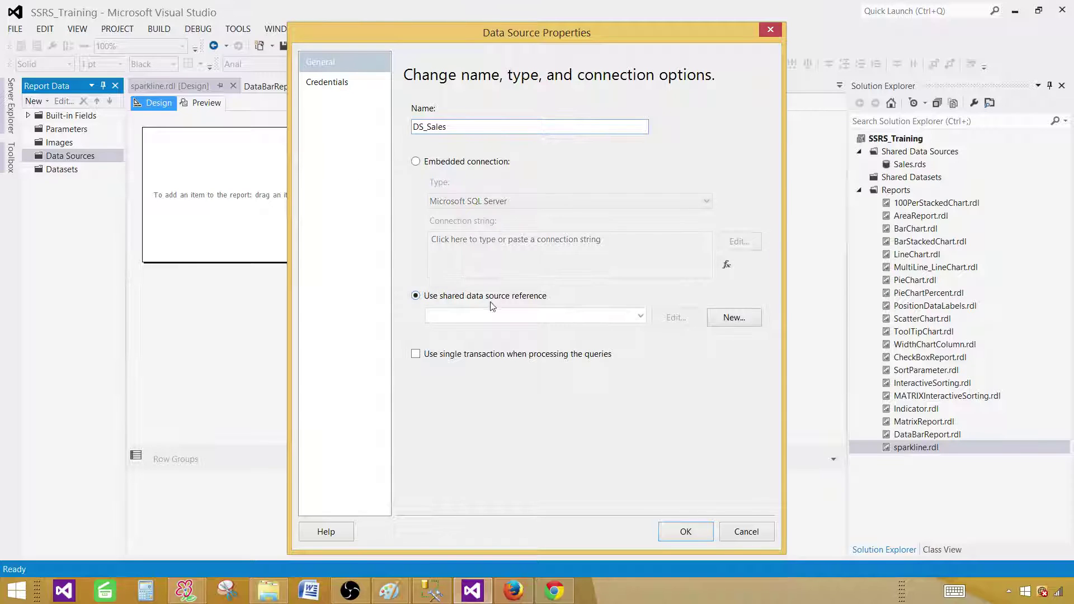
left_click(627, 319)
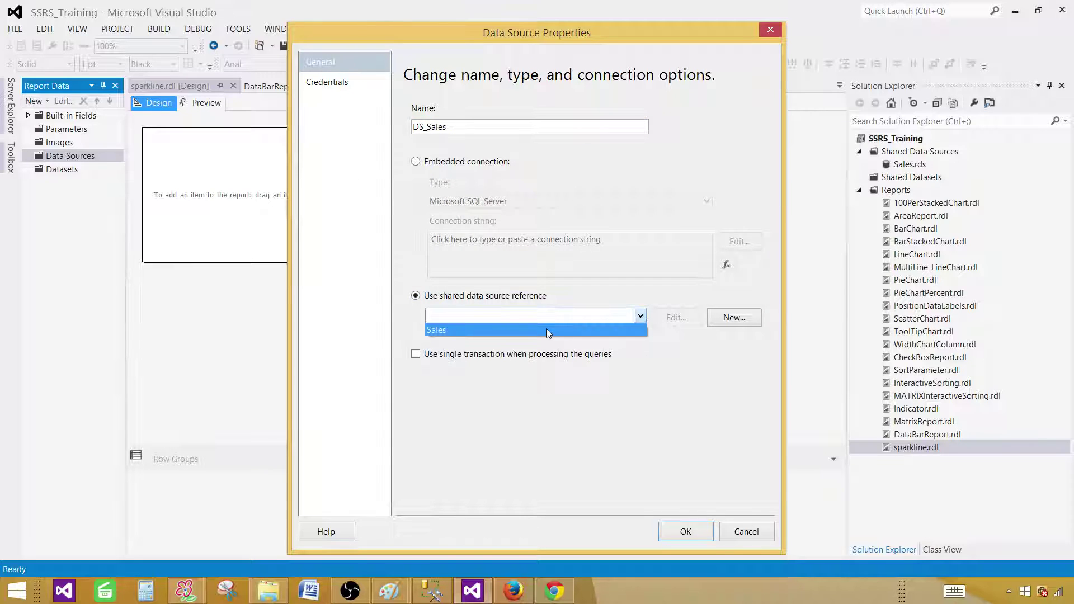
left_click(546, 328)
left_click(684, 531)
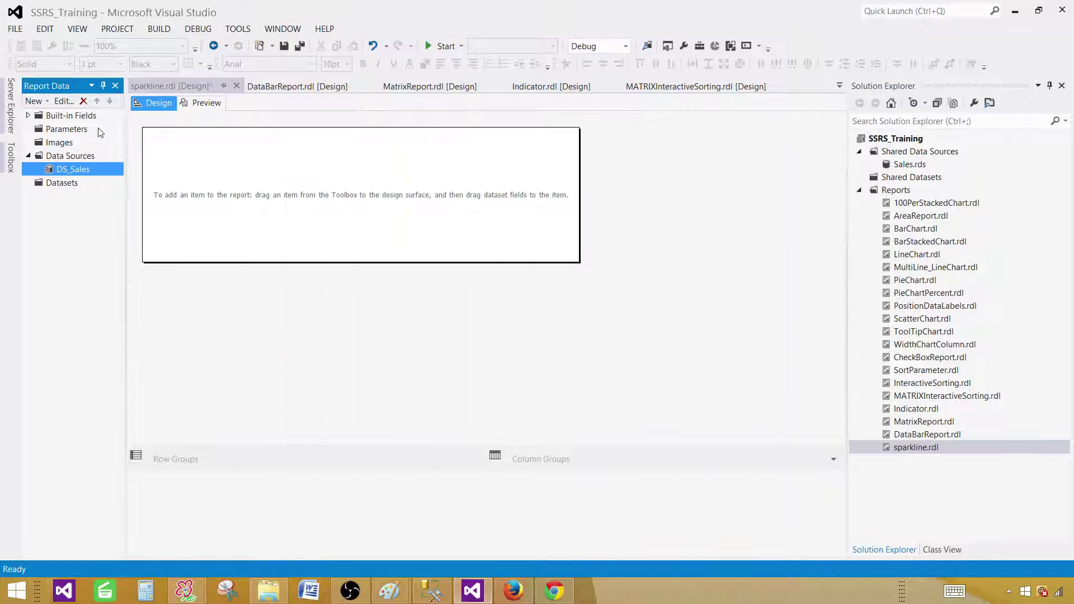
- Create embedded dataset DSET_Sales on DS_Sales using the pasted TotalSale query
left_click(69, 184)
right_click(69, 184)
left_click(92, 195)
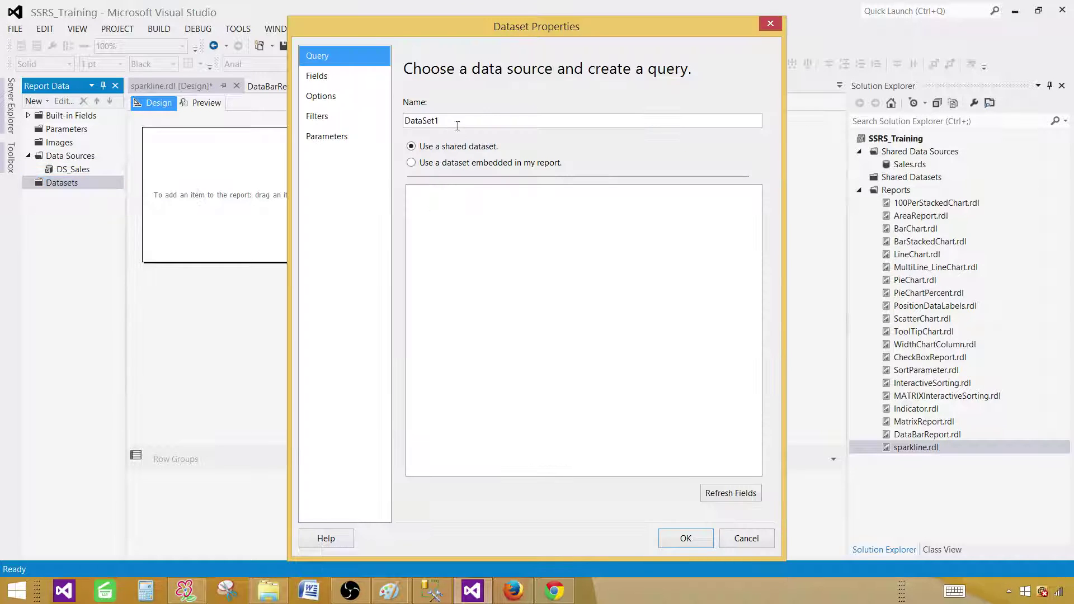
type("DSET_Sales")
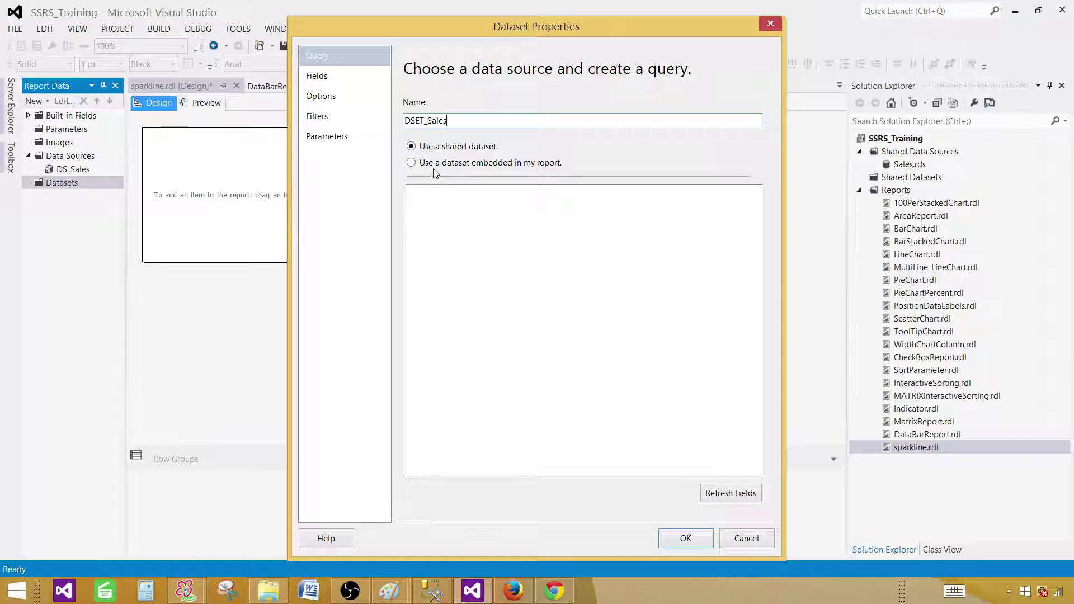
left_click(439, 164)
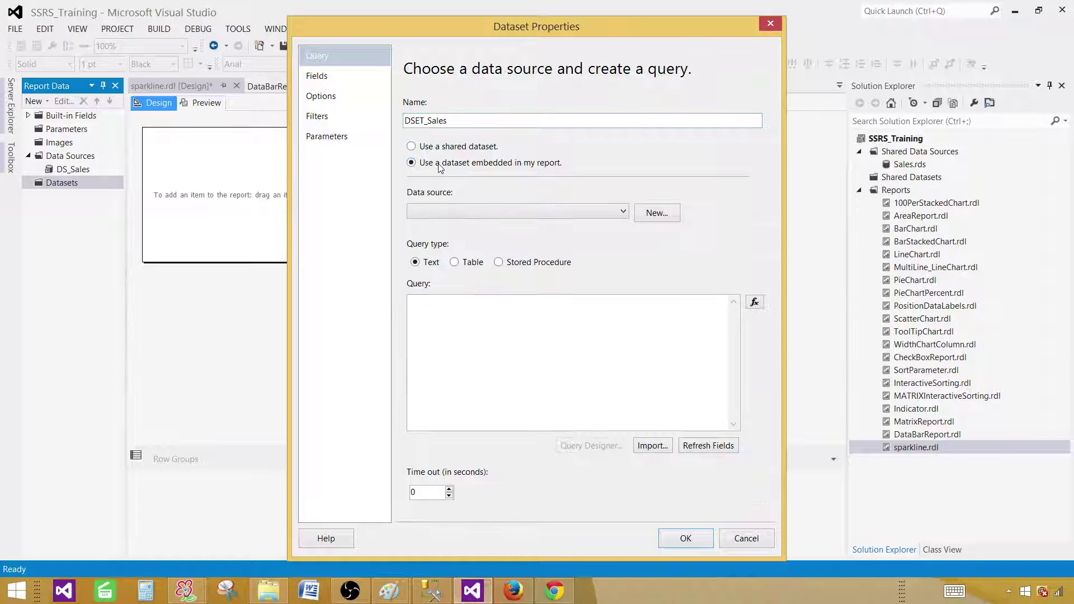
left_click(484, 214)
left_click(438, 226)
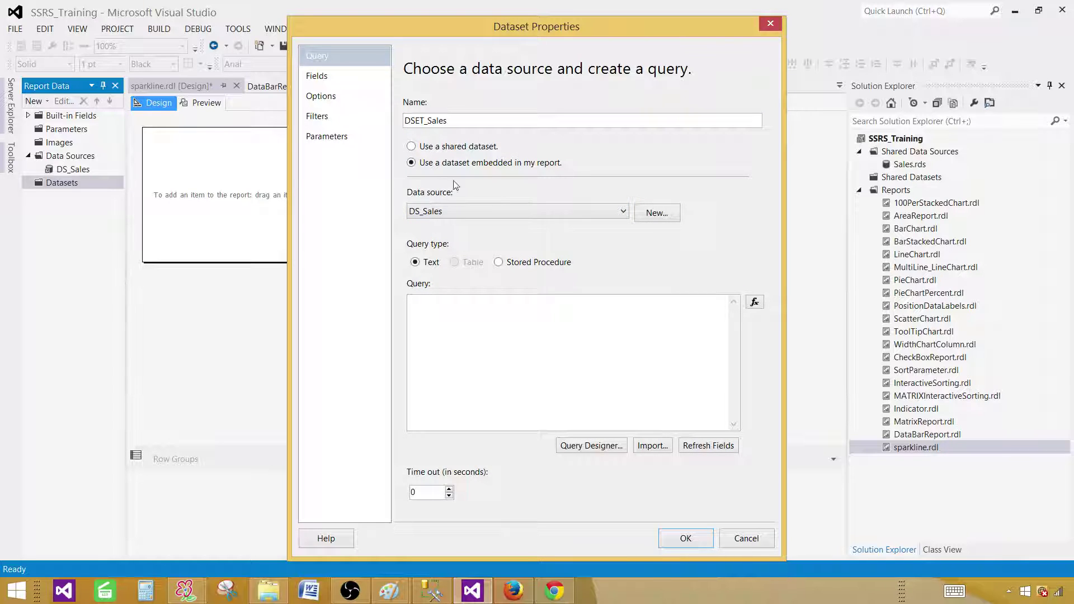
right_click(511, 314)
left_click(414, 372)
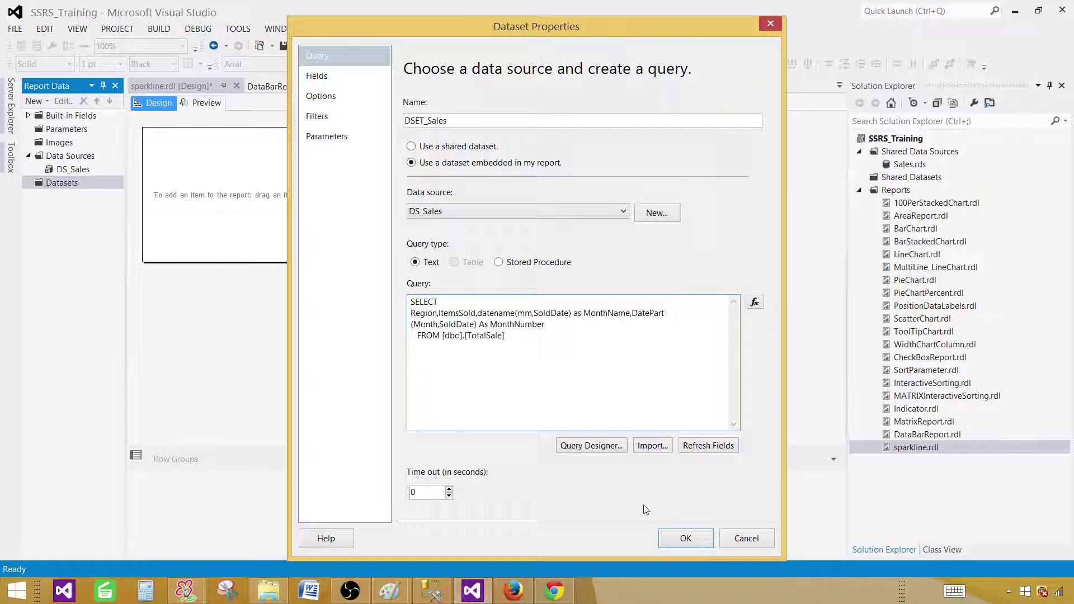
left_click(664, 538)
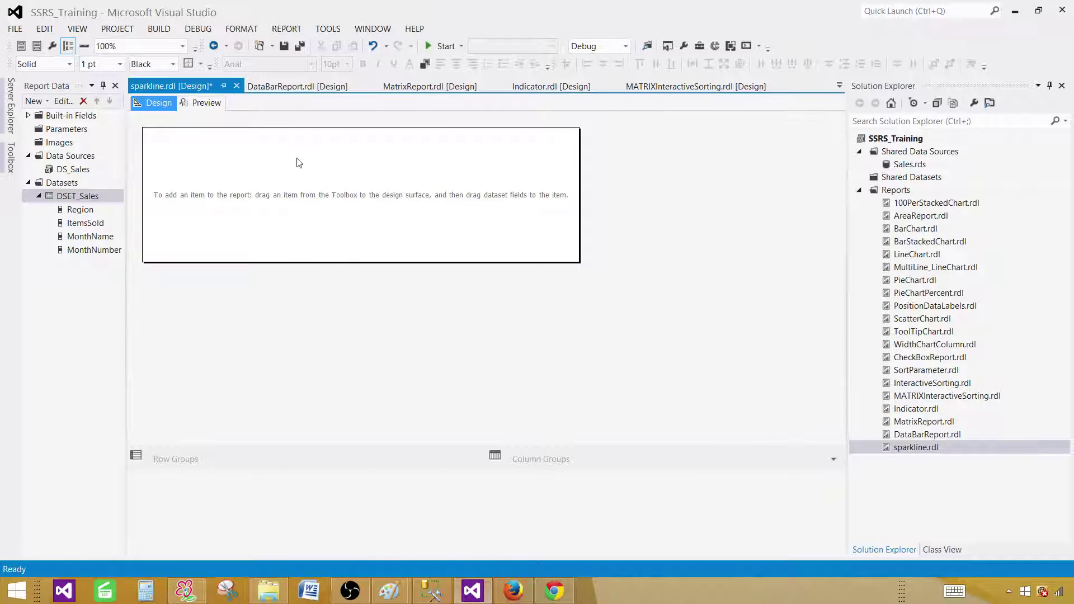
- Insert and resize a matrix, placing Region in the rows and Sum(ItemsSold) in the data cell
right_click(272, 150)
mouse_move(311, 199)
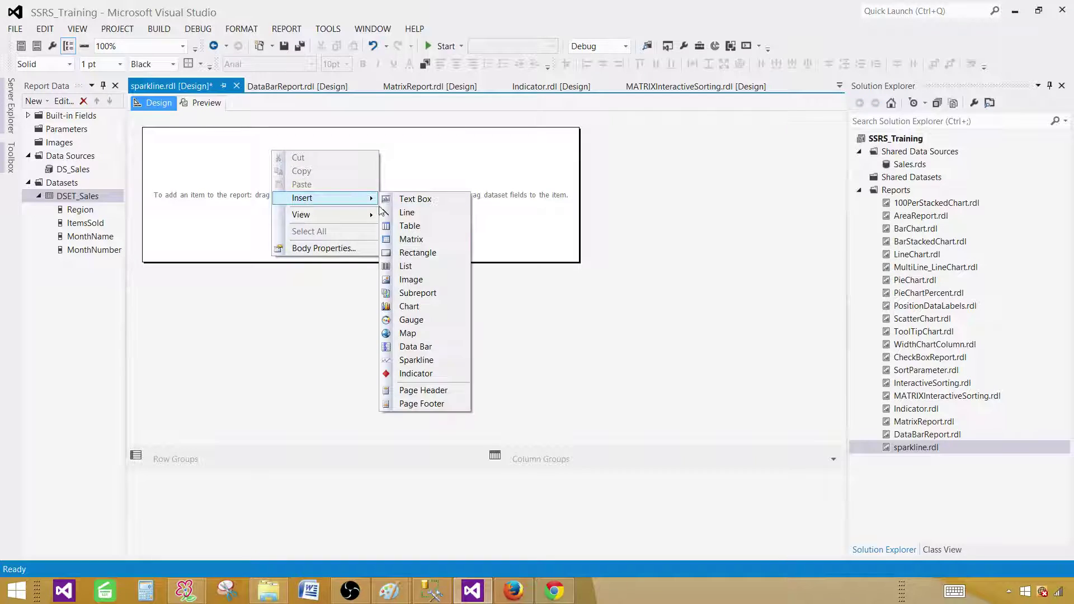
left_click(411, 240)
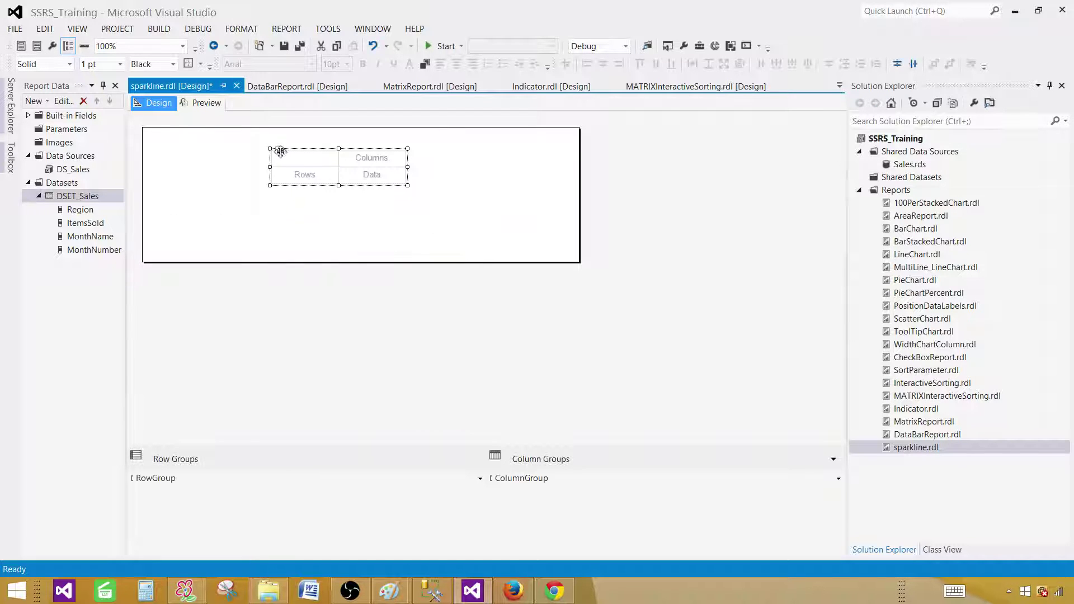
left_click_drag(280, 151, 227, 183)
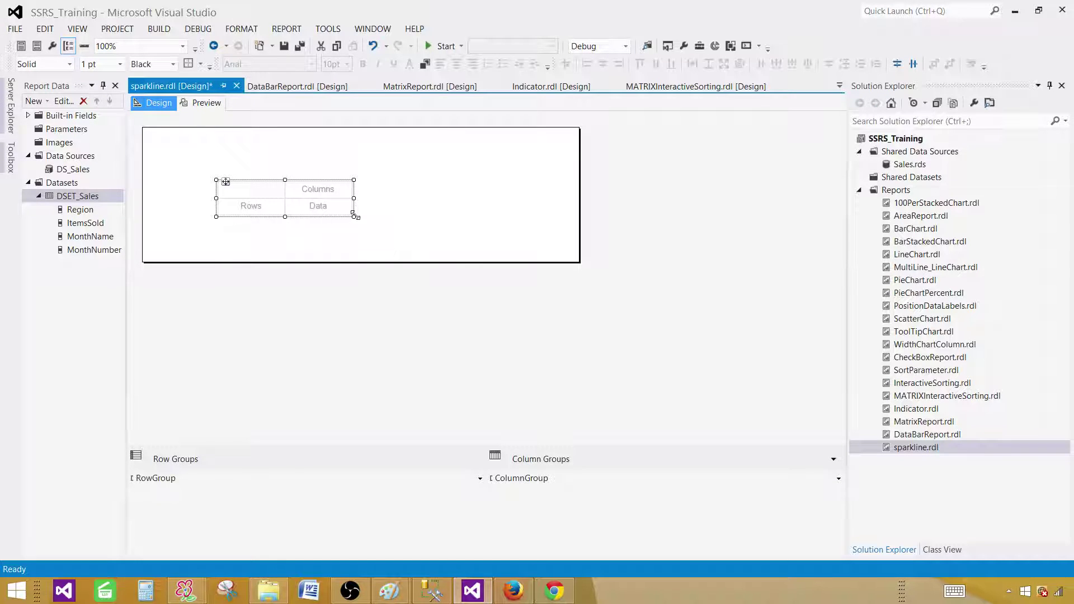
left_click_drag(354, 217, 516, 231)
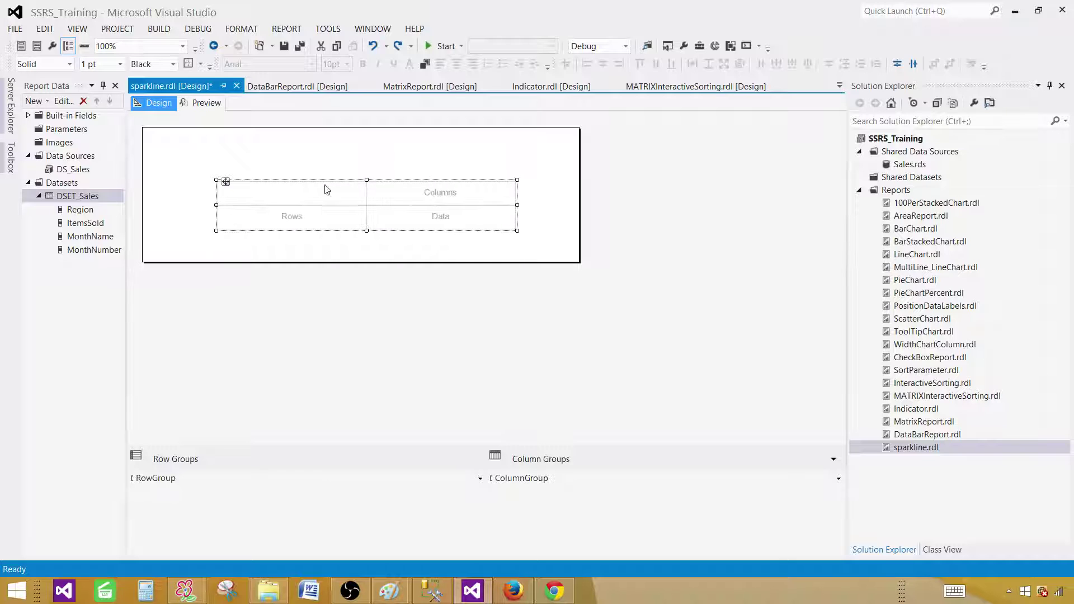
left_click_drag(217, 180, 191, 164)
left_click(166, 171)
left_click_drag(78, 209, 231, 214)
left_click(379, 224)
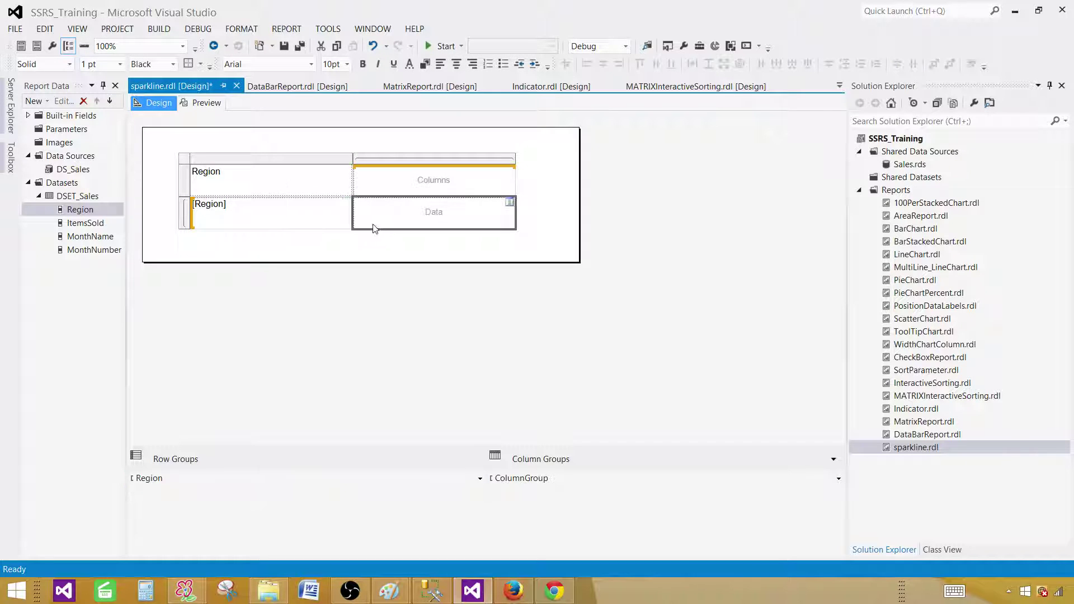
left_click_drag(103, 226, 431, 216)
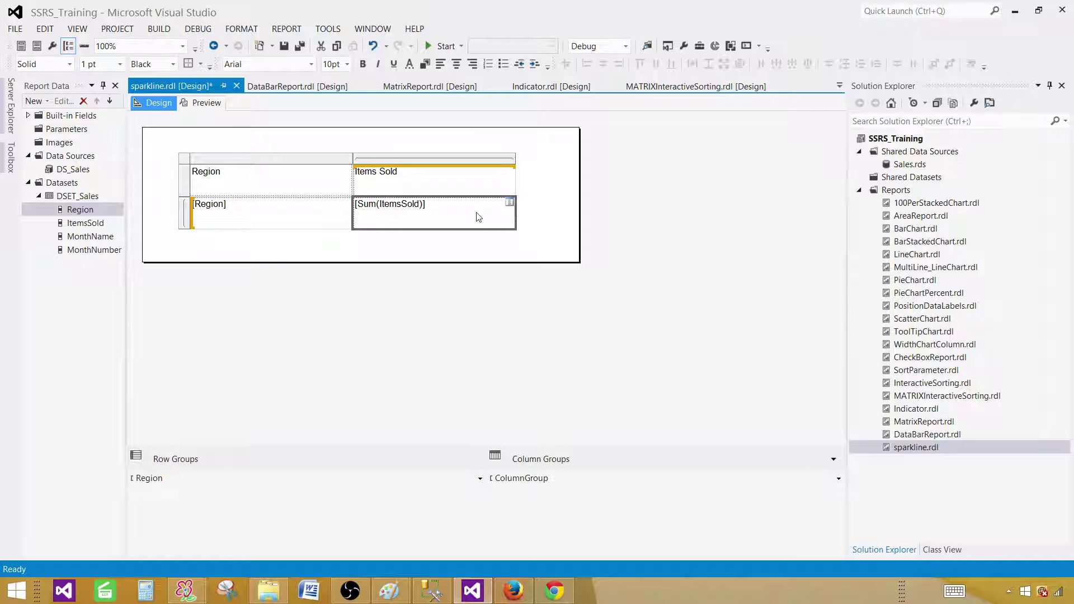
- Enlarge the report body and add a wide new column to the right of Items Sold
left_click_drag(578, 261, 722, 277)
left_click(500, 161)
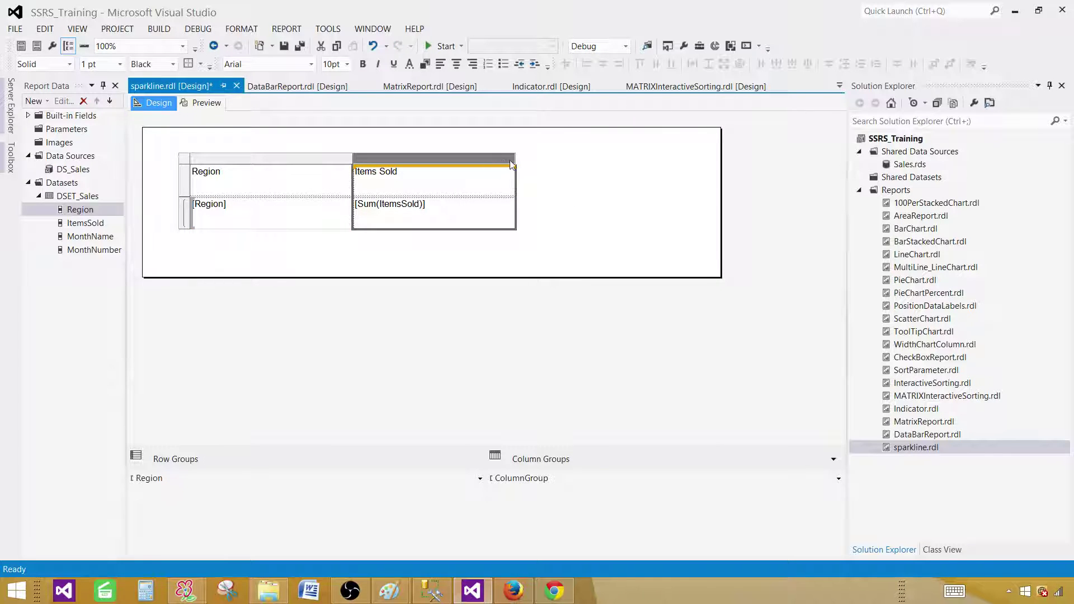
right_click(510, 164)
mouse_move(578, 170)
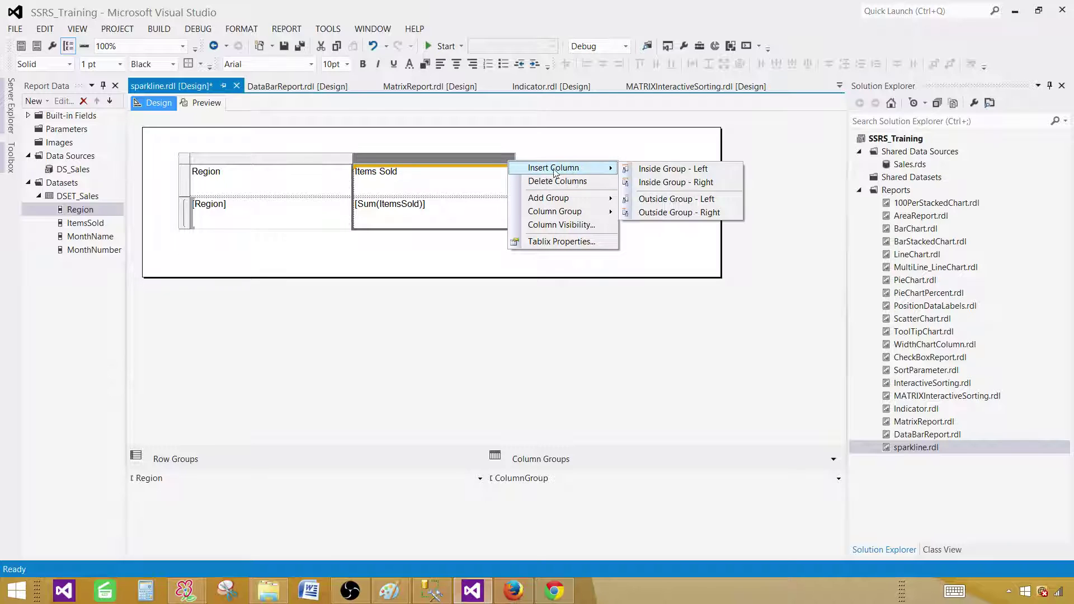
left_click(640, 185)
left_click(556, 212)
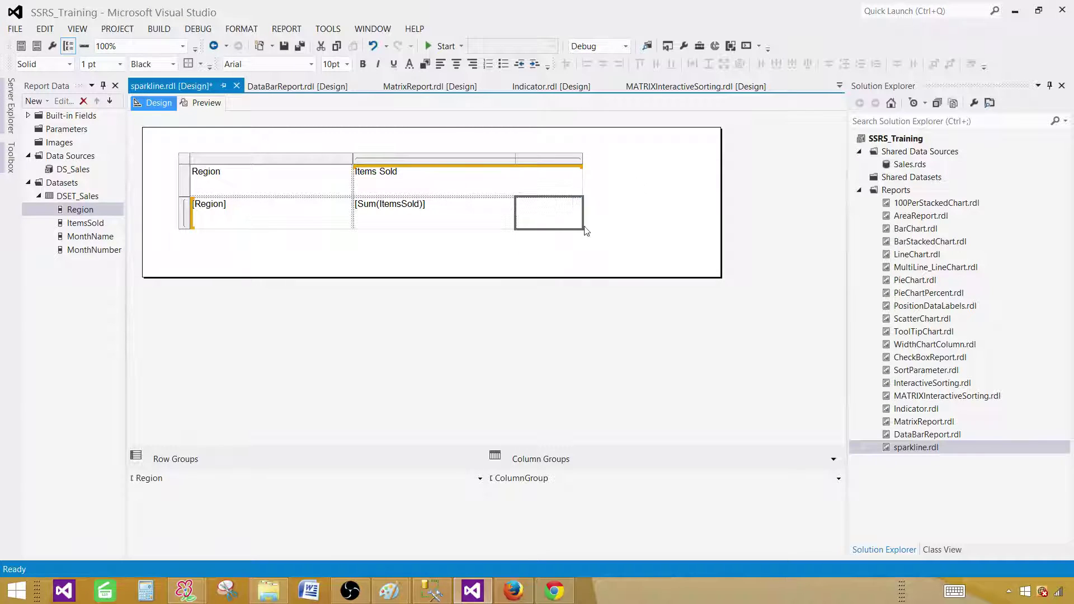
left_click_drag(583, 160, 693, 162)
- Insert a sparkline in the new cell, browsing the types before picking the basic Line
left_click(623, 218)
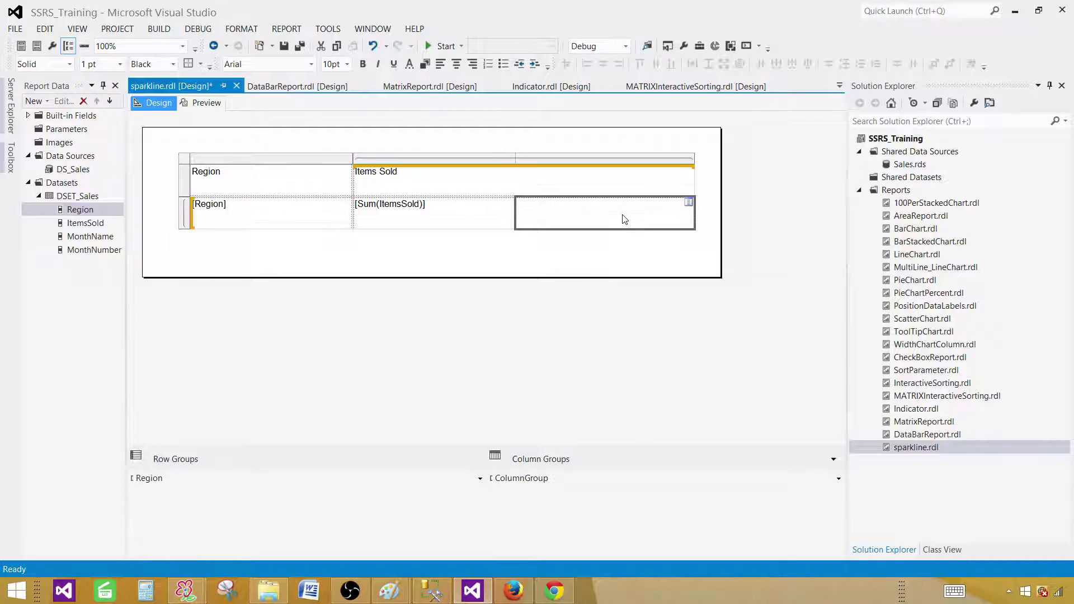
right_click(624, 219)
mouse_move(695, 472)
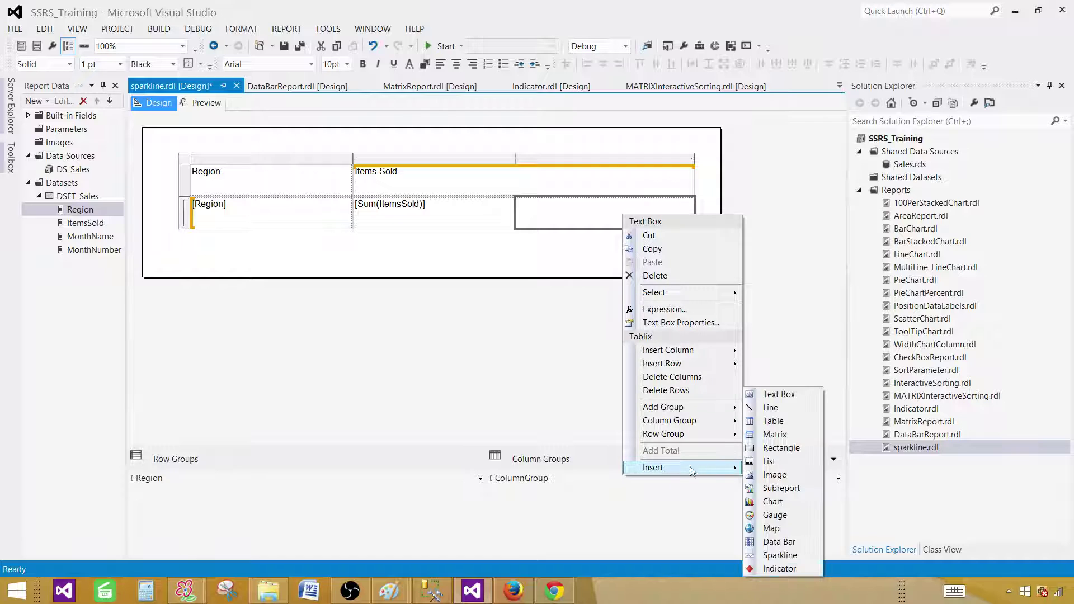
left_click(791, 561)
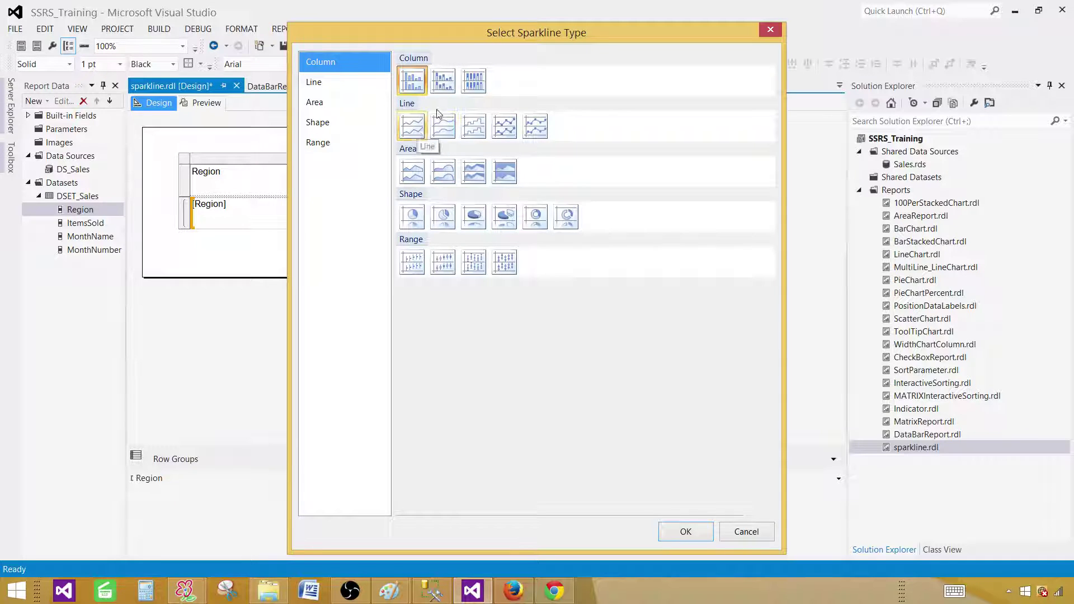
left_click(343, 81)
left_click(341, 103)
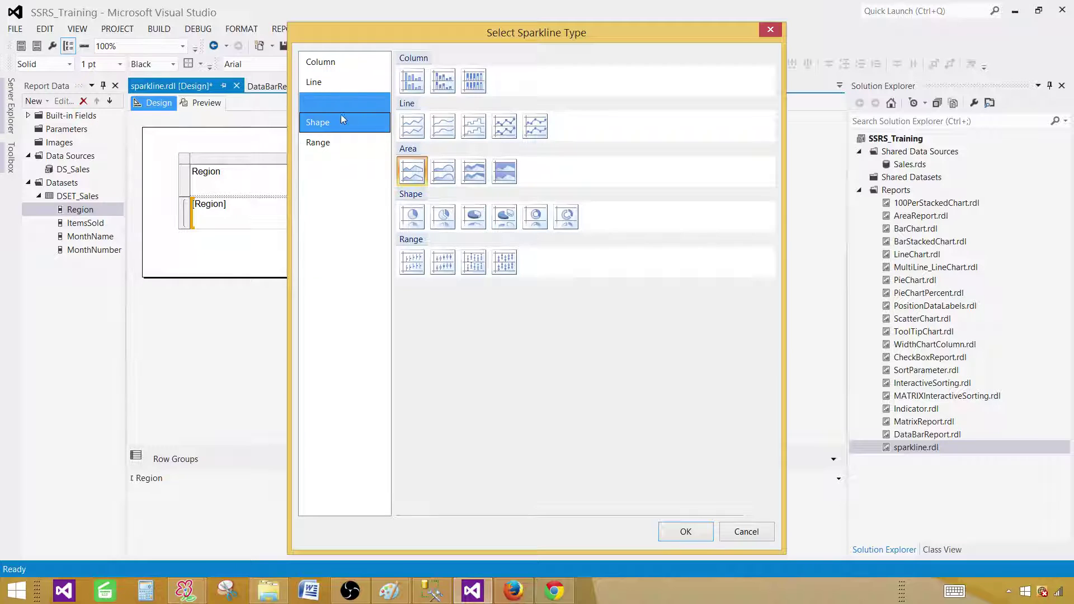
left_click(341, 122)
left_click(341, 143)
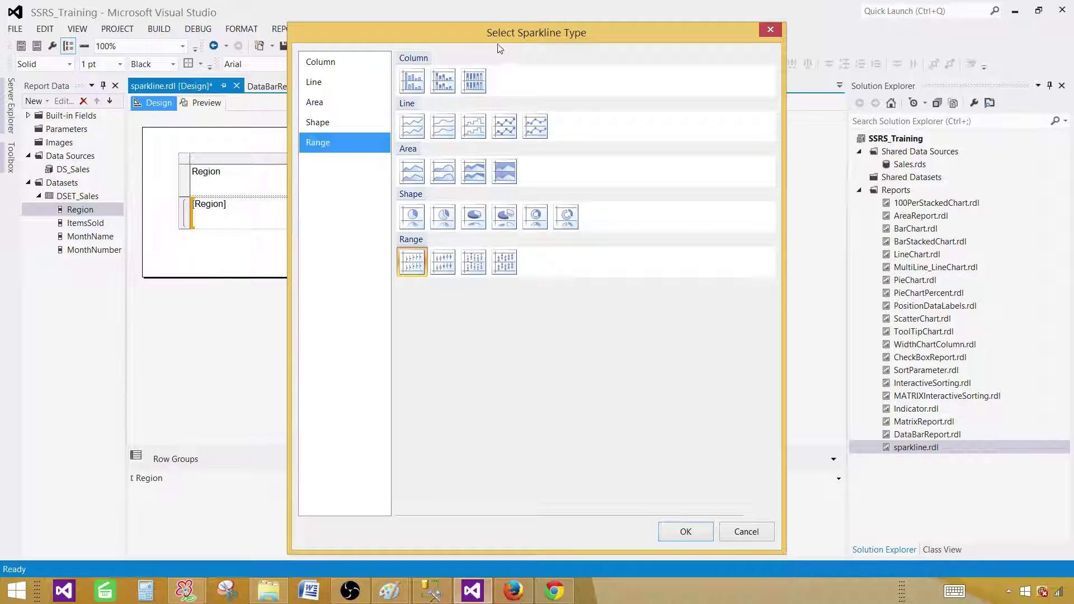
left_click(353, 62)
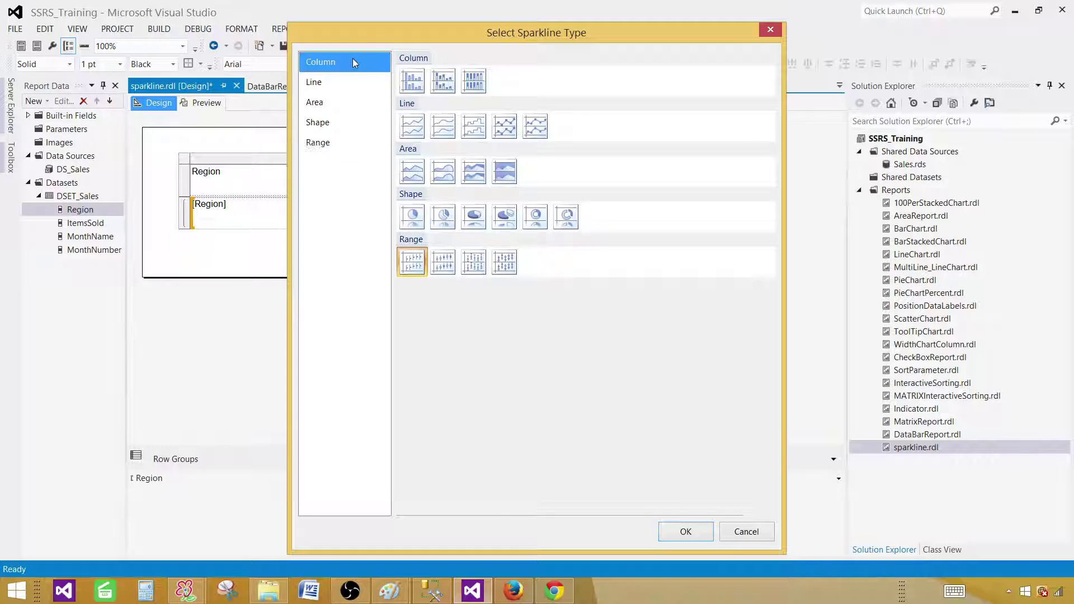
left_click(332, 87)
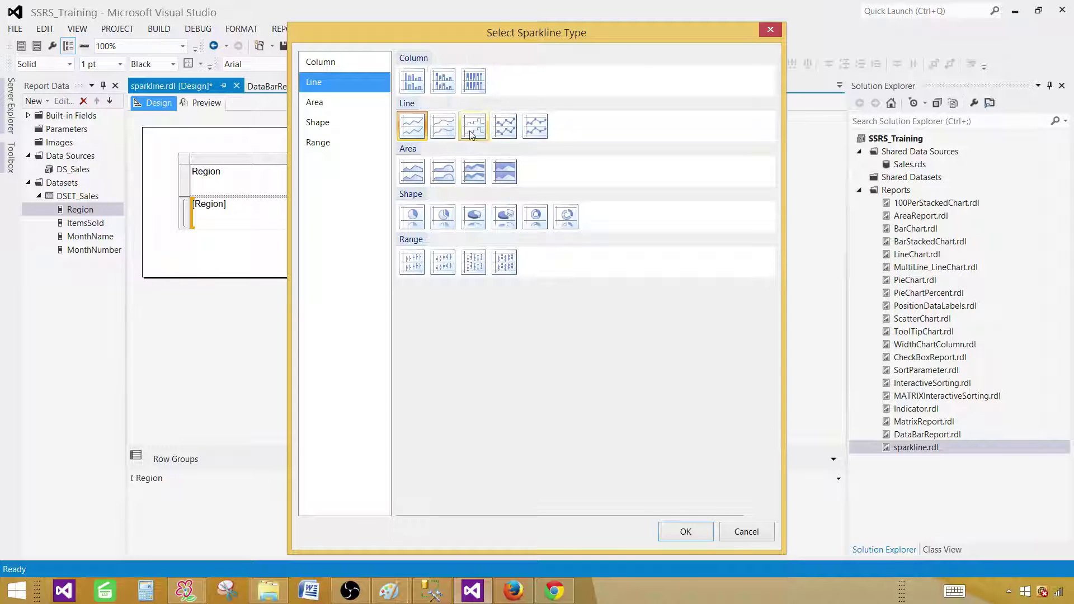
left_click(418, 132)
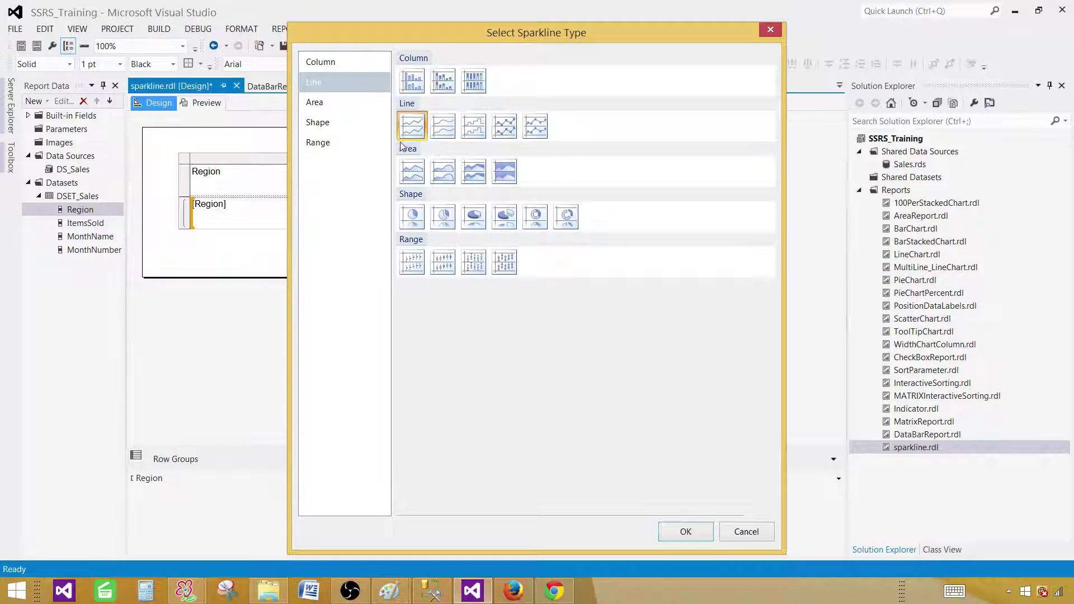
- Confirm the Line sparkline, plot Sum(ItemsSold) grouped by MonthName, and preview the report
left_click(675, 534)
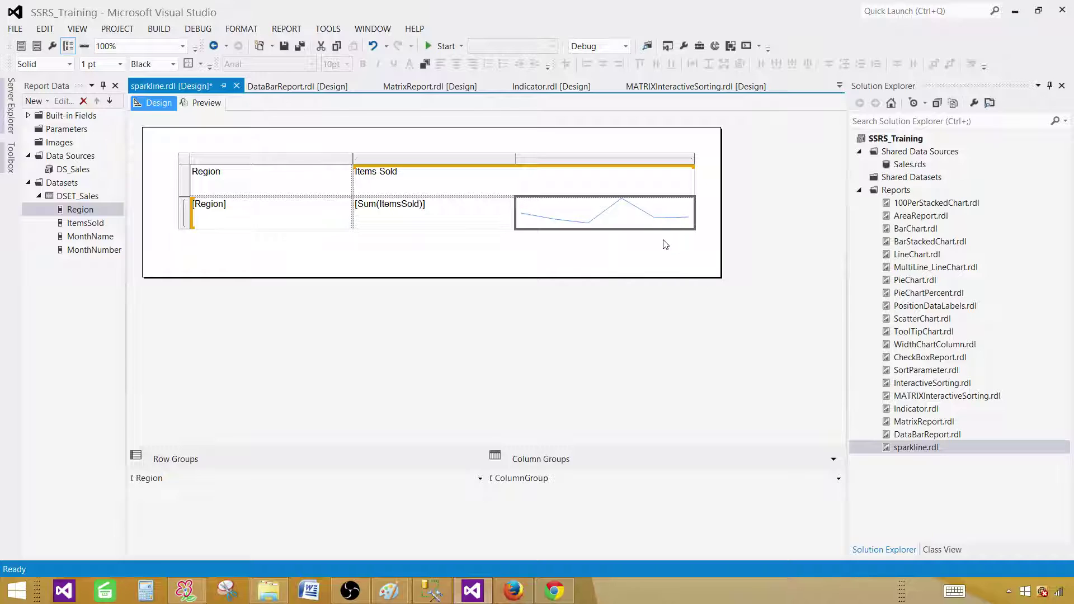
left_click(657, 220)
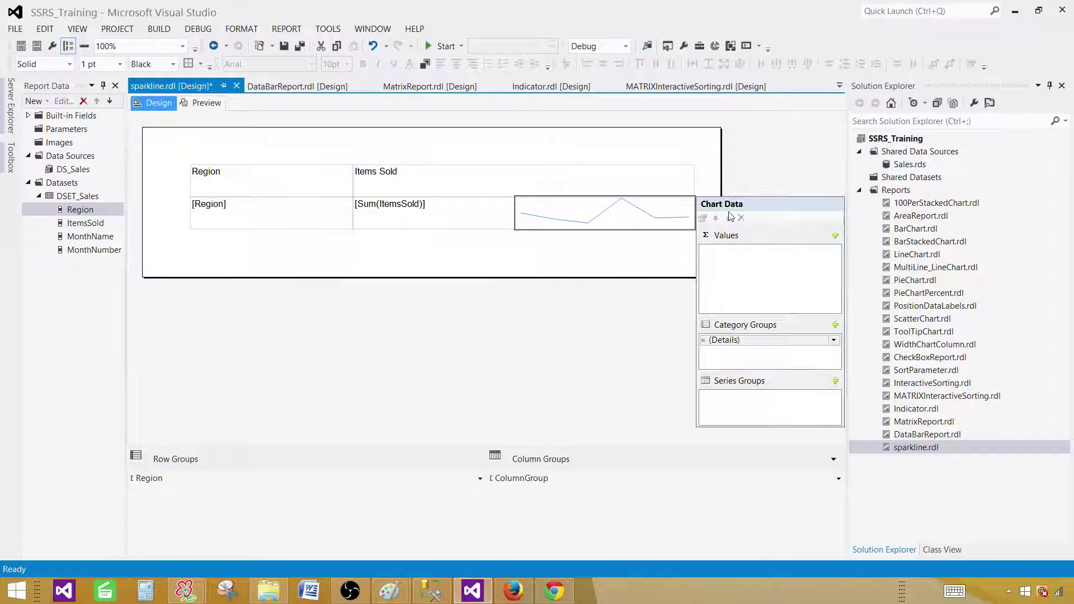
left_click(833, 235)
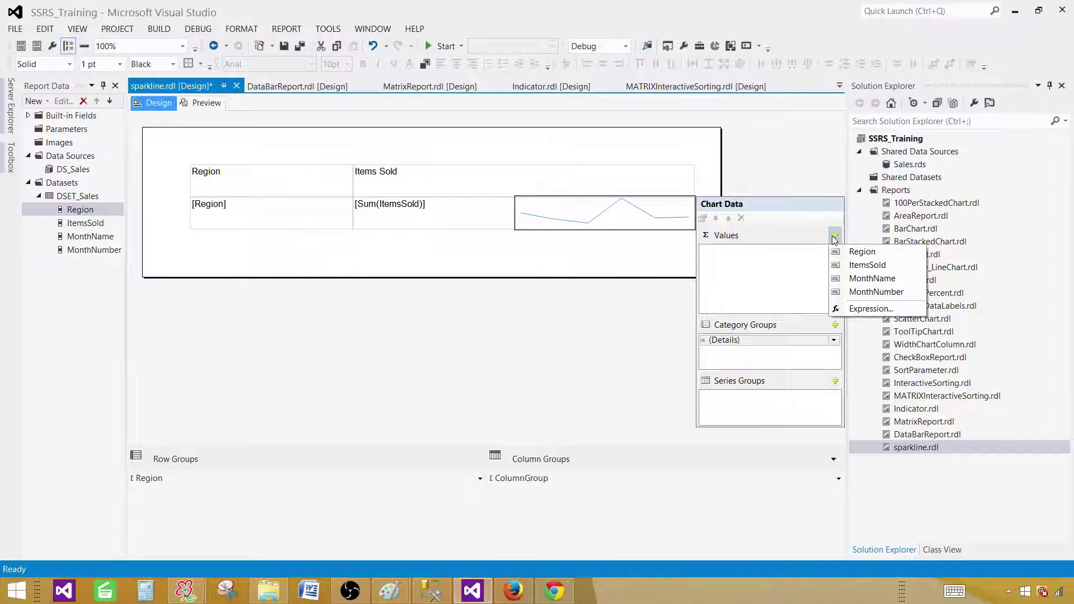
left_click(857, 266)
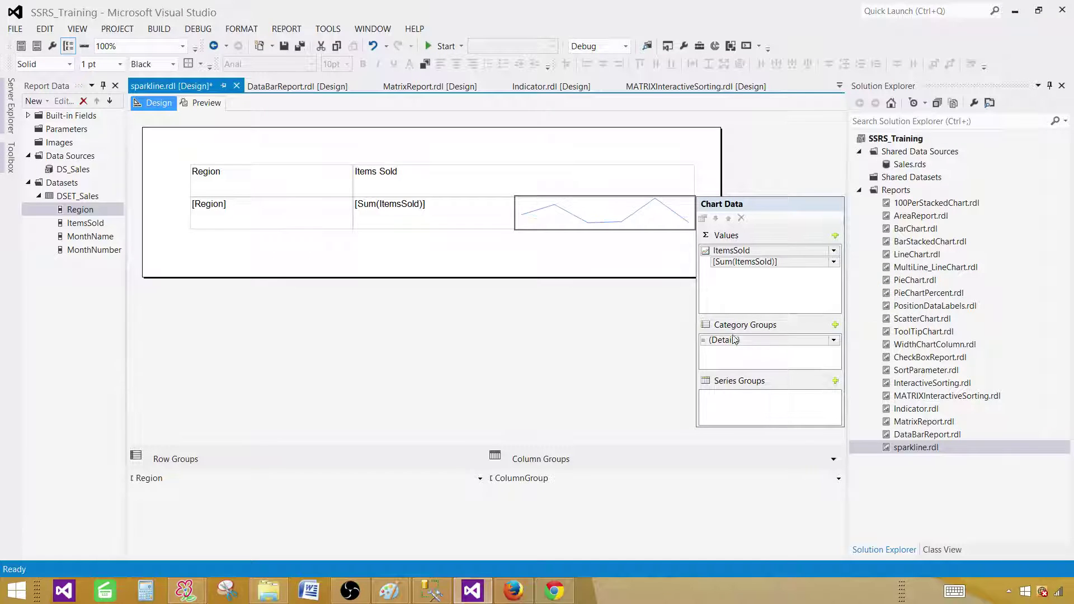
left_click(834, 340)
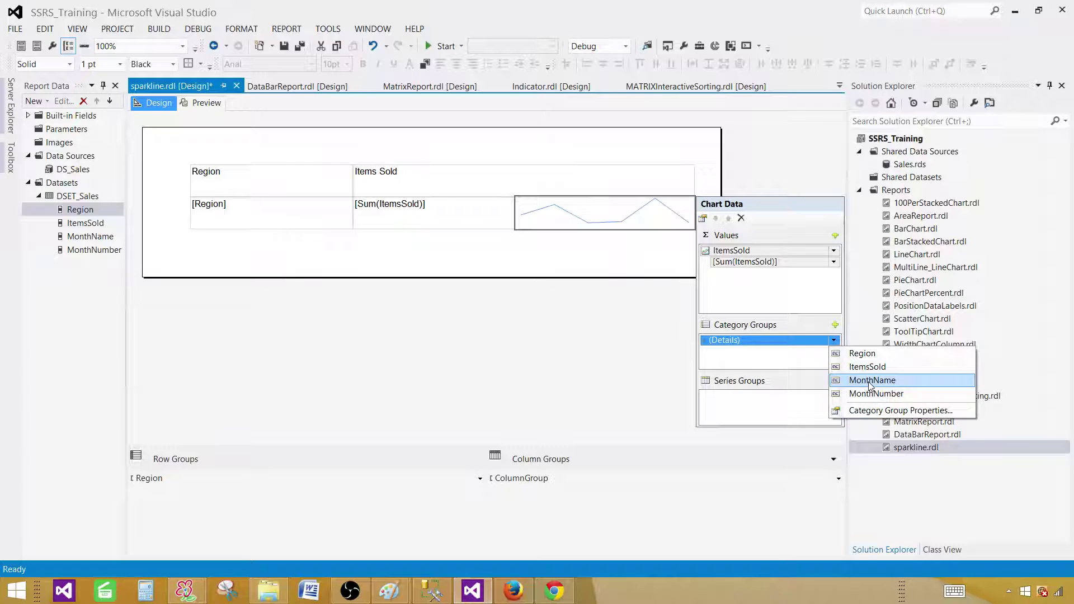
left_click(870, 381)
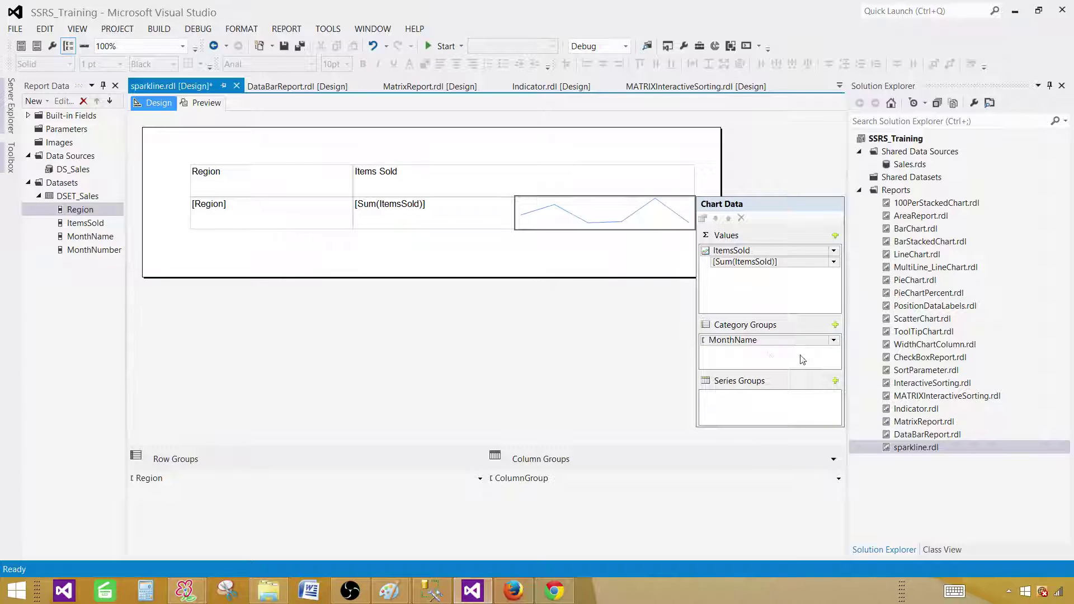
left_click(416, 252)
left_click(210, 103)
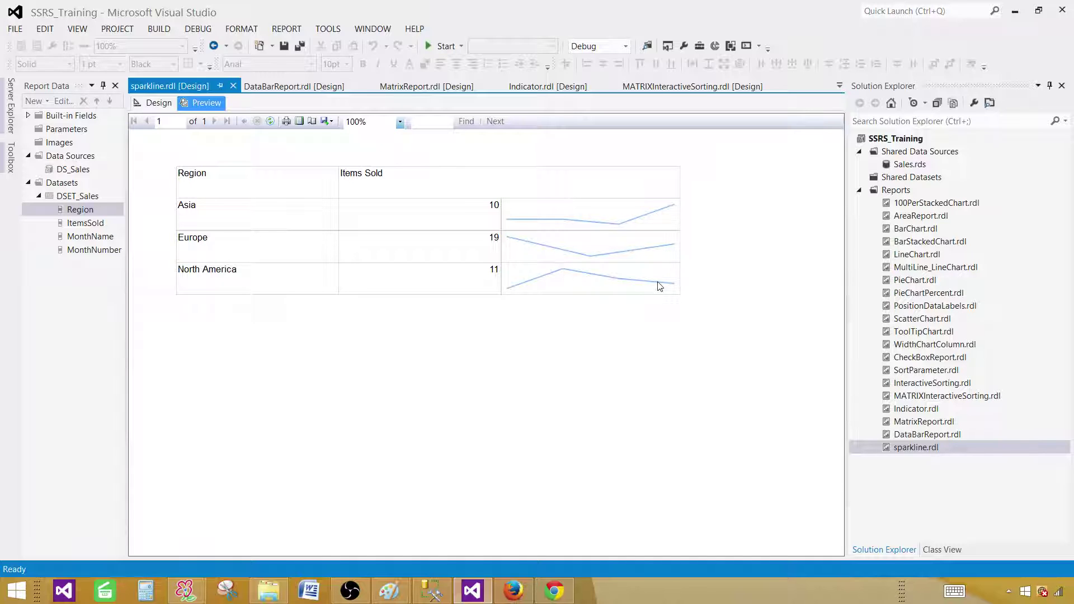
- Turn on data labels for the sparkline series and preview the labelled values
left_click(145, 106)
left_click(600, 225)
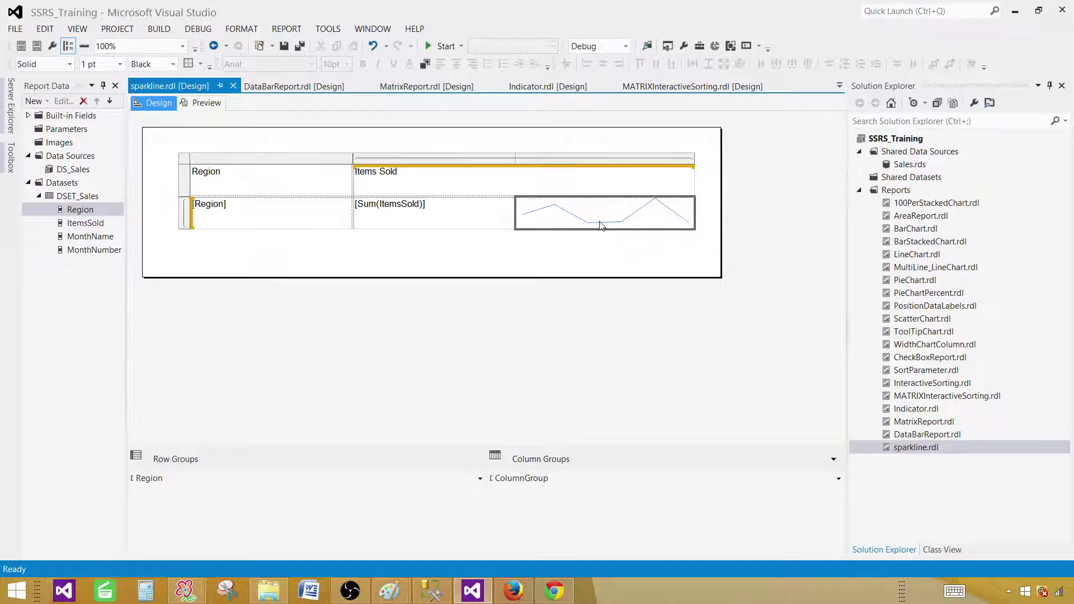
left_click(593, 226)
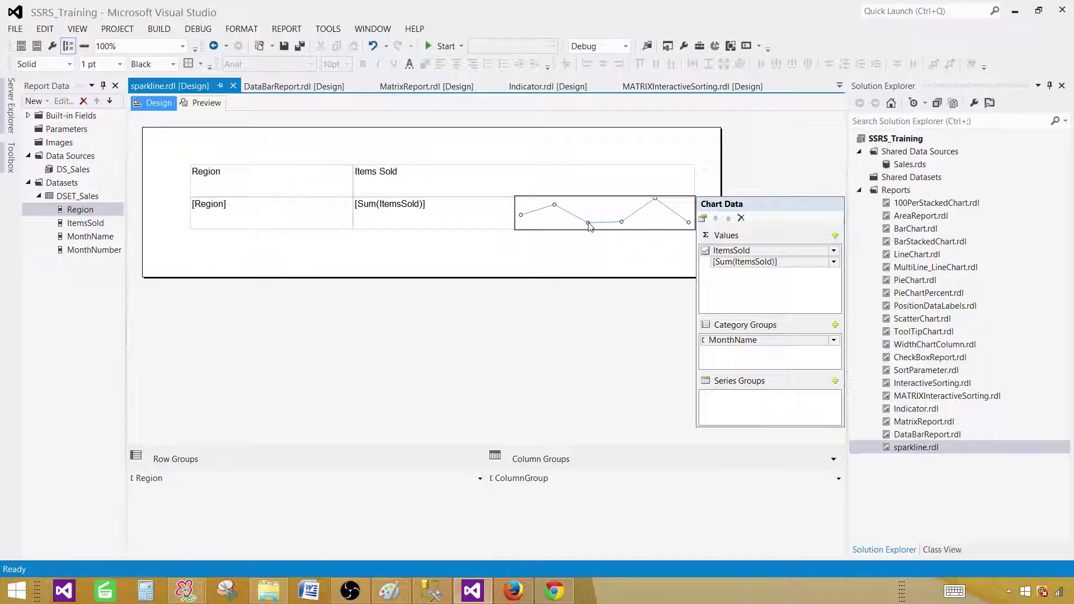
right_click(594, 222)
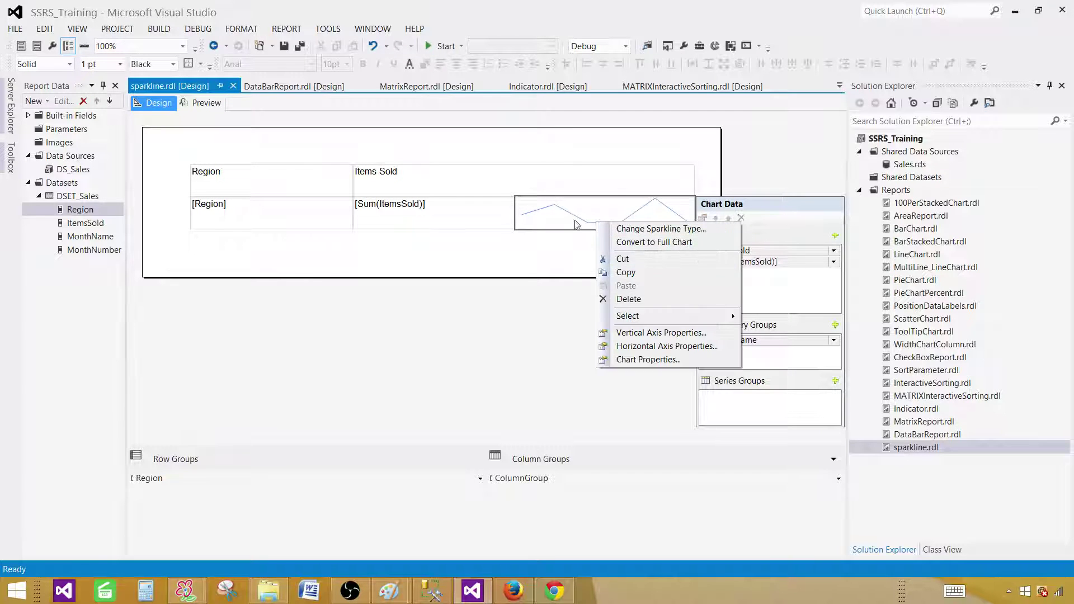
left_click(576, 223)
right_click(584, 214)
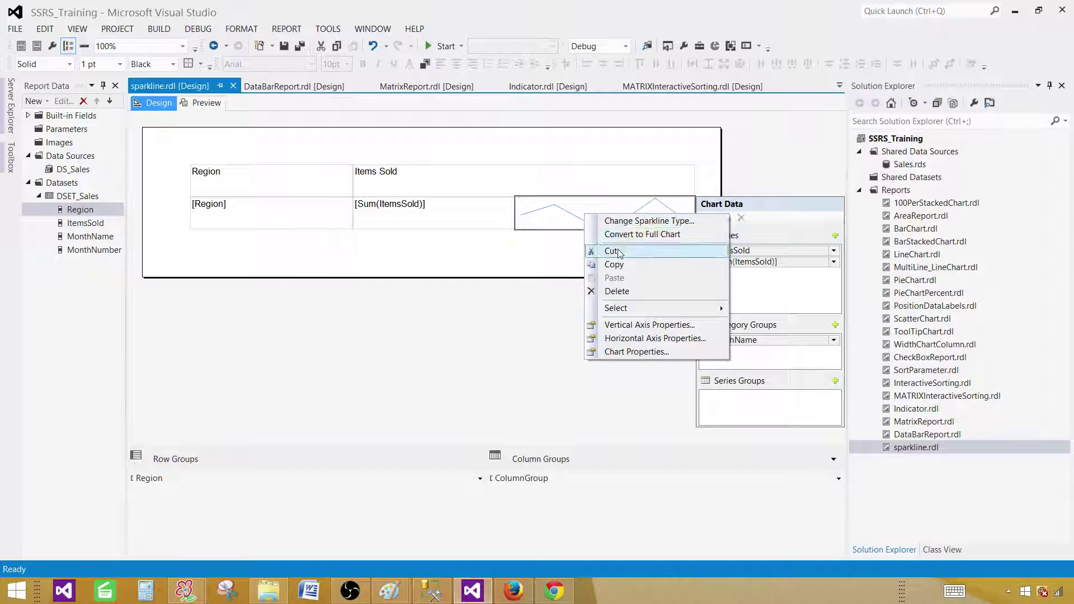
left_click(577, 221)
right_click(576, 218)
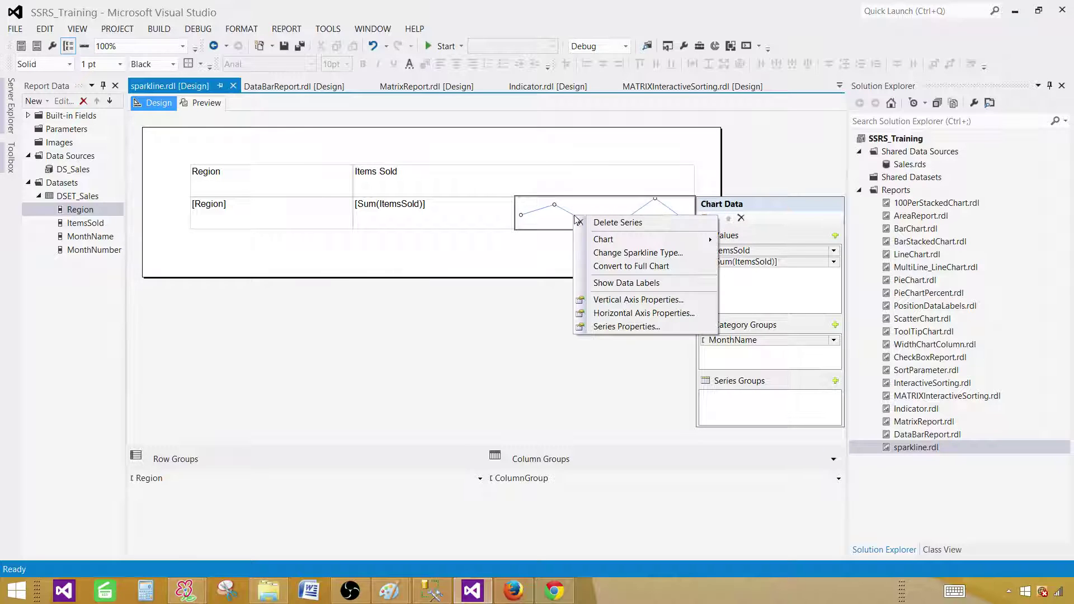
left_click(618, 284)
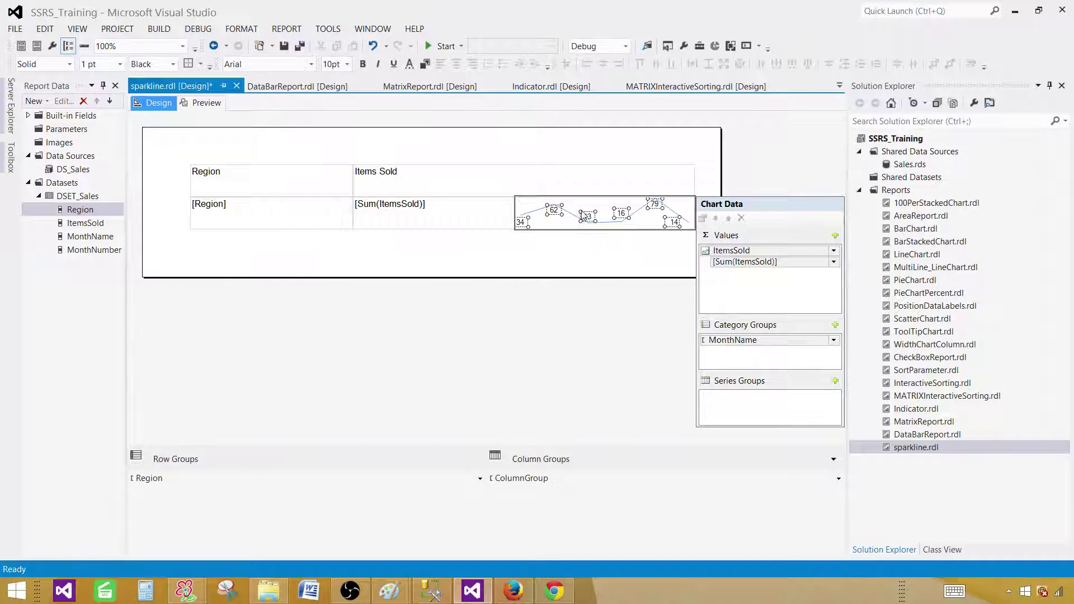
left_click(214, 106)
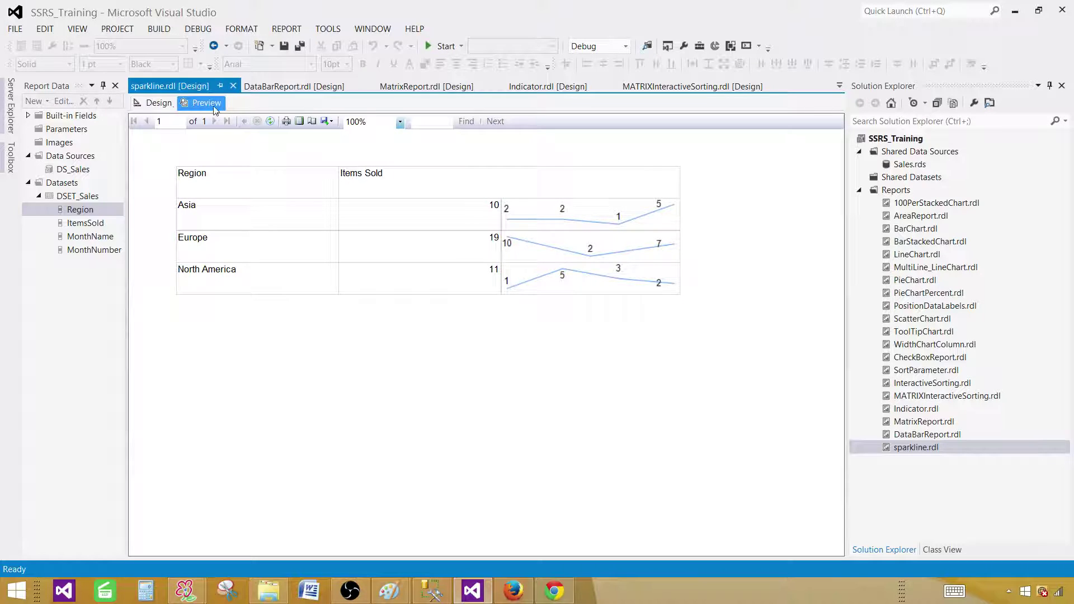
- Back in design, open the Series Label Properties for the sparkline's data labels
left_click(159, 104)
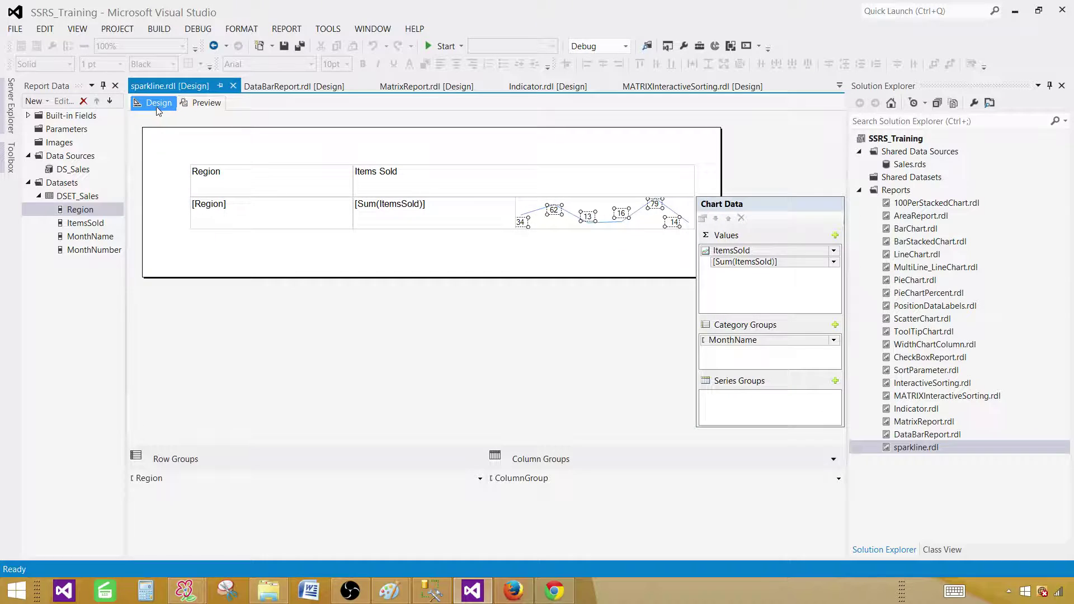
left_click(607, 225)
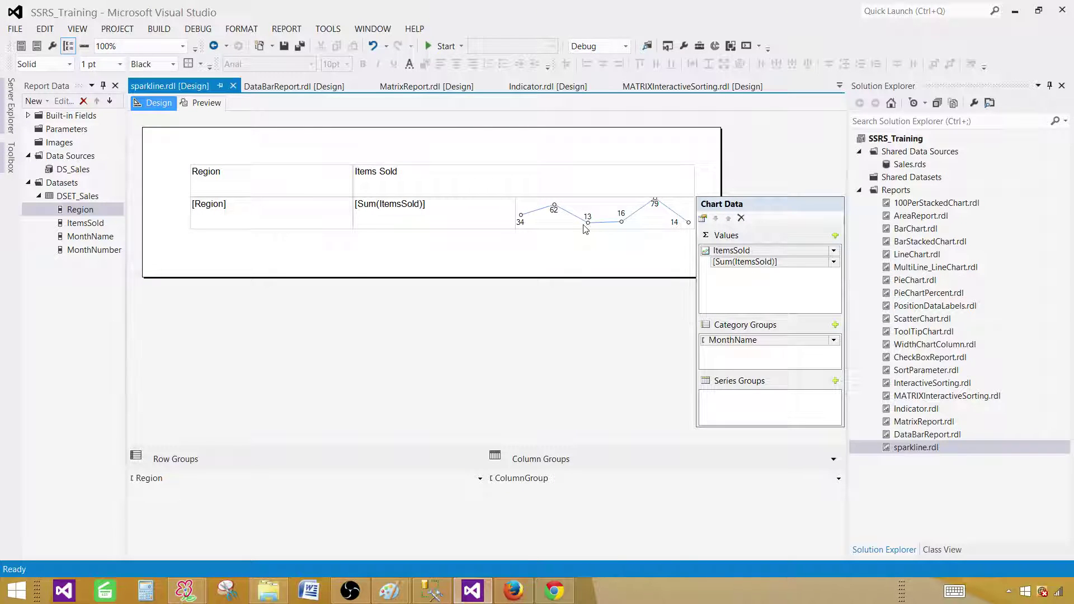
left_click(554, 211)
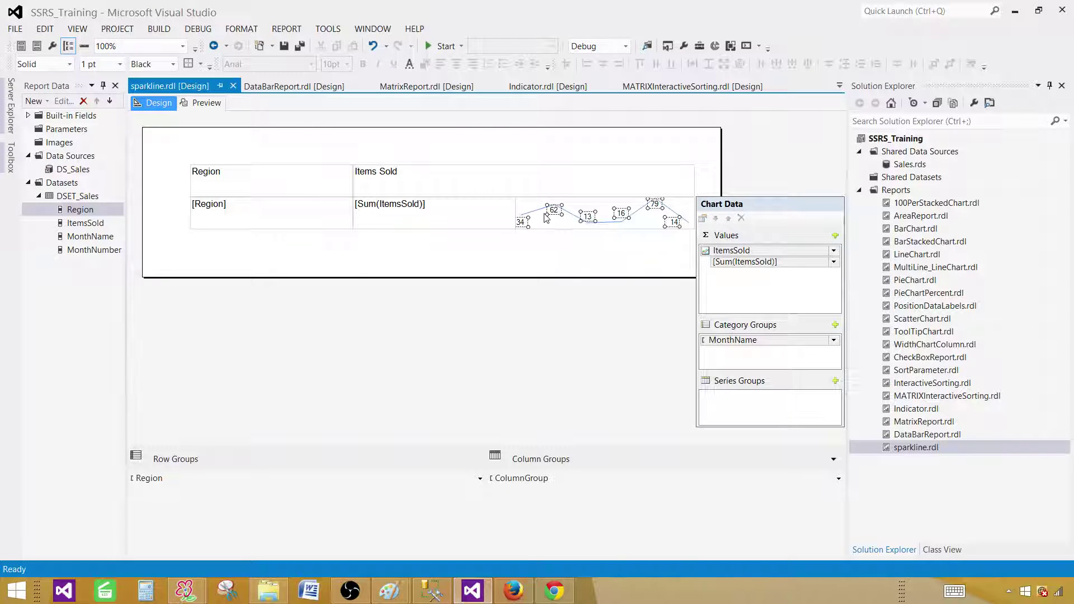
right_click(556, 215)
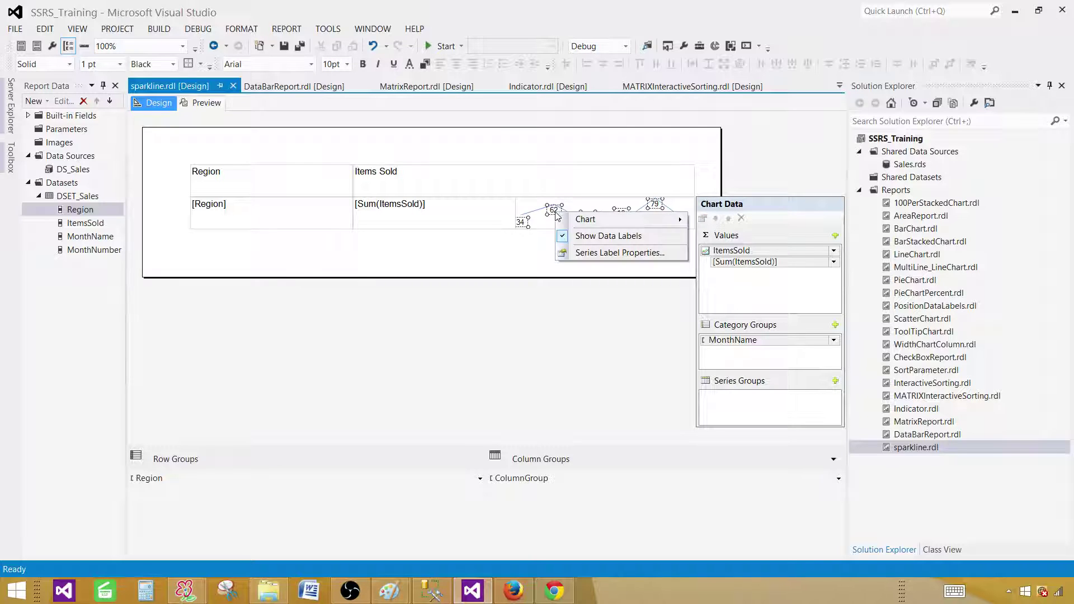
left_click(596, 256)
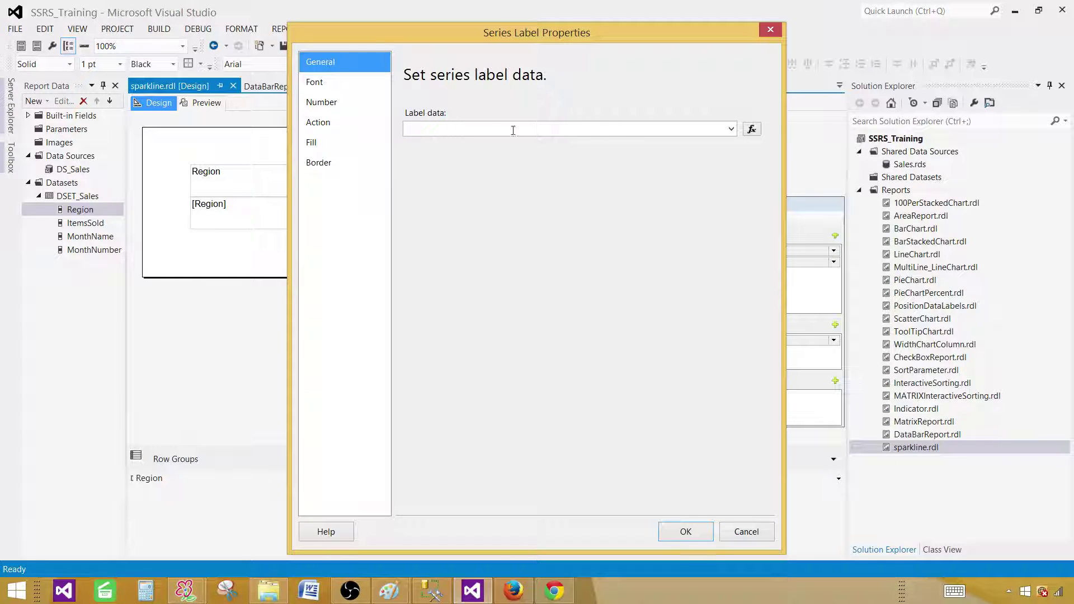
- Set the label data expression to Fields!MonthName.Value, accepting the UseValueAsLabel change
left_click(730, 129)
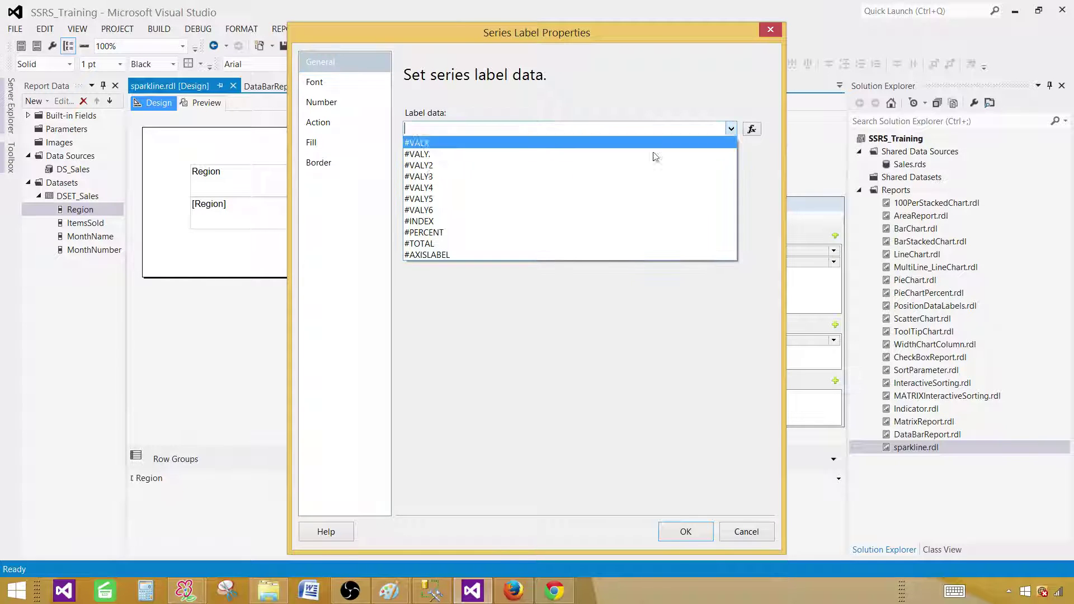
left_click(699, 313)
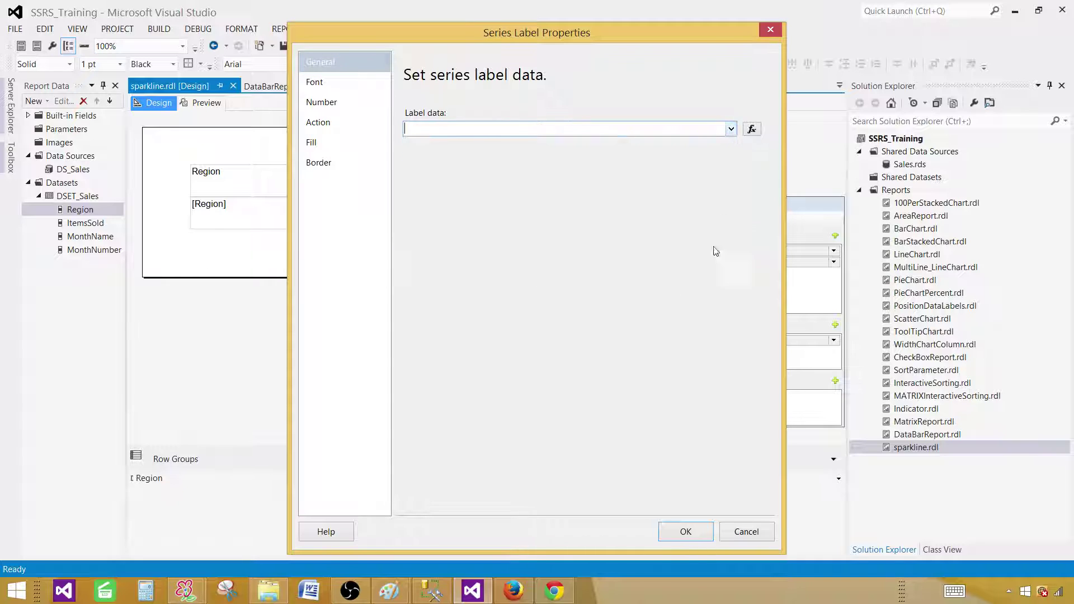
left_click(755, 129)
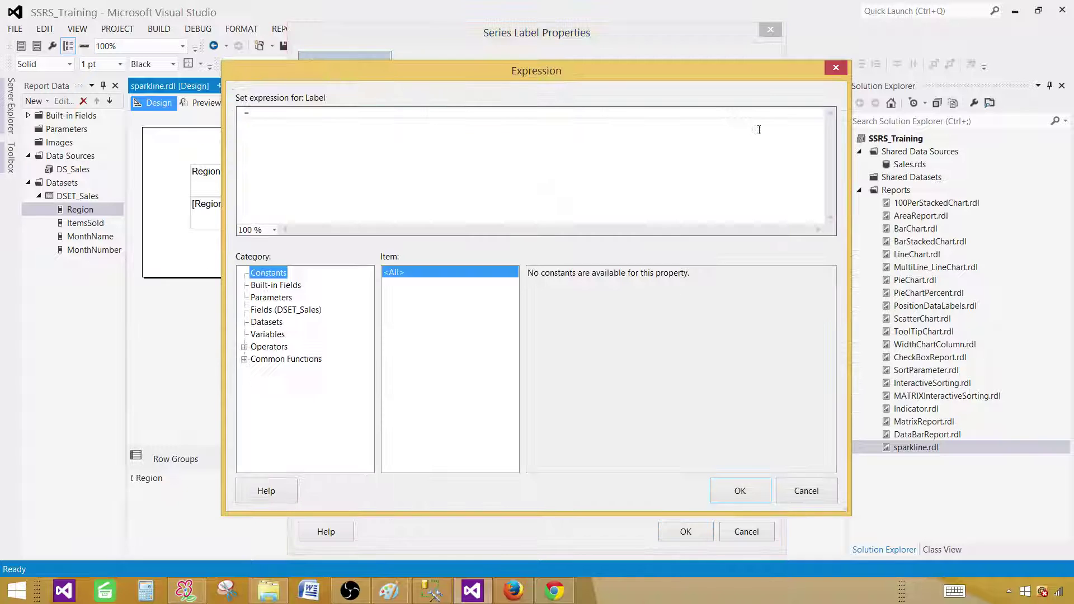
left_click(285, 310)
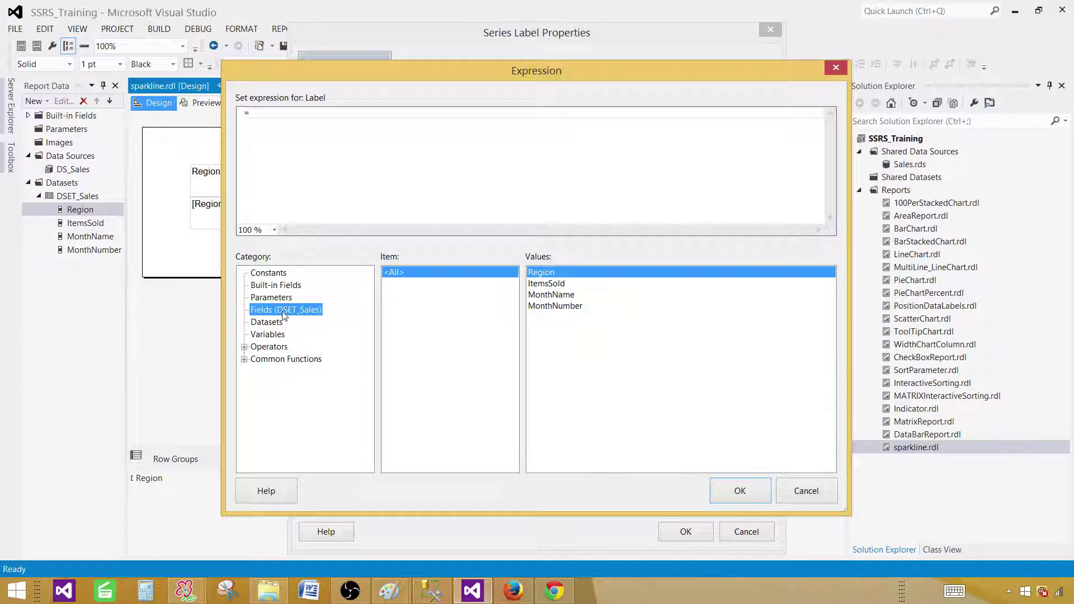
double_click(549, 294)
left_click(738, 490)
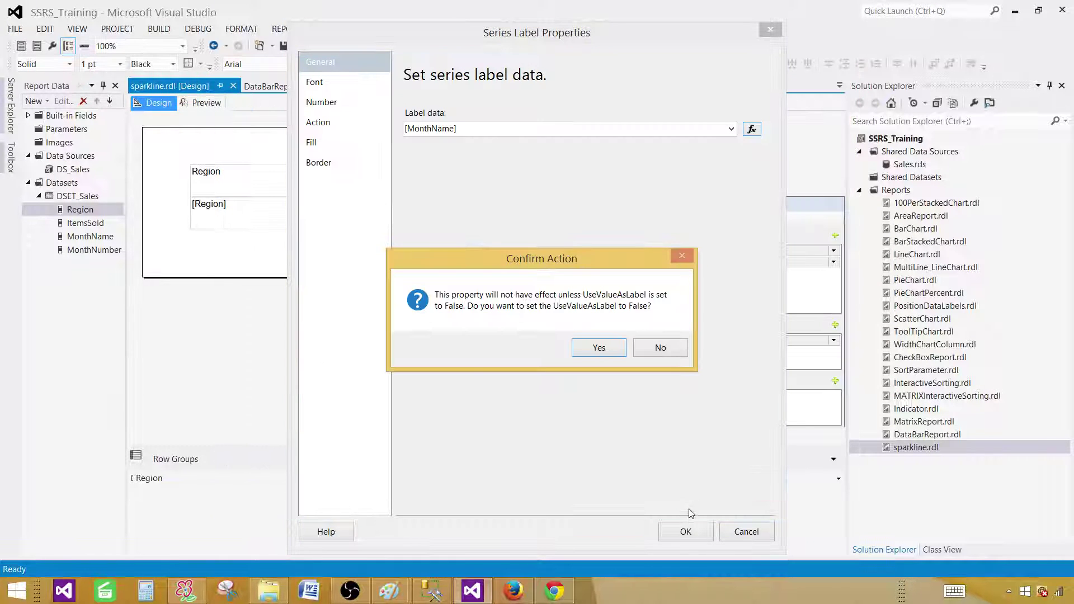
left_click(595, 345)
left_click(682, 530)
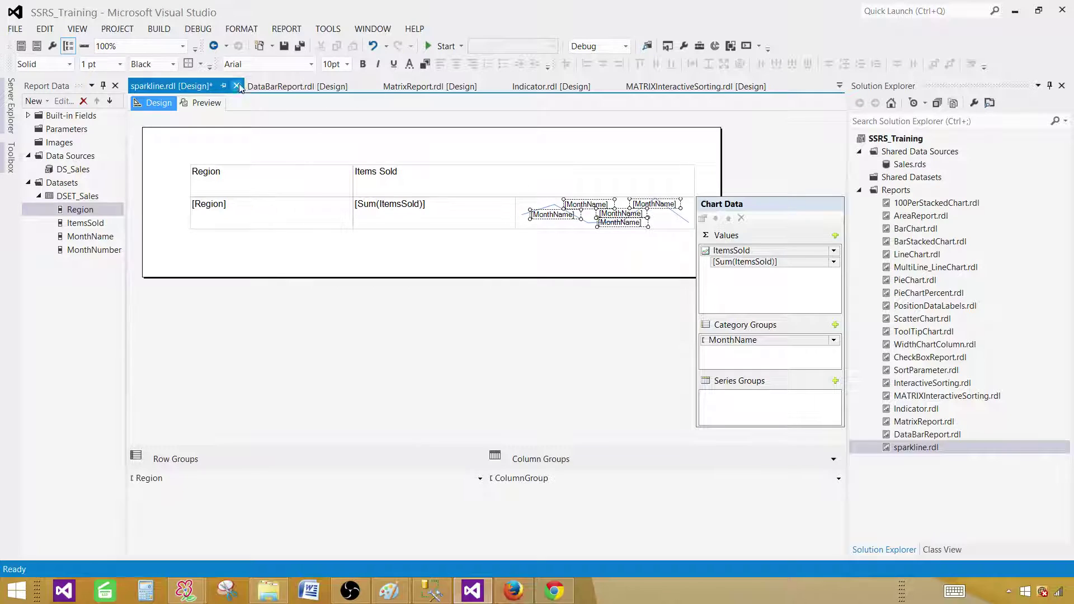
- Render the preview showing month names like April, July, June, May on each sparkline
left_click(210, 106)
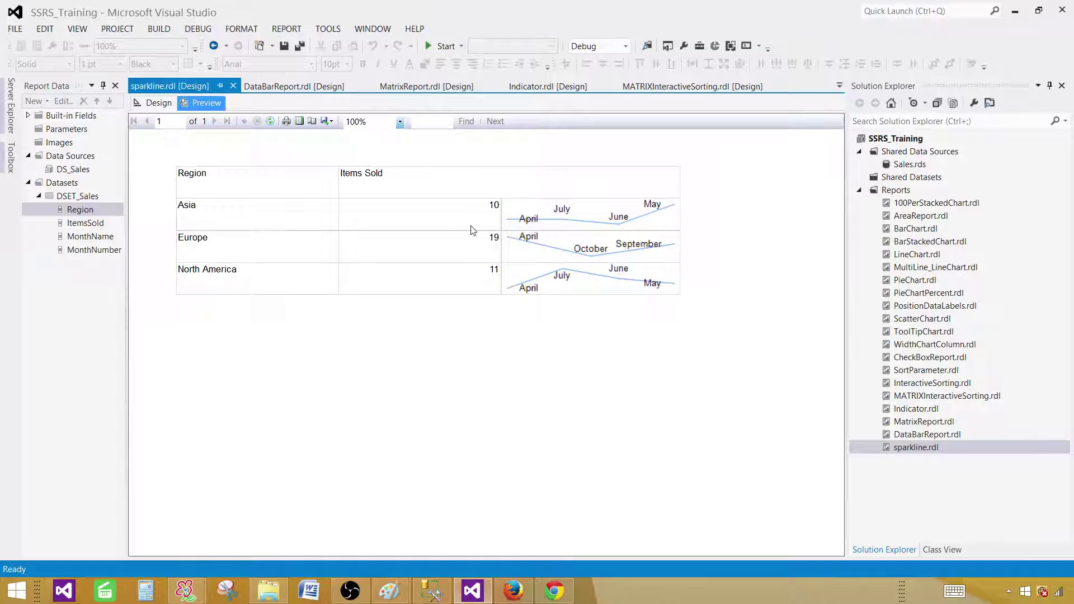
- Sort the sparkline's MonthName category group by [MonthNumber] in Category Group Properties
left_click(157, 102)
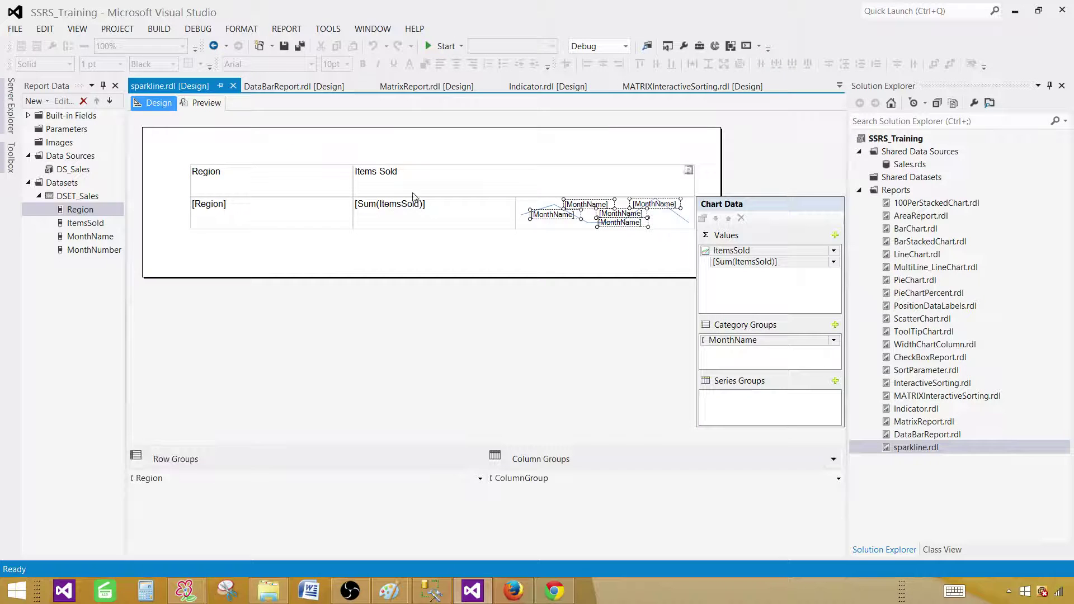
left_click(585, 221)
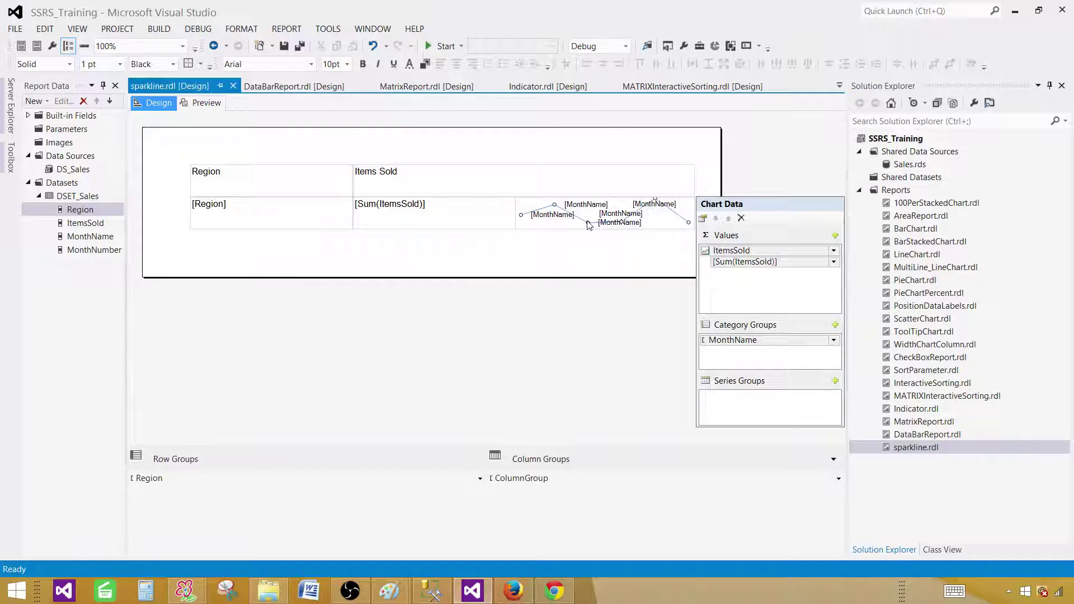
left_click(749, 340)
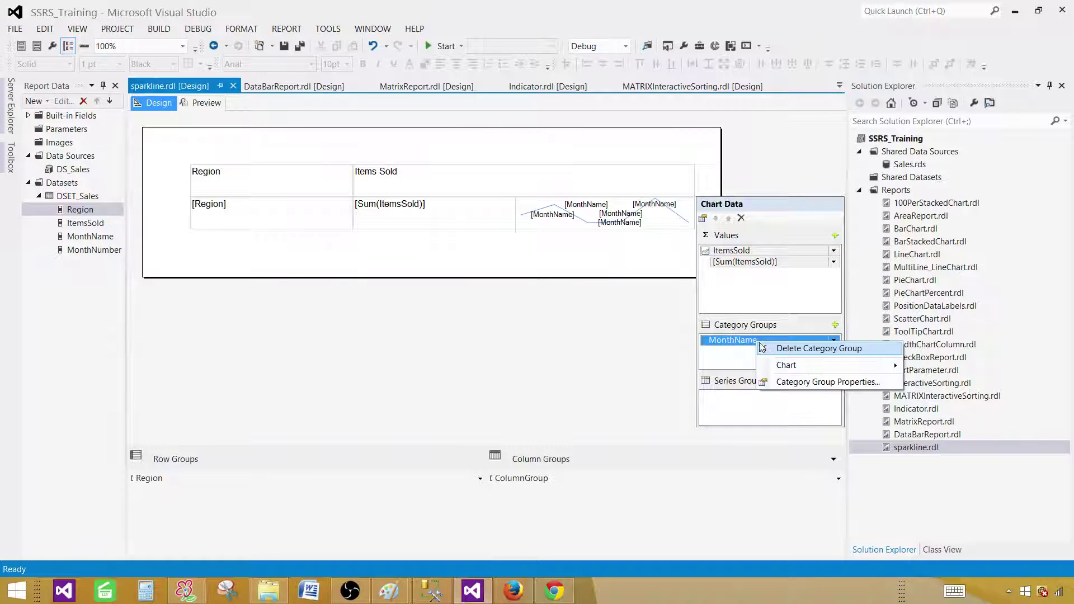
right_click(754, 341)
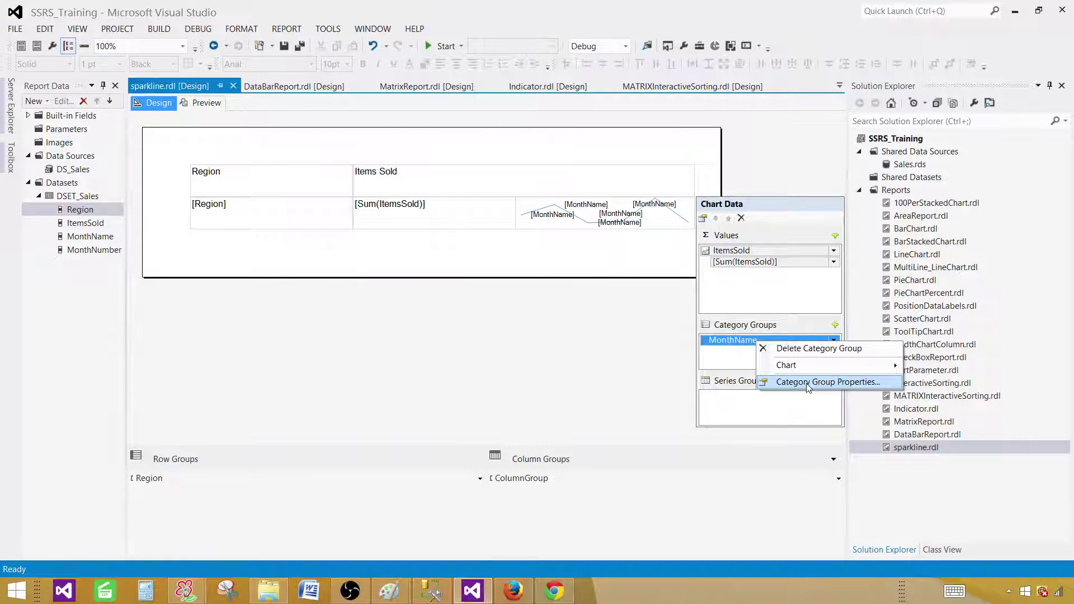
left_click(818, 386)
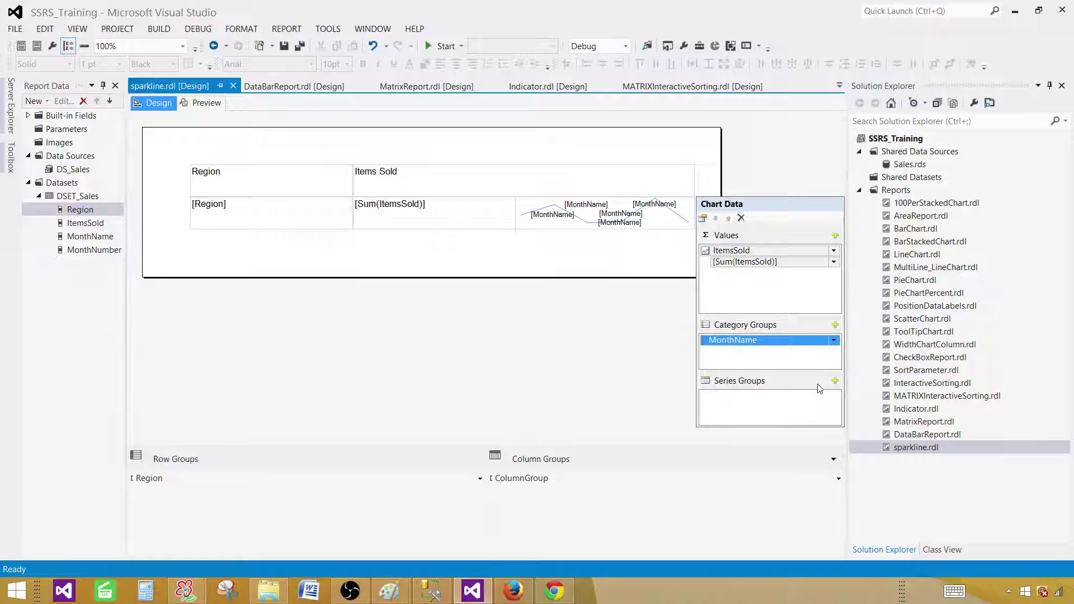
left_click(318, 100)
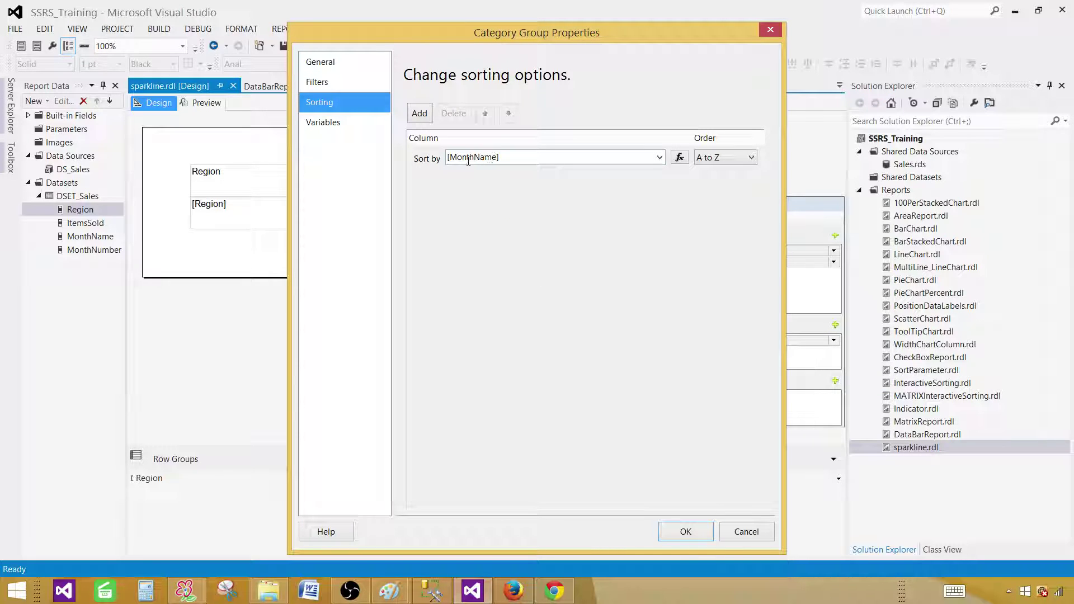
left_click(659, 157)
left_click(659, 157)
left_click(500, 206)
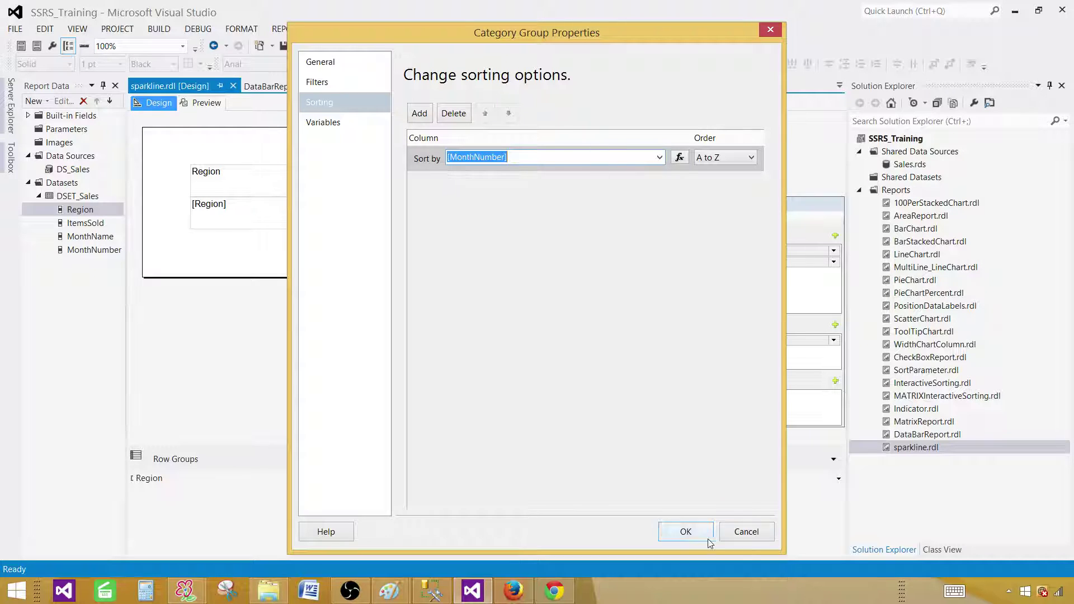
left_click(685, 531)
- Preview the report to confirm the sparkline months appear in calendar order
left_click(479, 240)
left_click(202, 102)
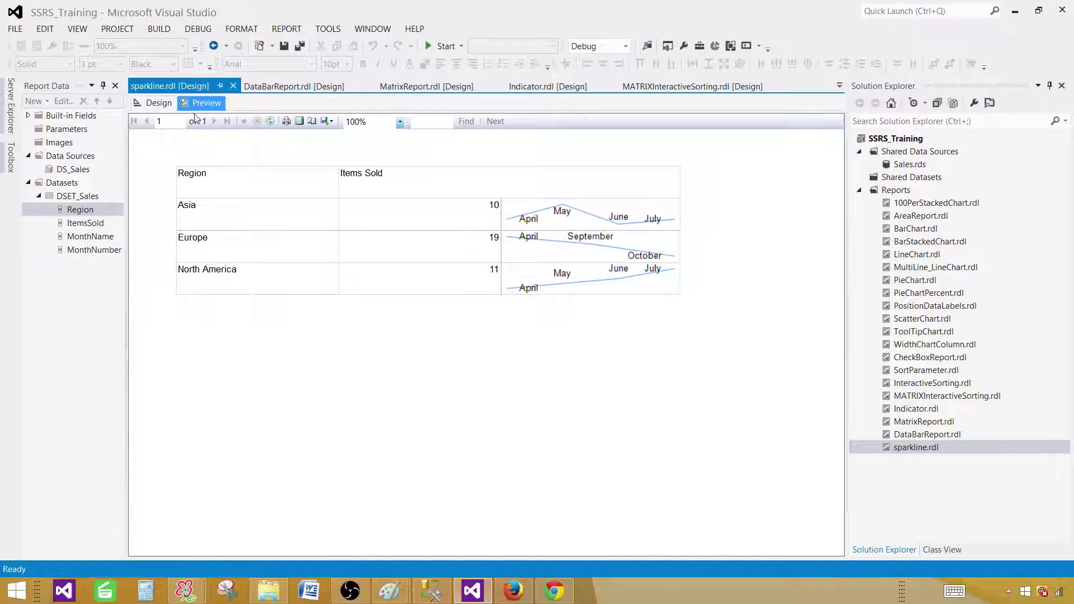
- Set the sparkline series labels' fill colour to Lime Green, then preview the report
left_click(158, 103)
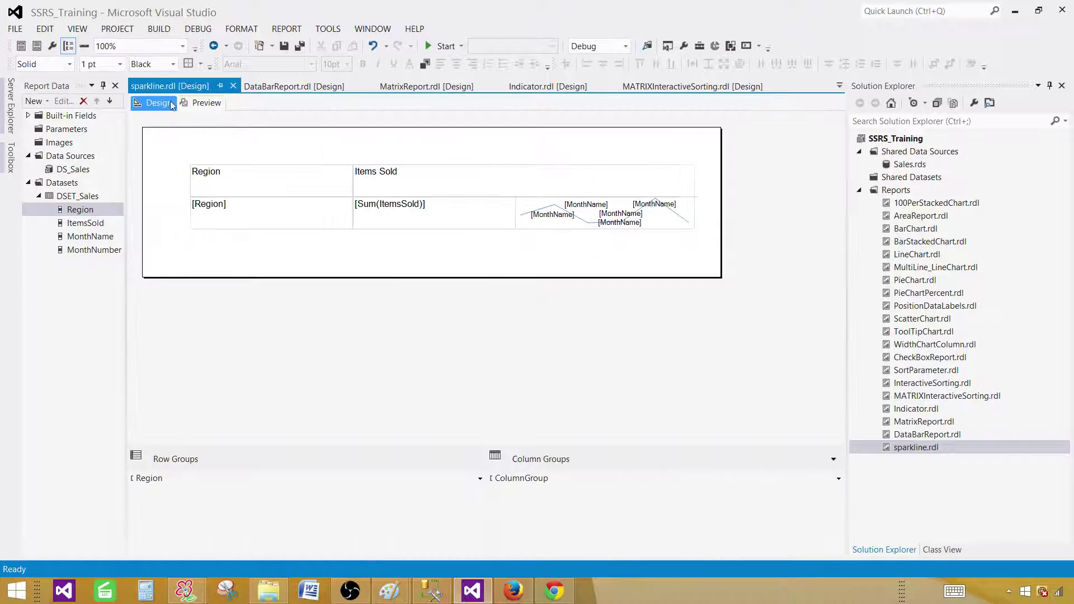
left_click(582, 222)
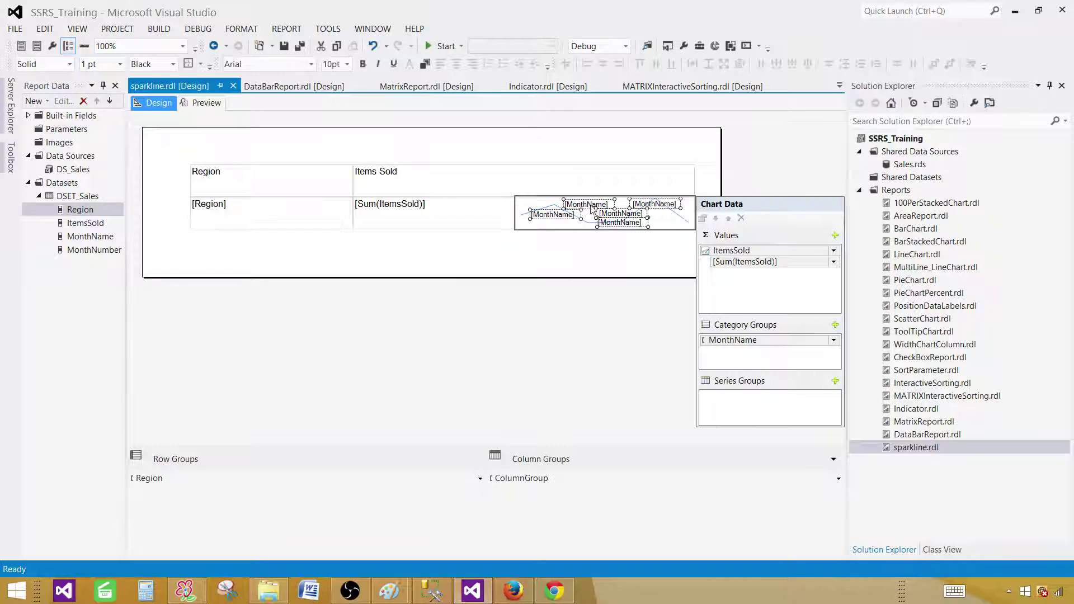
right_click(595, 207)
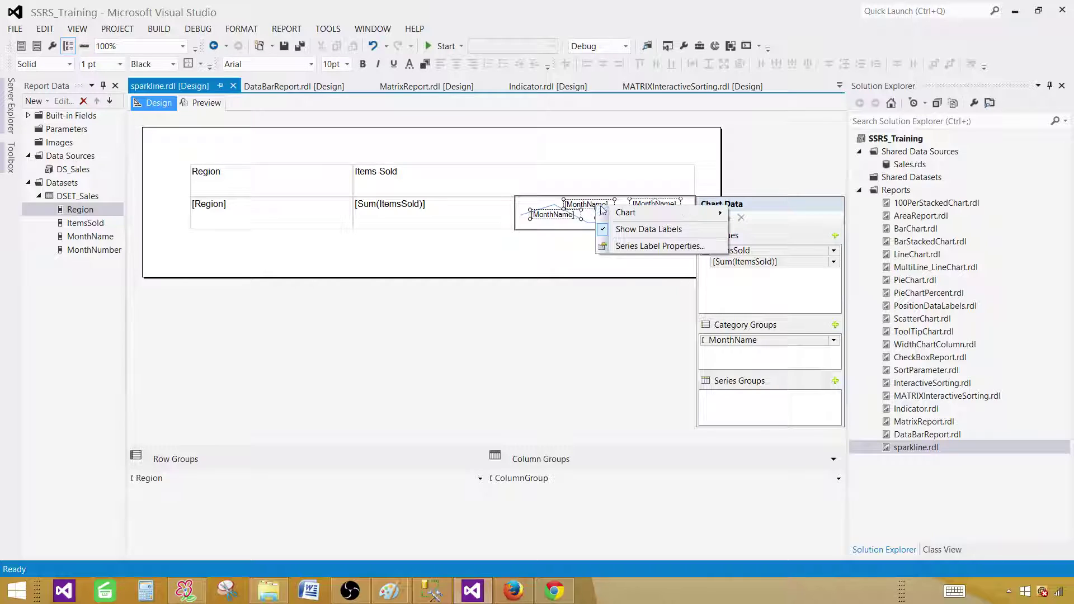
left_click(623, 247)
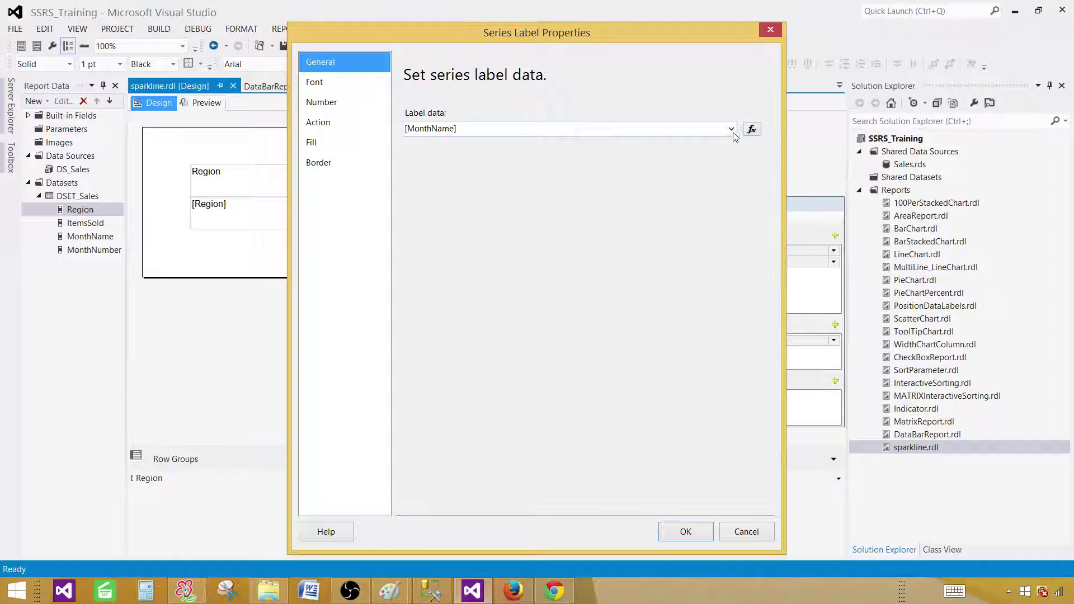
left_click(527, 131)
double_click(527, 131)
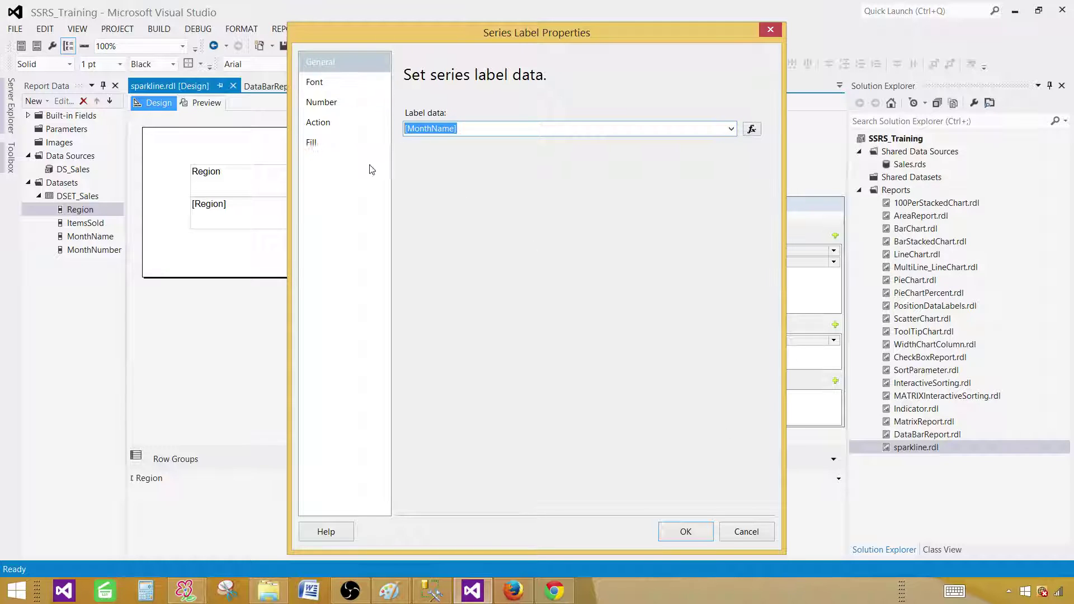
left_click(349, 88)
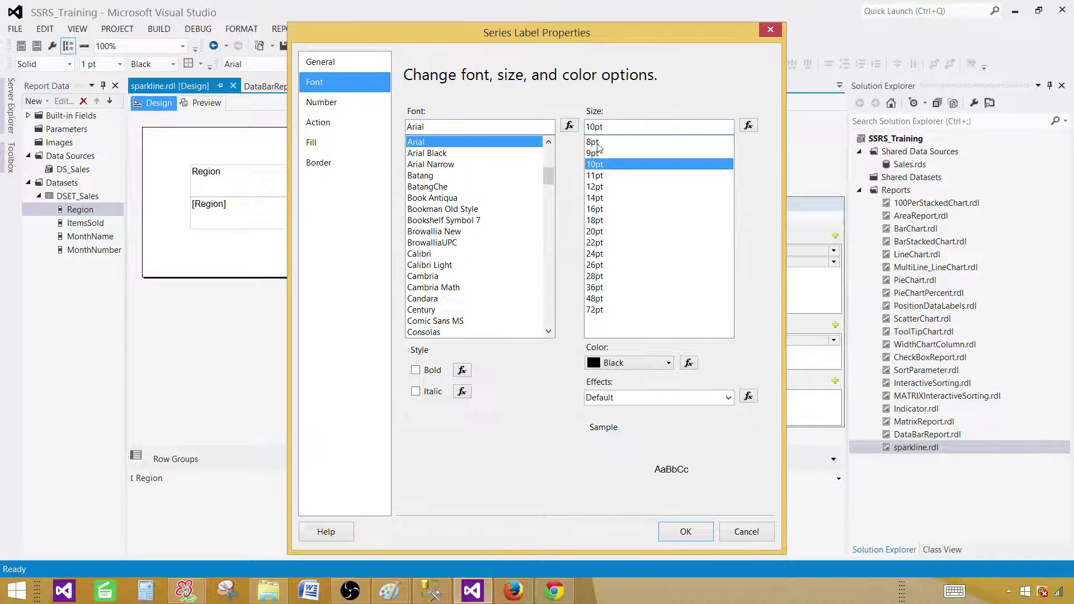
left_click(331, 104)
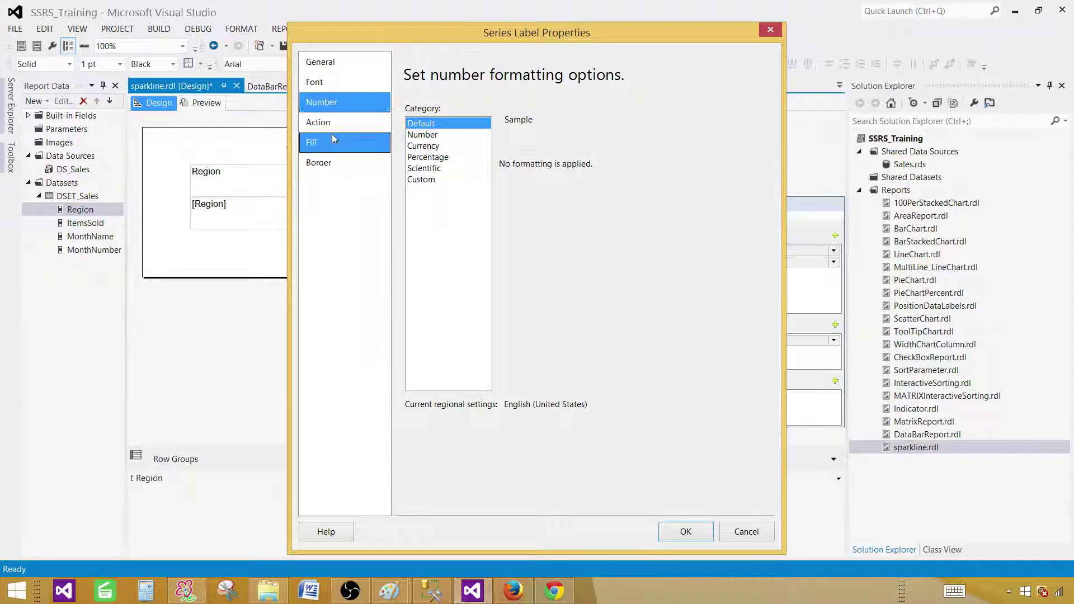
left_click(319, 145)
left_click(439, 174)
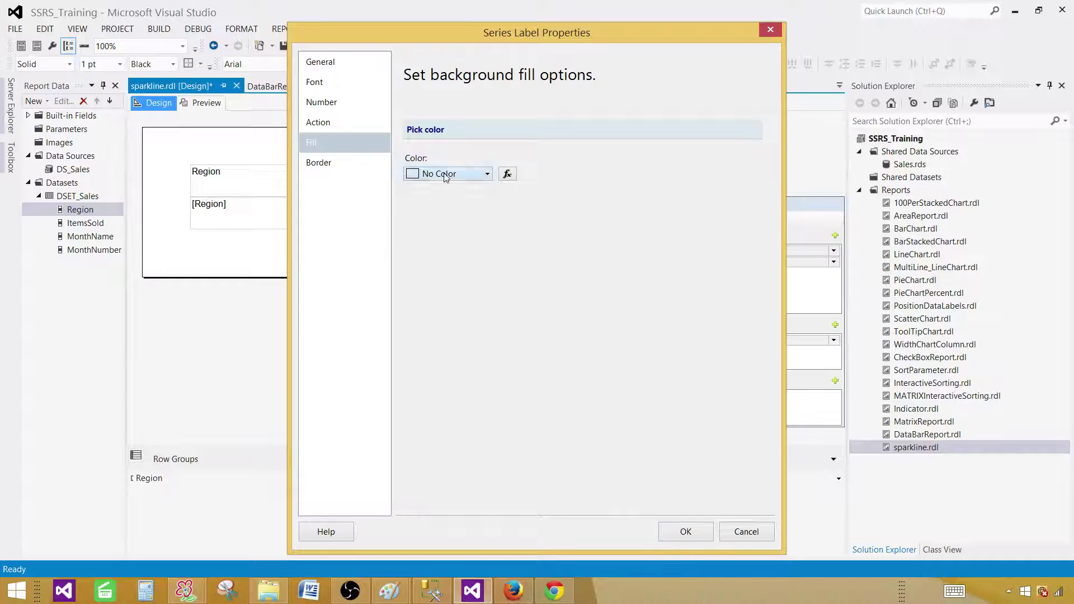
left_click(431, 233)
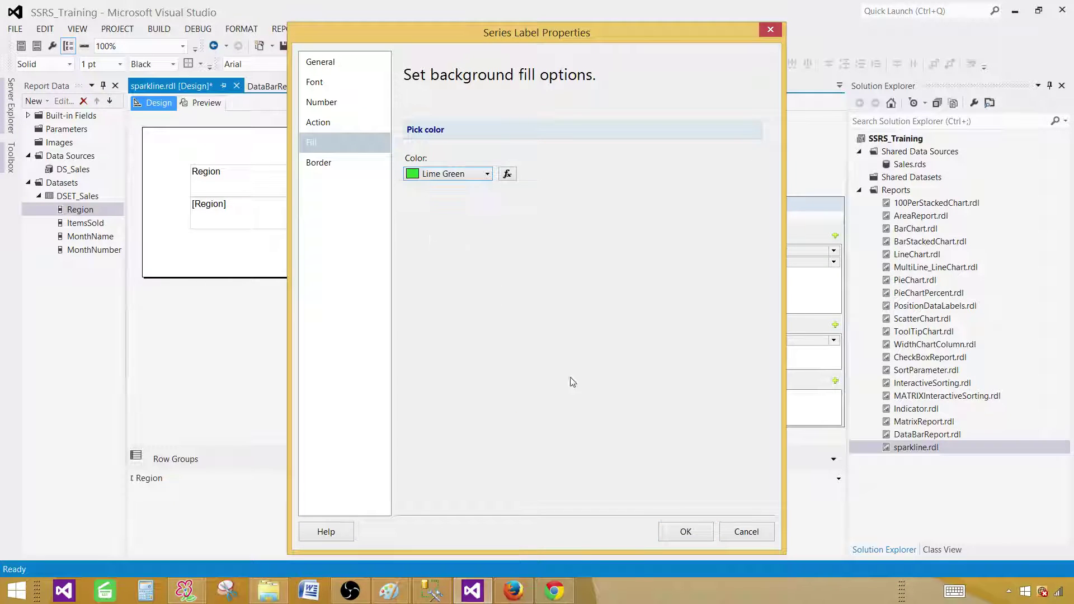
left_click(693, 537)
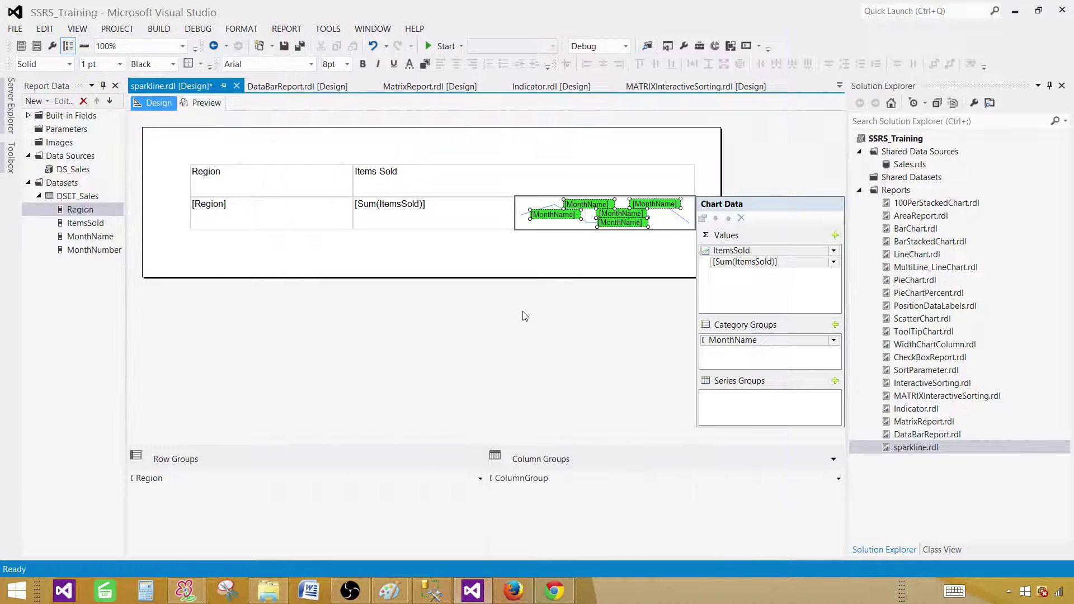
left_click(217, 105)
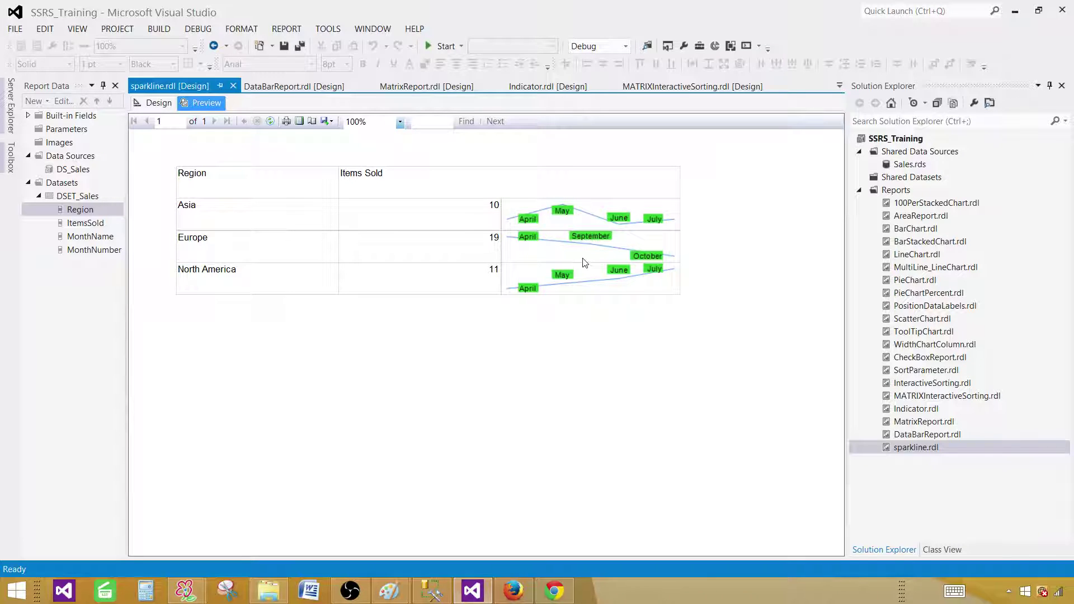
- Change the sparkline type to Smooth Line and preview the result
left_click(168, 103)
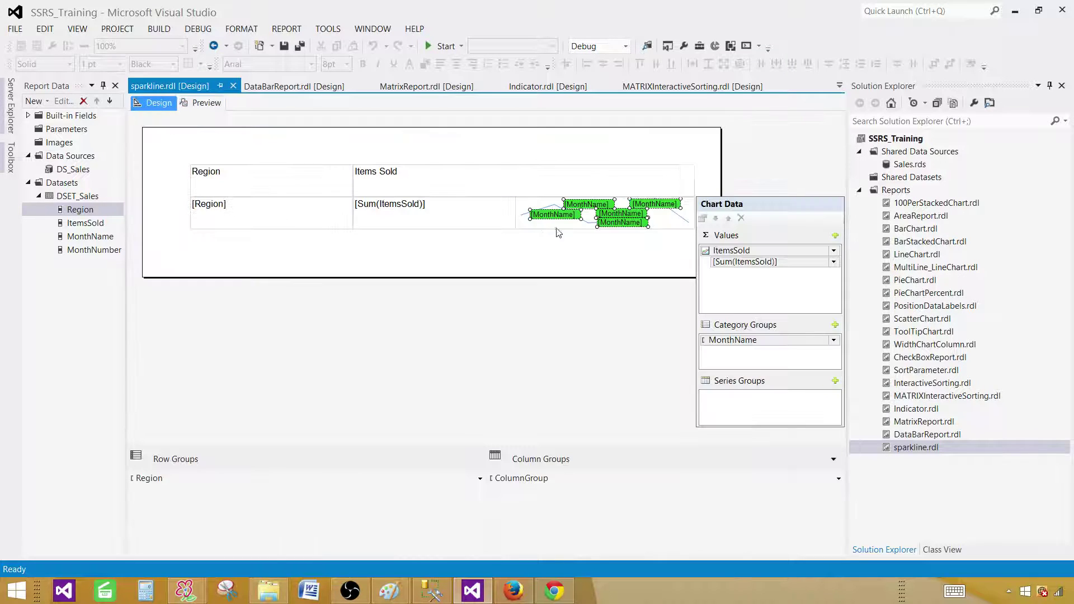
right_click(591, 220)
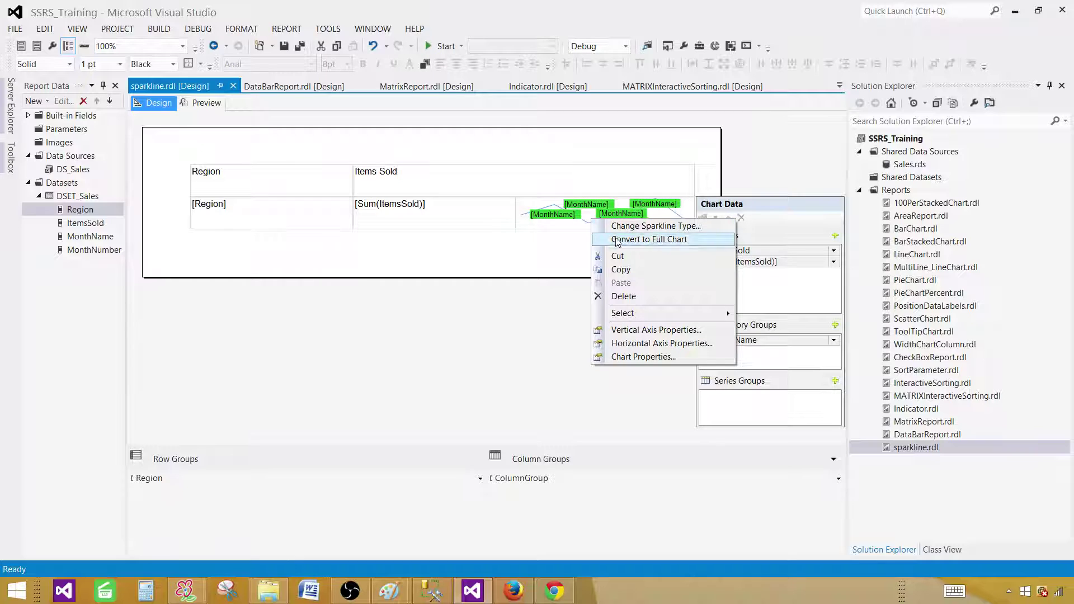
left_click(665, 228)
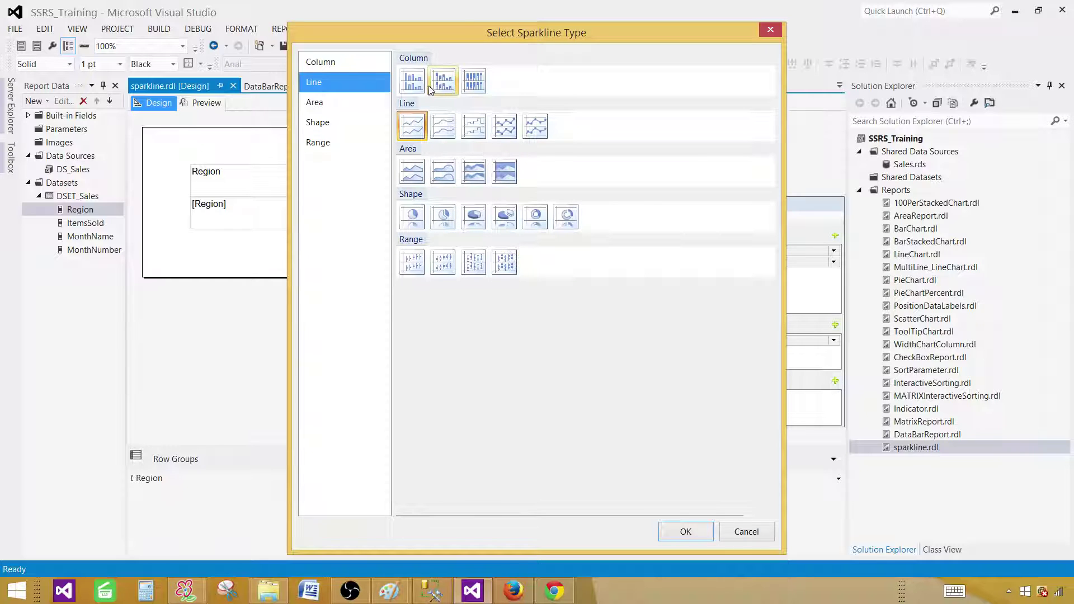
left_click(443, 131)
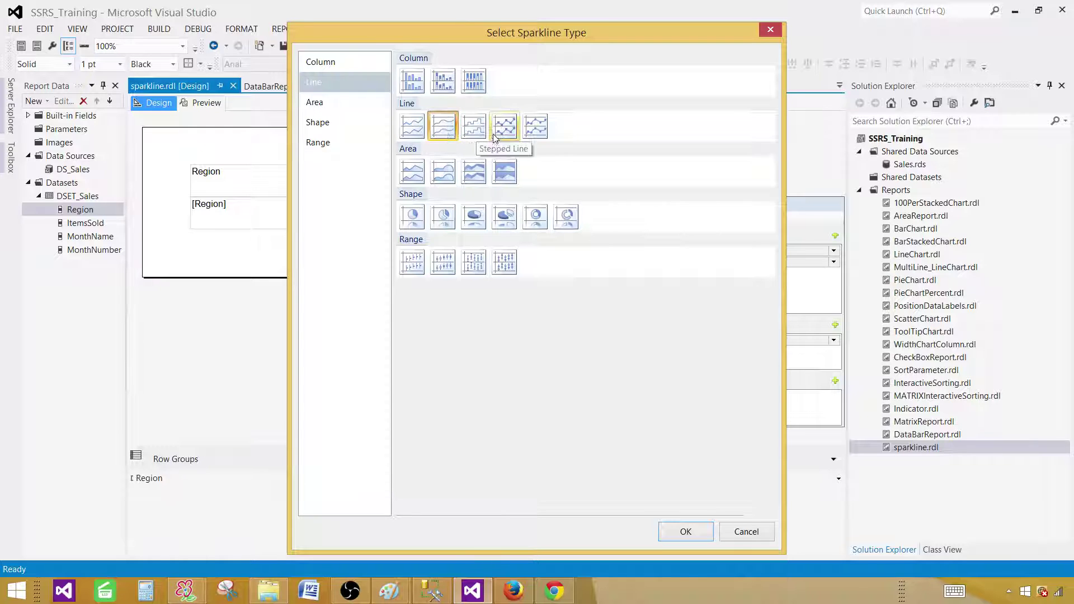
left_click(685, 532)
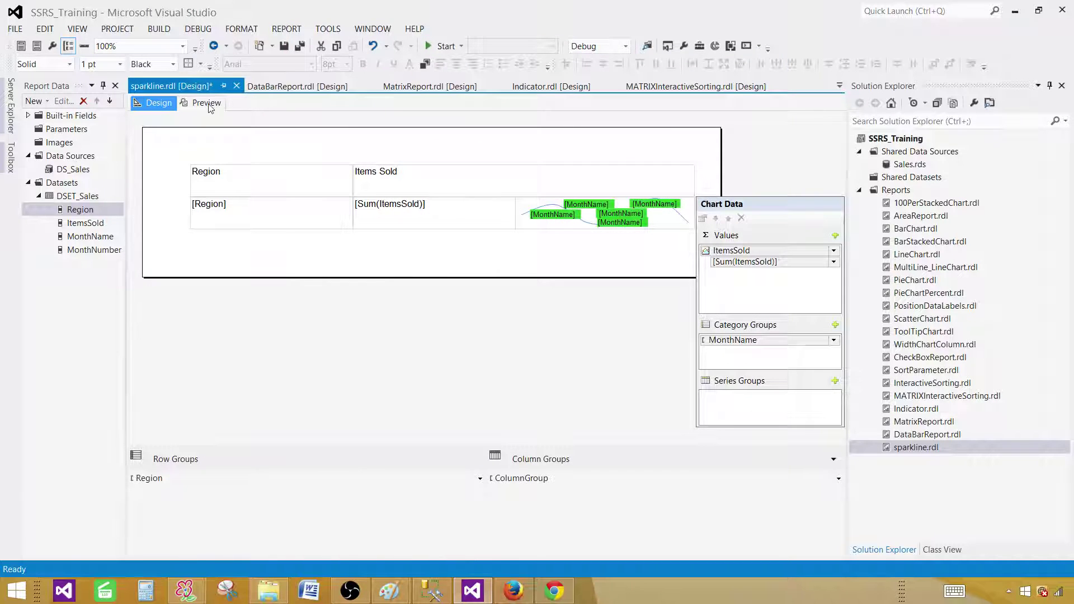
left_click(204, 102)
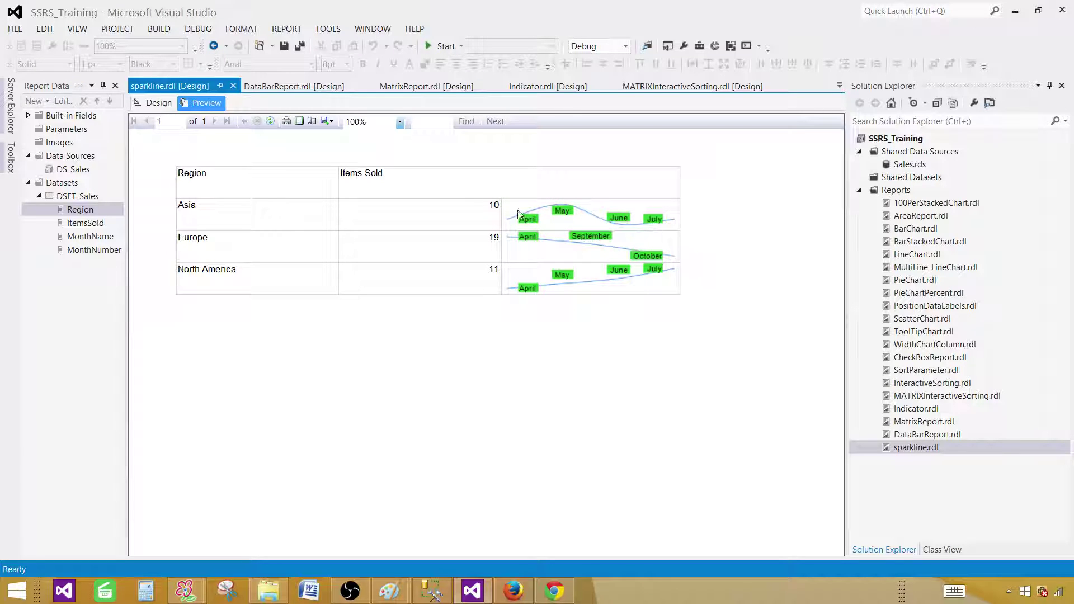
- Switch the sparkline to Line with Markers and preview the marker sparklines
left_click(159, 104)
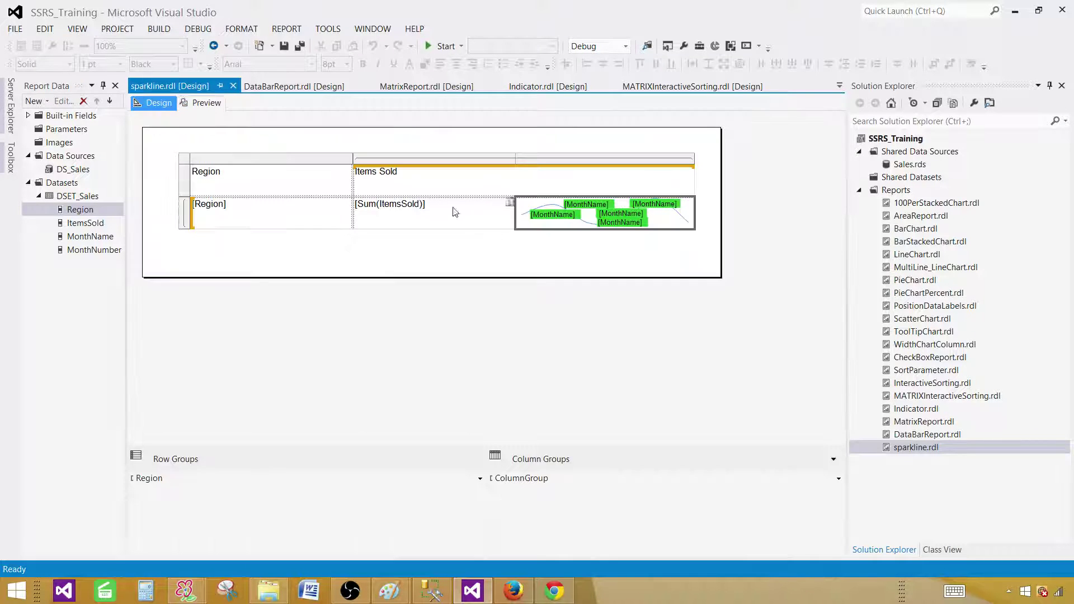
right_click(591, 216)
left_click(632, 240)
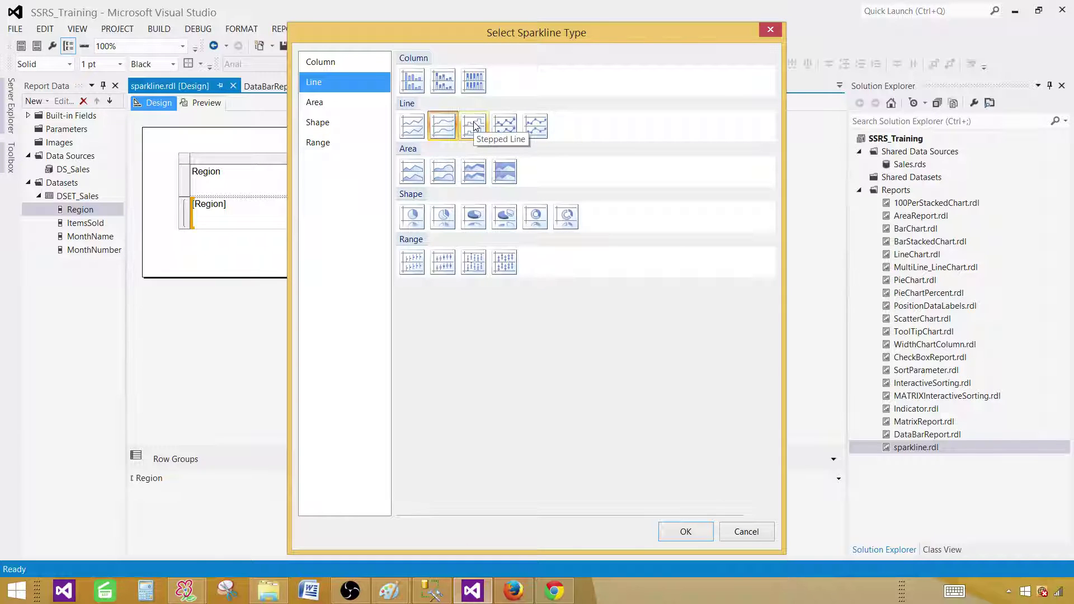
left_click(504, 126)
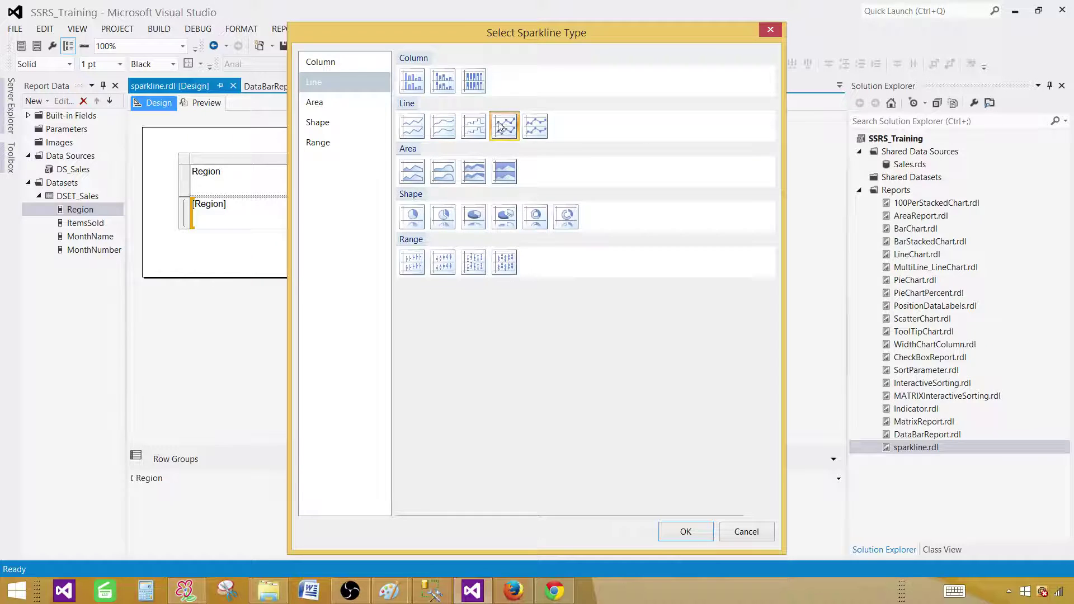
left_click(686, 532)
left_click(212, 105)
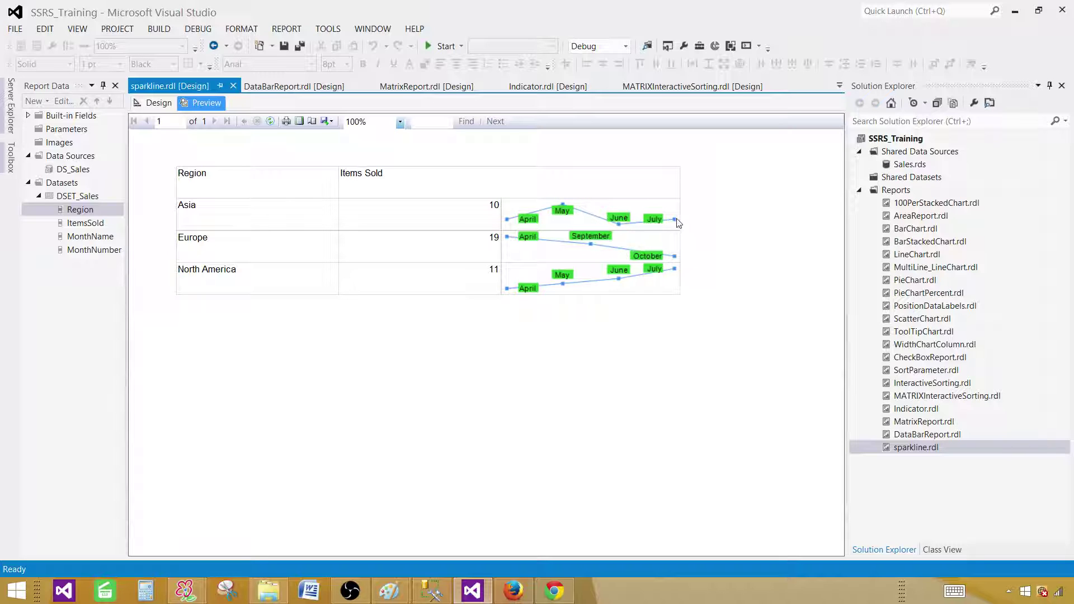
left_click(160, 103)
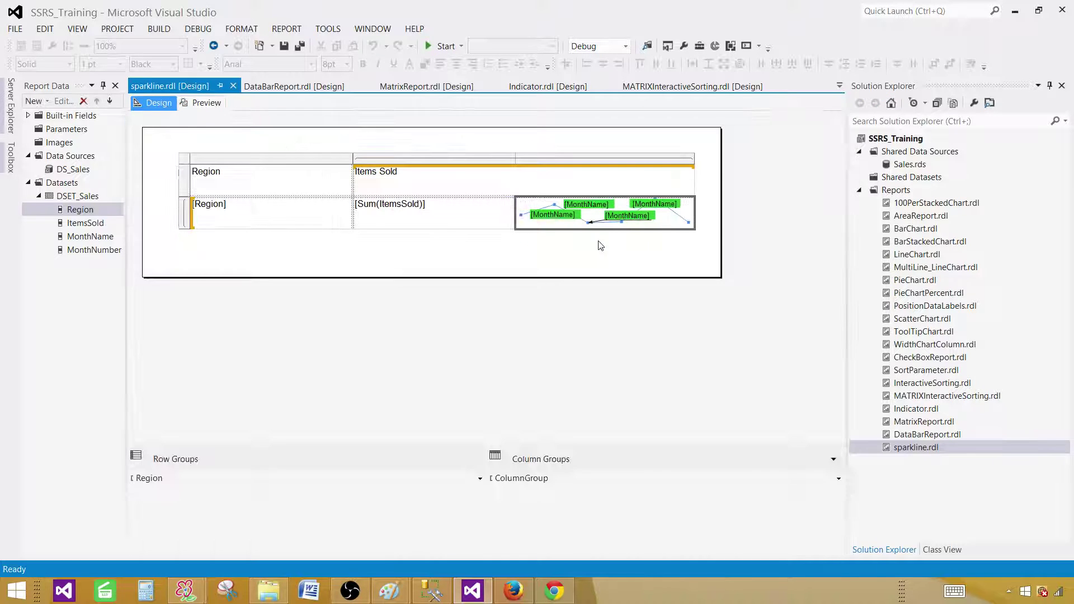
- Change the sparkline to the plain Area type and check the filled areas in preview
right_click(589, 216)
left_click(625, 235)
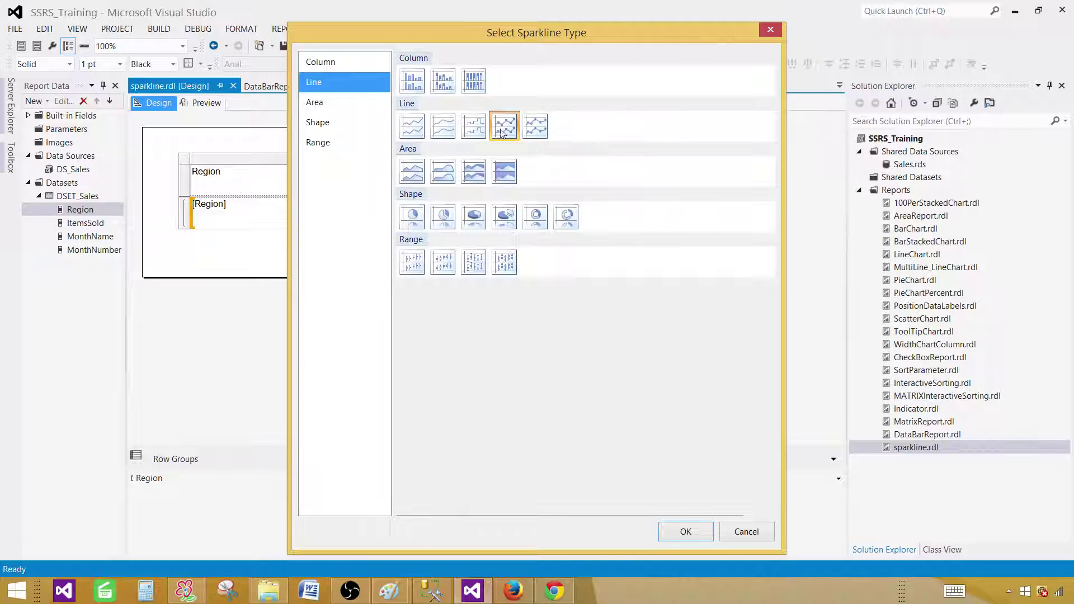
left_click(411, 175)
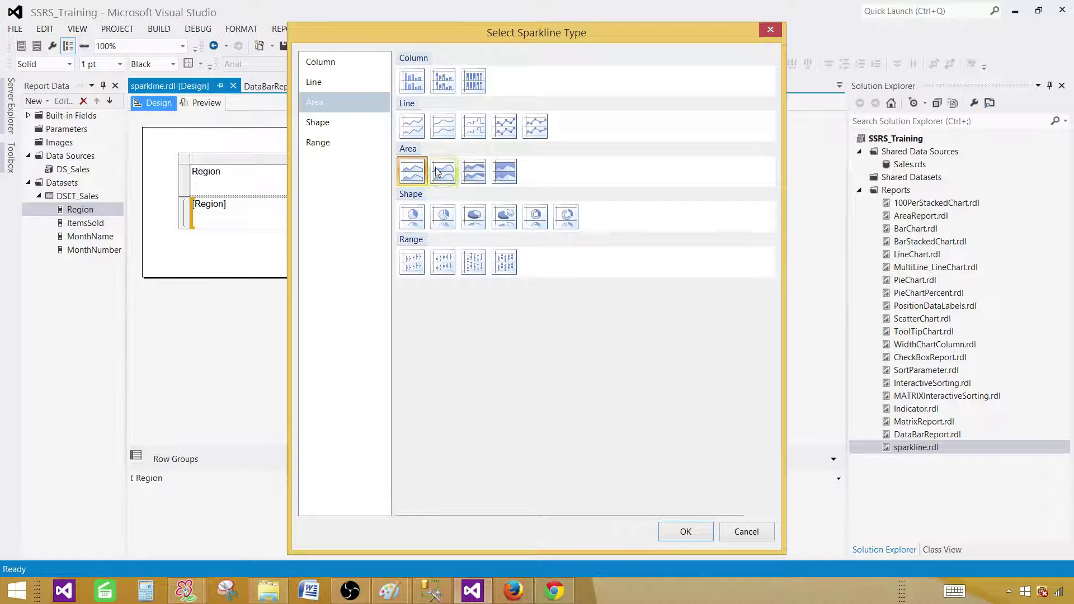
left_click(683, 534)
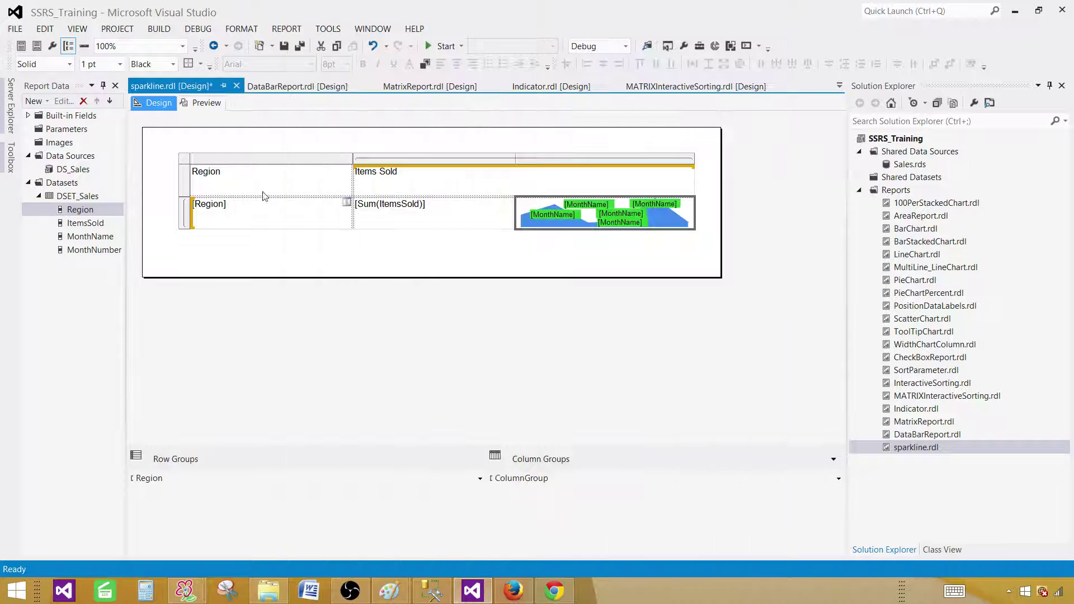
left_click(208, 103)
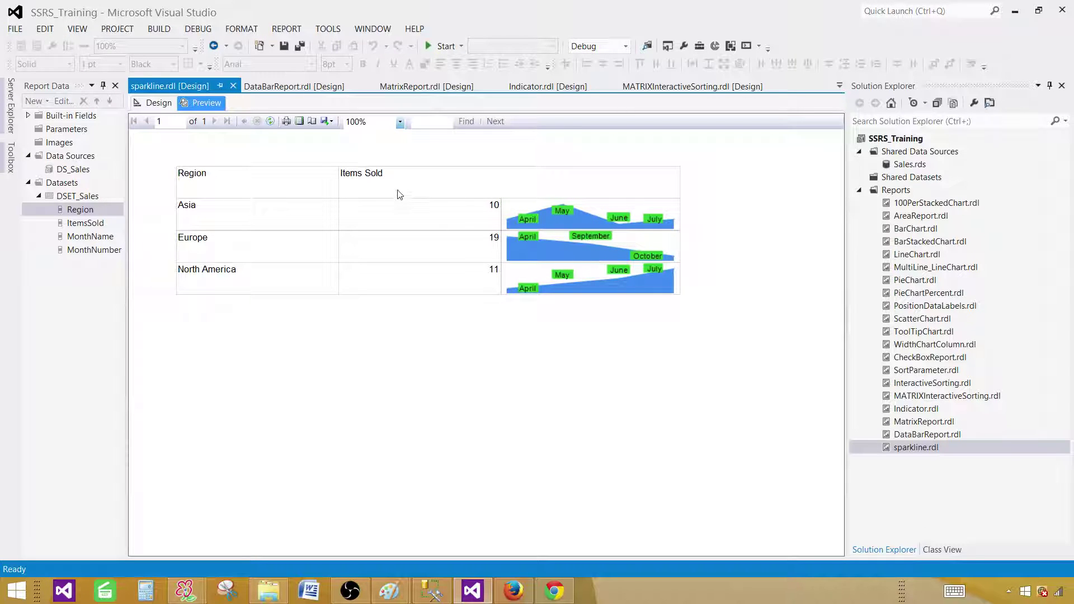
left_click(161, 102)
left_click(564, 221)
- Switch the sparkline to the first Column type and preview the column sparklines
left_click(581, 216)
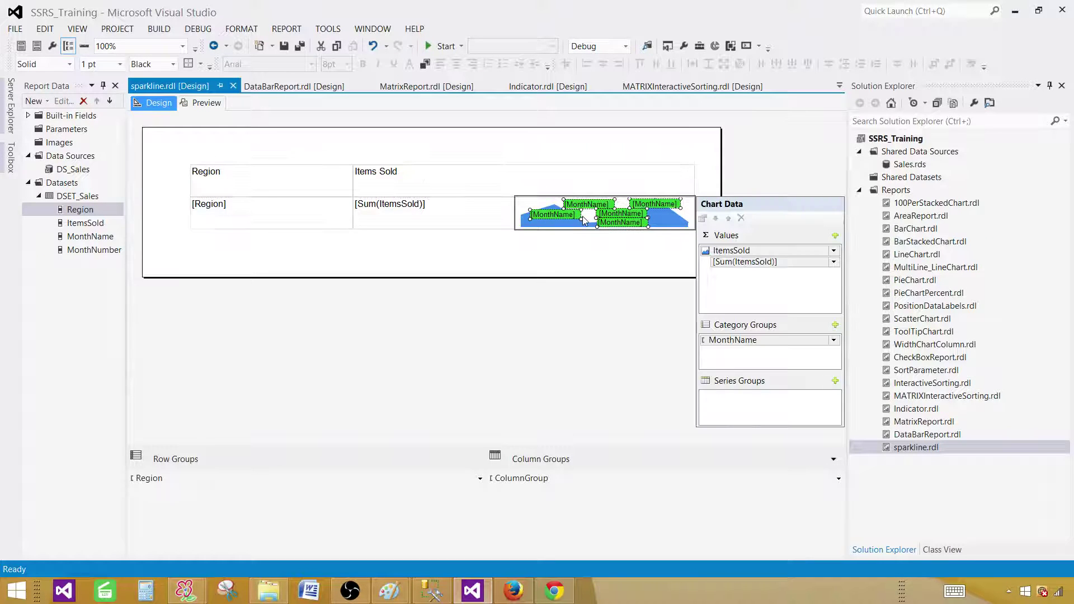
right_click(587, 226)
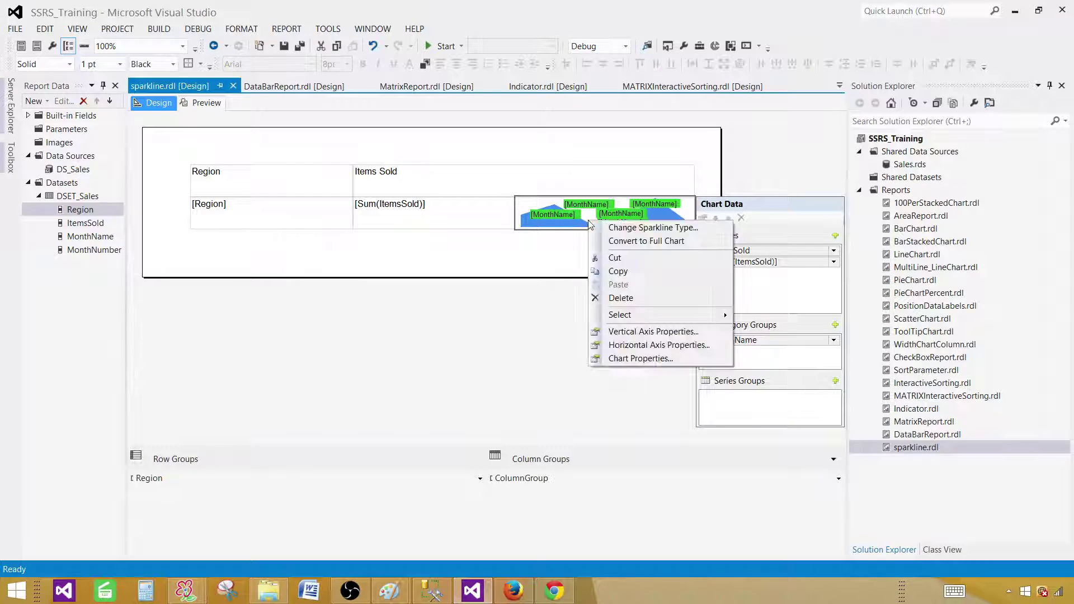
left_click(644, 229)
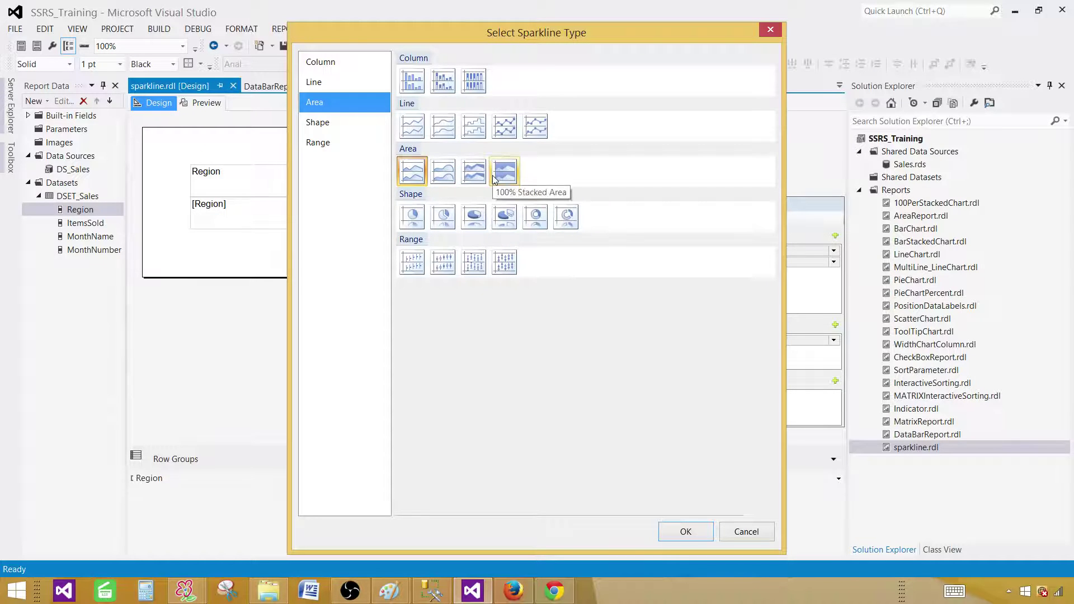
left_click(408, 173)
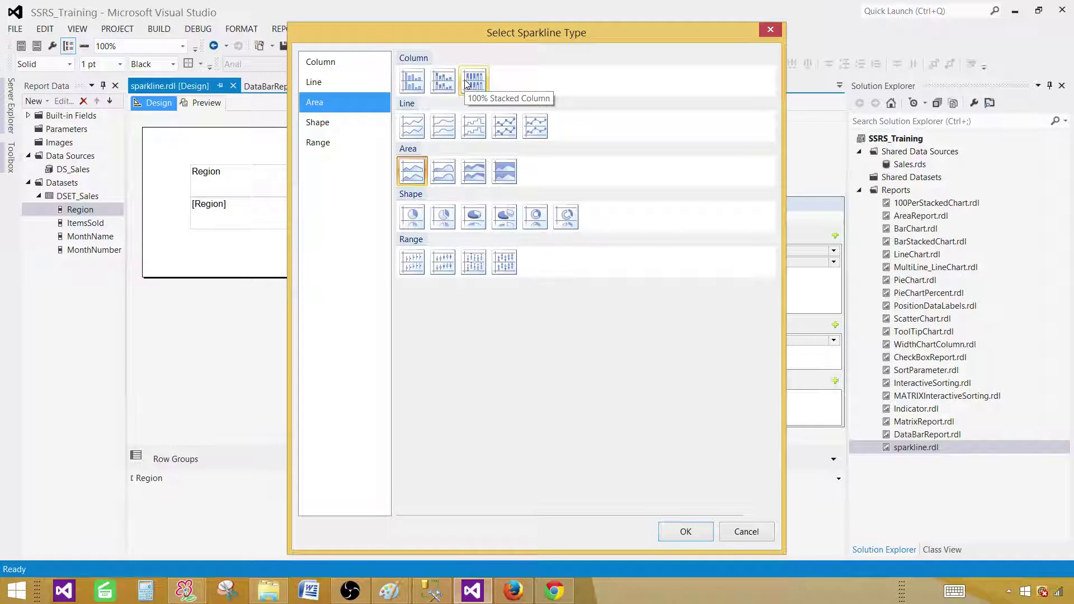
left_click(412, 81)
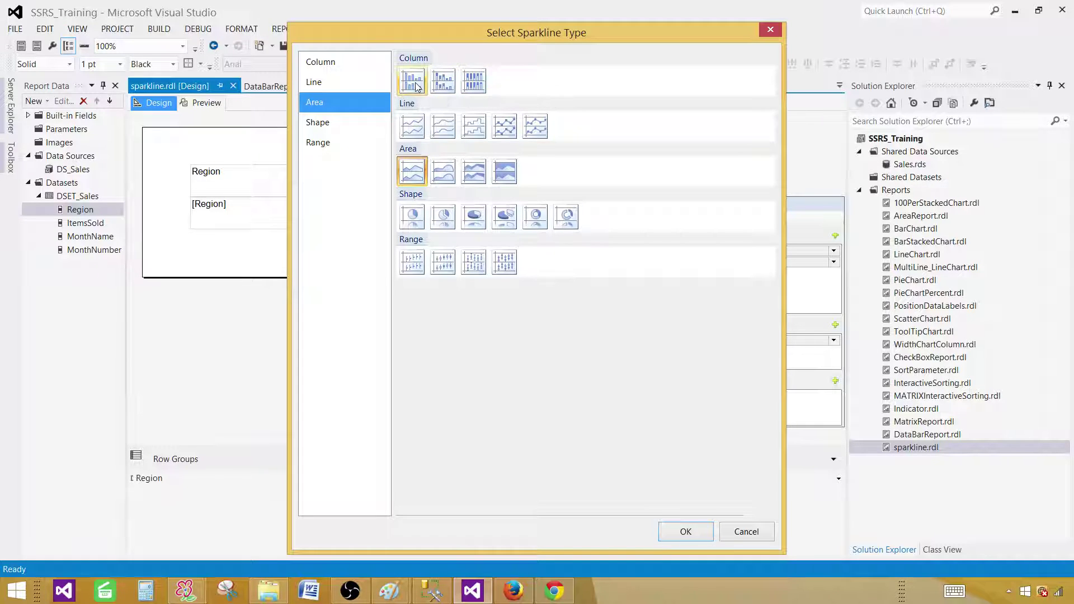
left_click(672, 534)
left_click(207, 105)
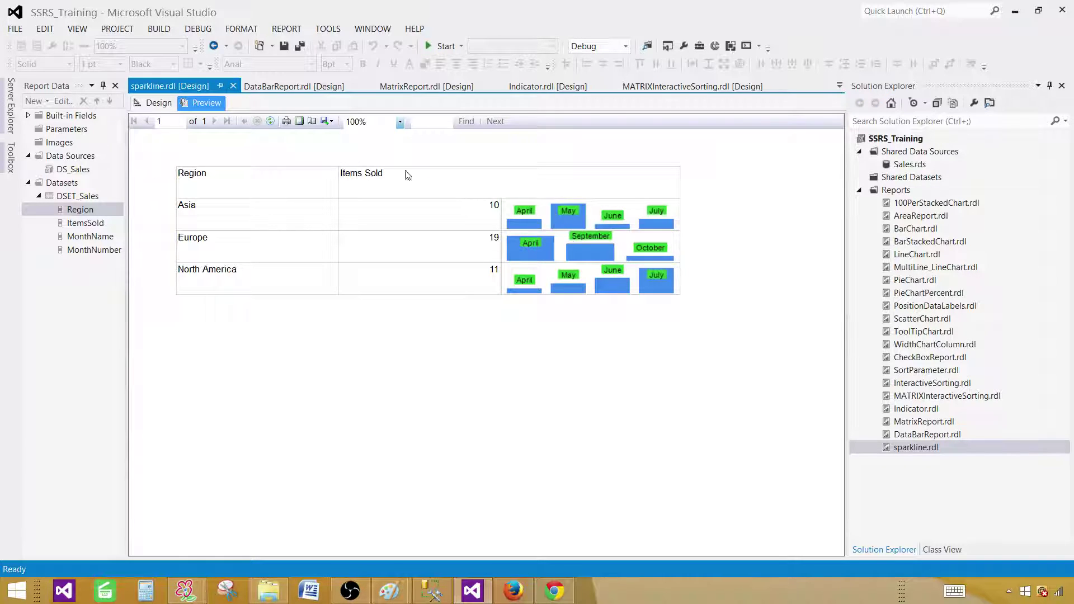
- Change the sparkline type to Shape > Pie
left_click(154, 102)
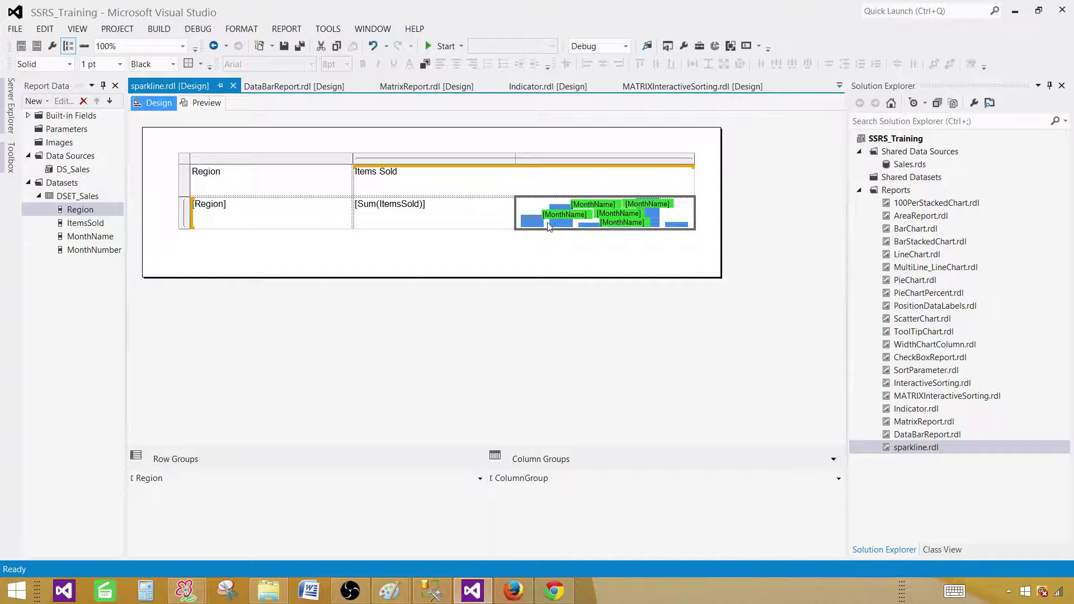
left_click(577, 229)
right_click(579, 226)
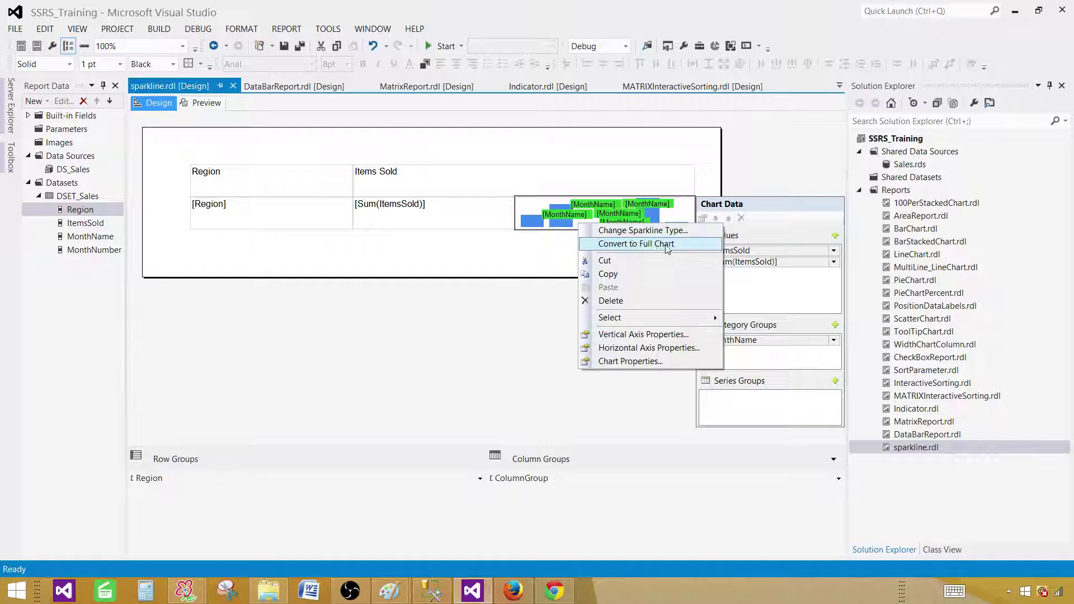
left_click(656, 231)
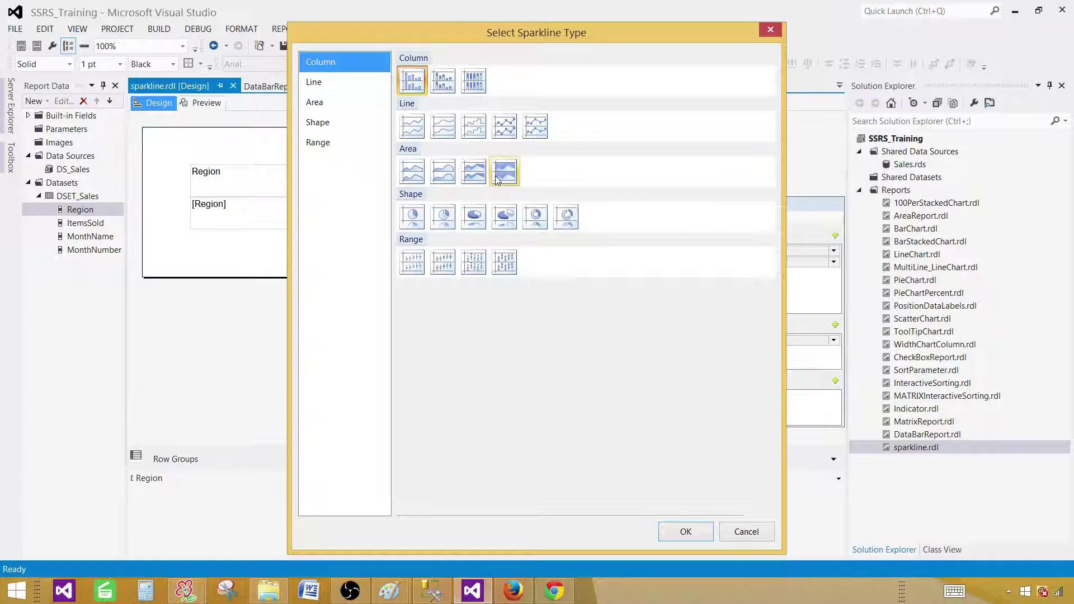
left_click(412, 217)
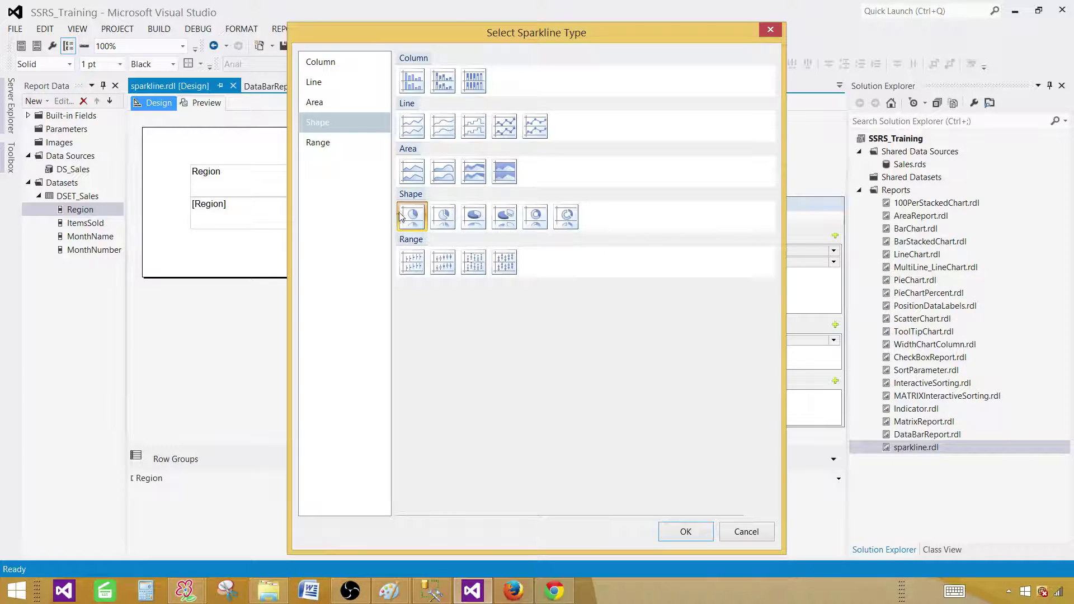
left_click(665, 533)
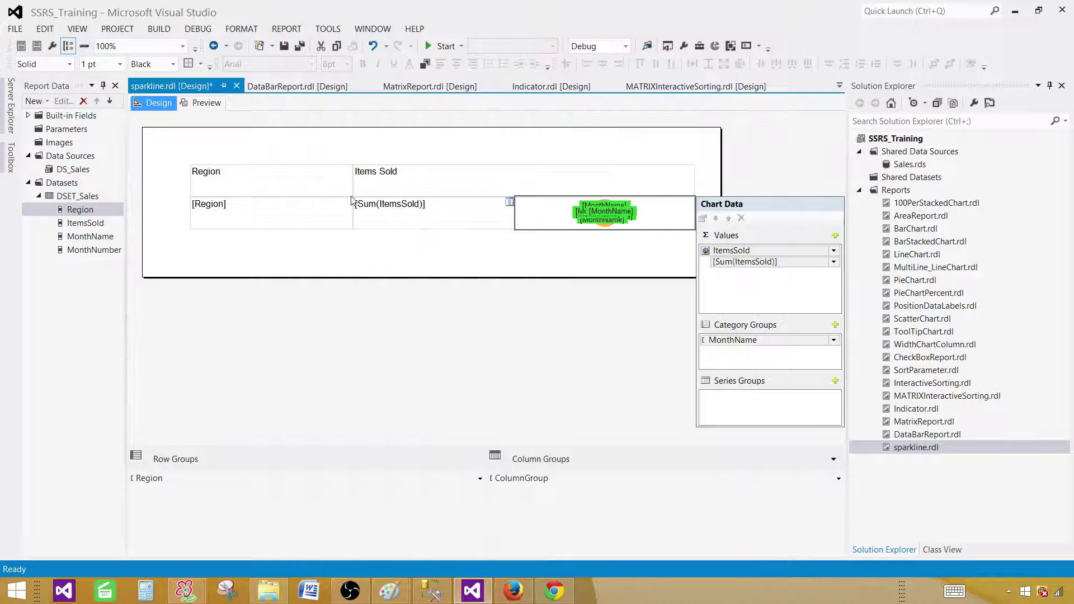
- Stretch the Region detail row down twice to enlarge the pies, then preview the report
left_click(206, 103)
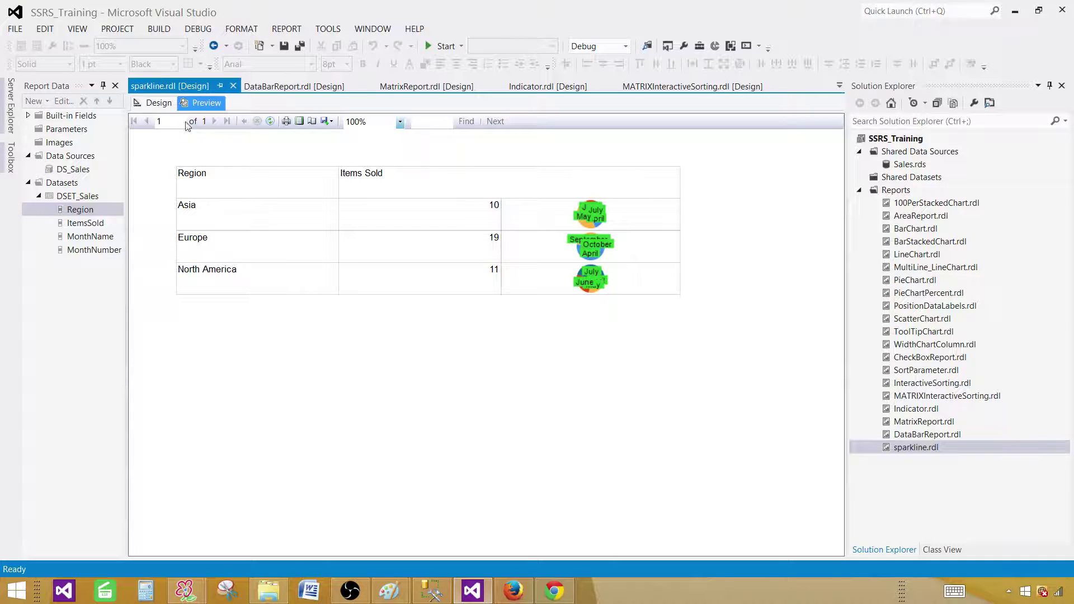
left_click(159, 102)
left_click(190, 222)
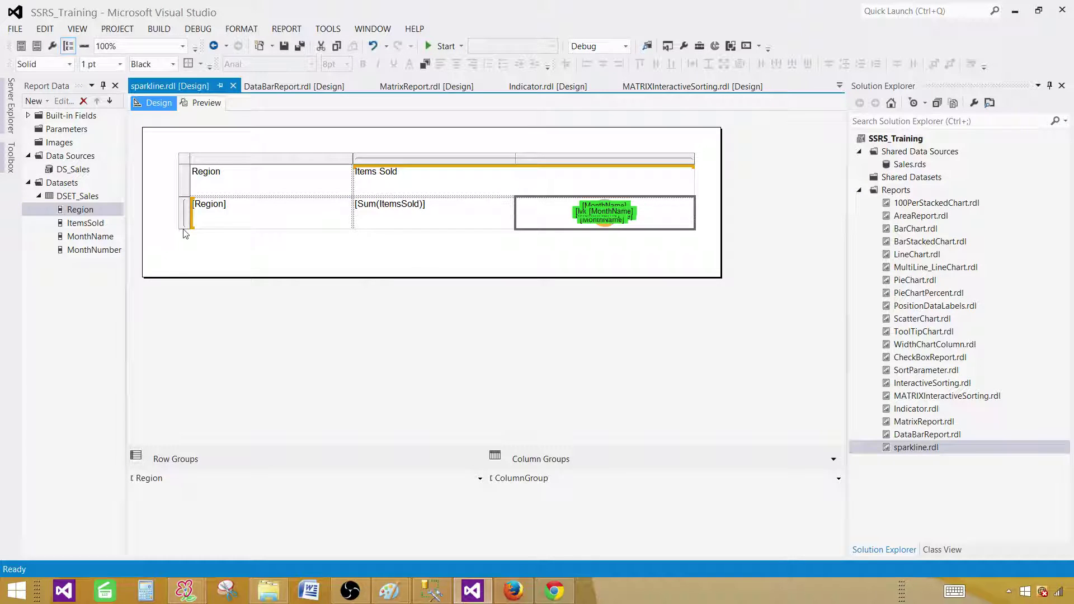
left_click(183, 226)
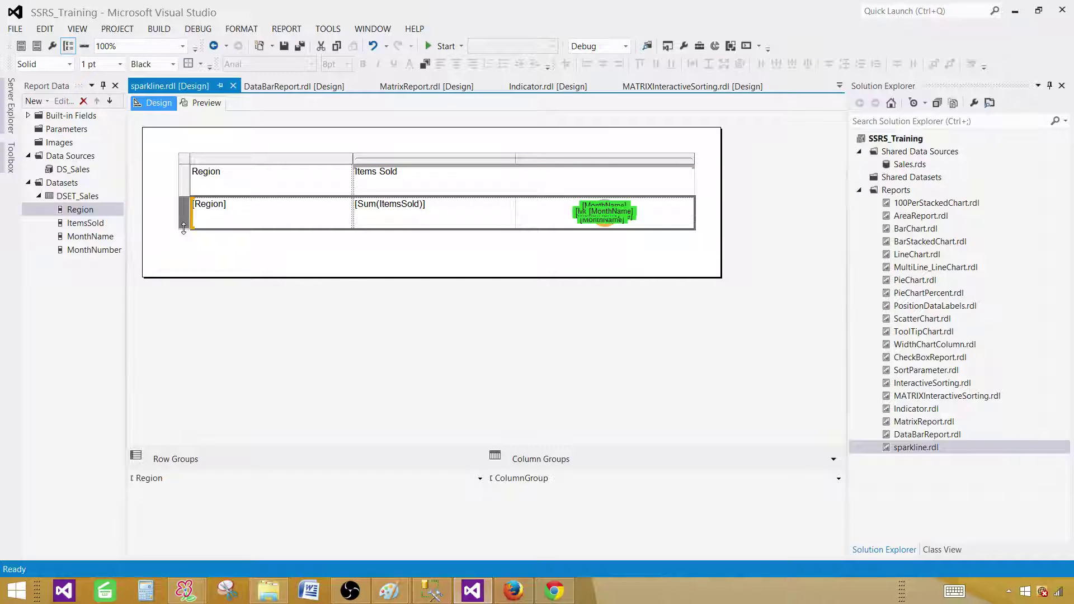
left_click_drag(186, 230, 171, 327)
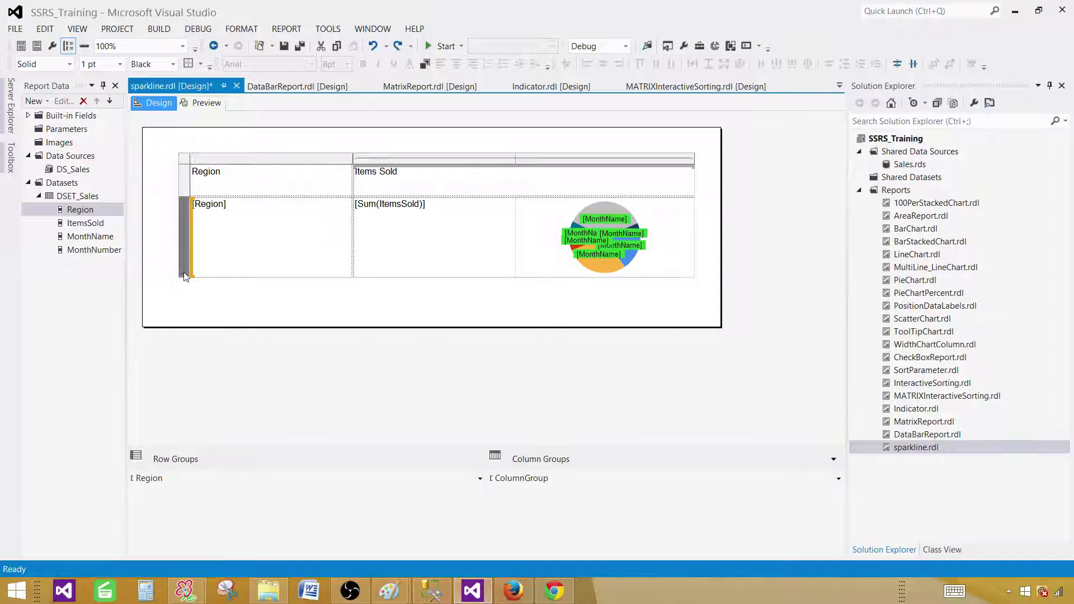
left_click_drag(186, 280, 182, 319)
left_click(218, 103)
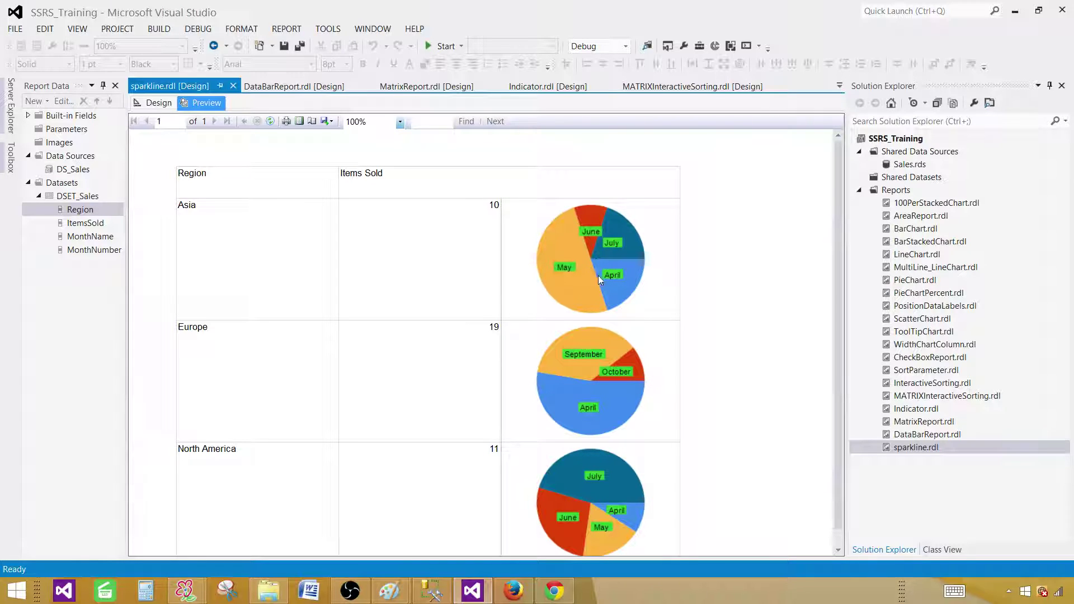
left_click(168, 104)
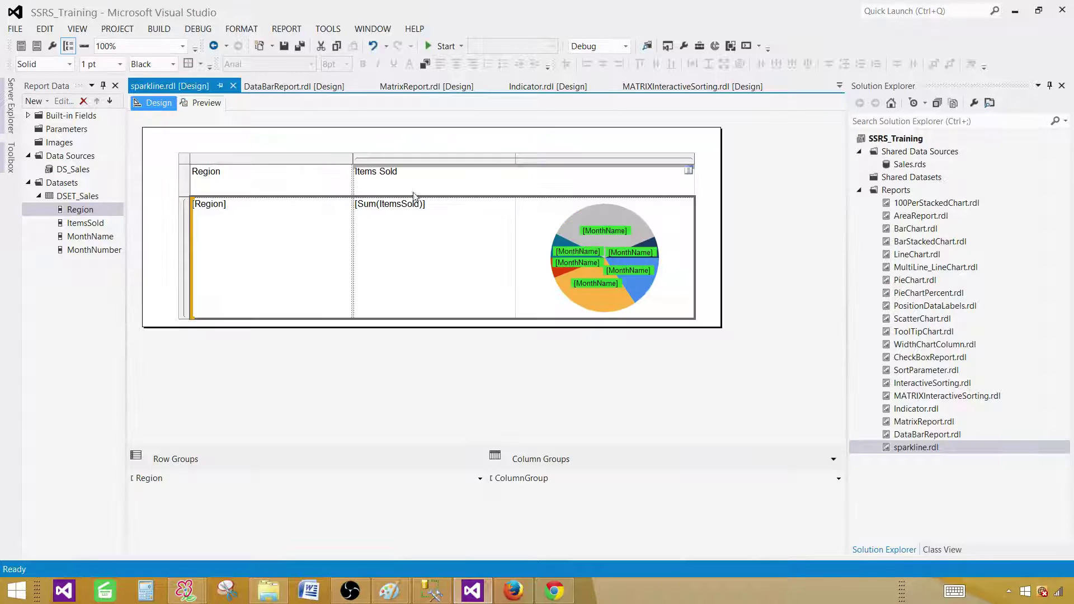
left_click(608, 251)
right_click(617, 252)
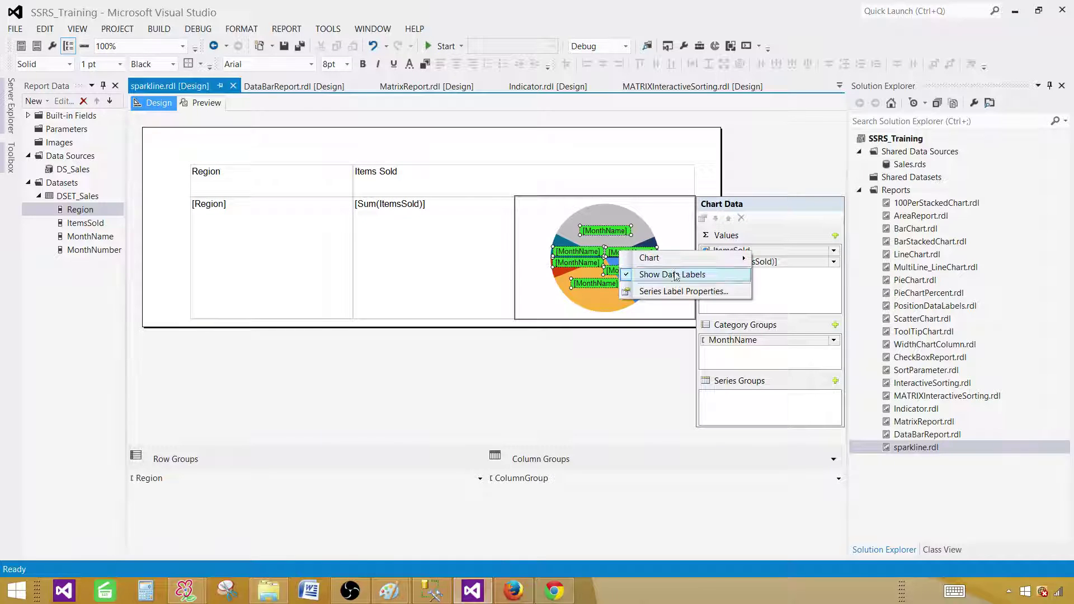
left_click(664, 291)
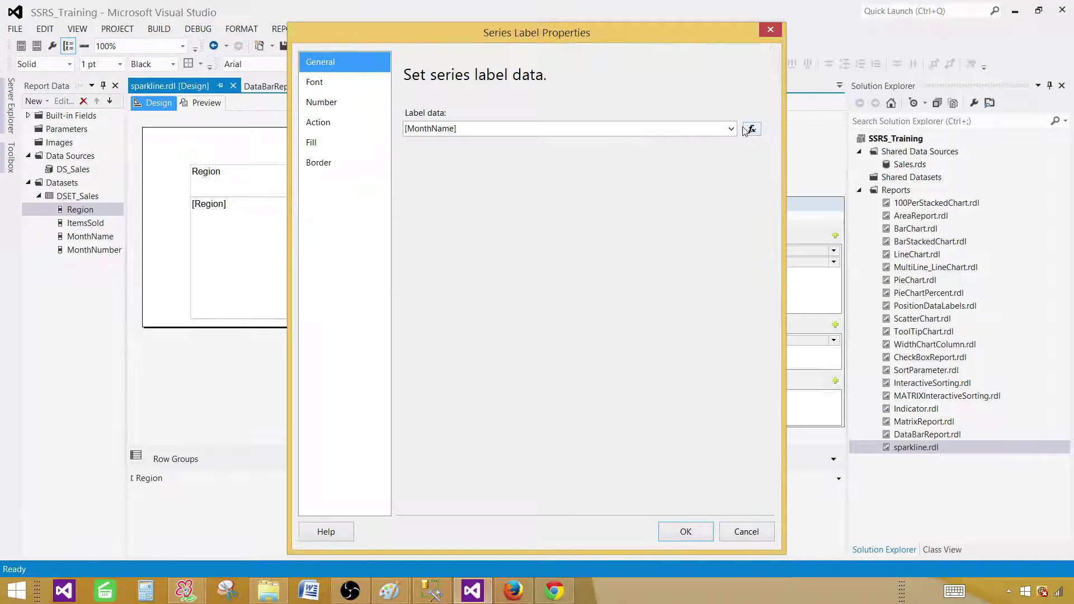
left_click(752, 130)
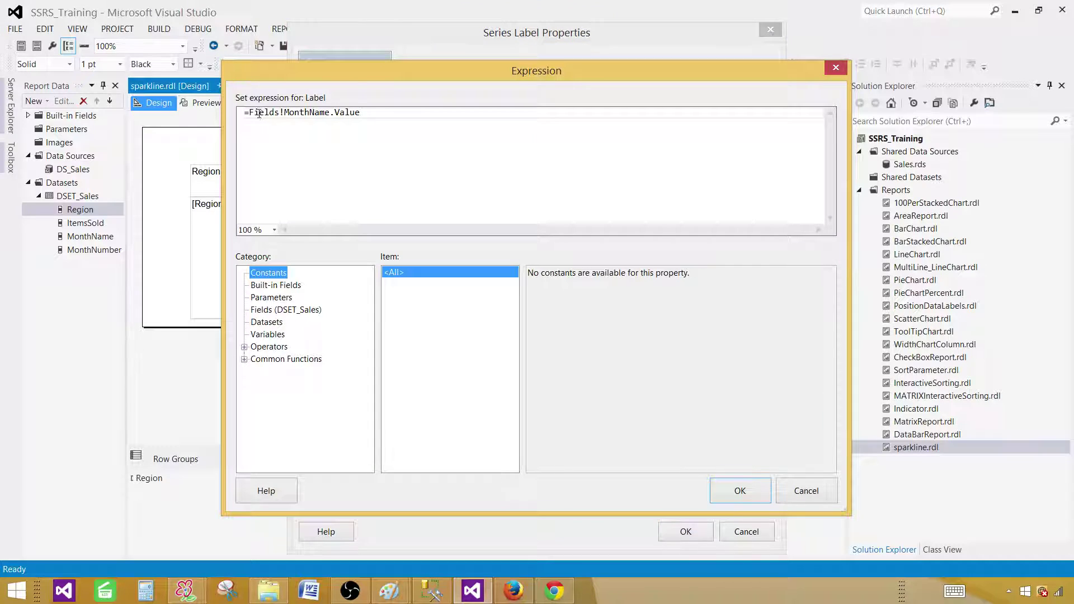
left_click_drag(258, 113, 362, 107)
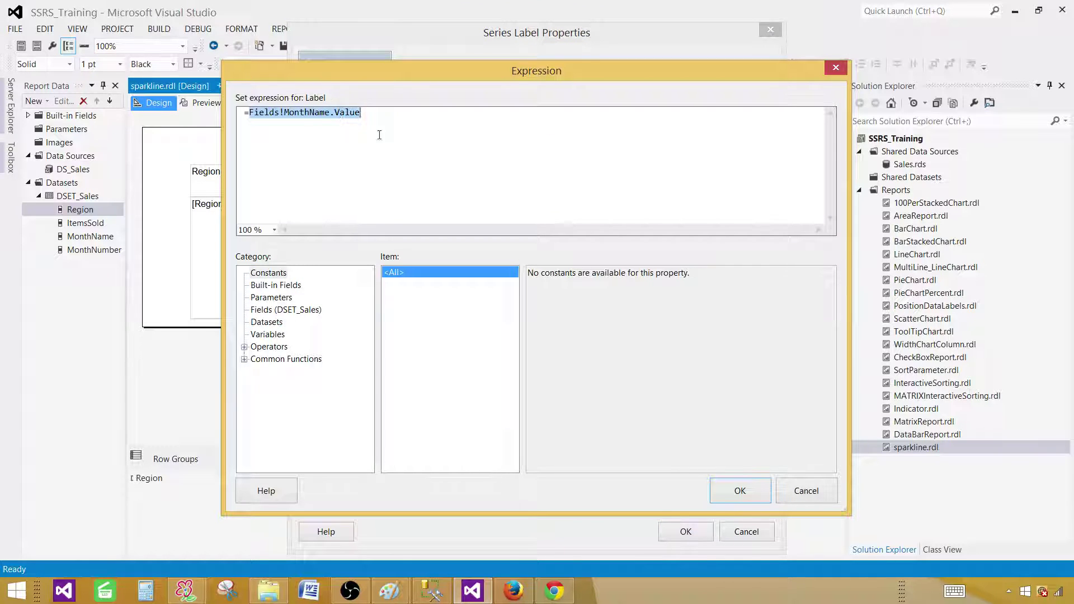
left_click(275, 311)
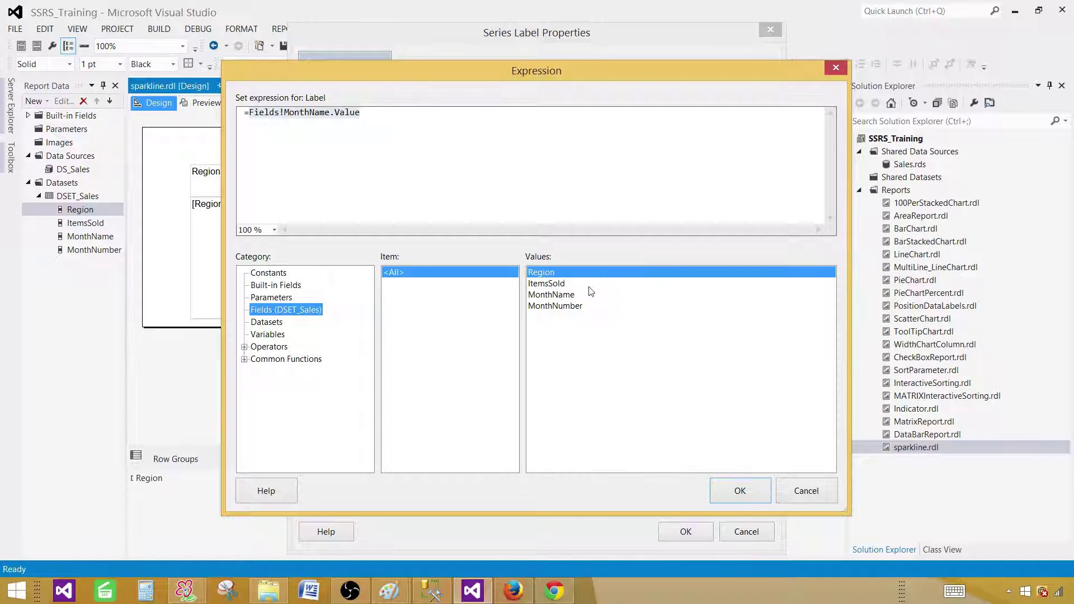
left_click(561, 284)
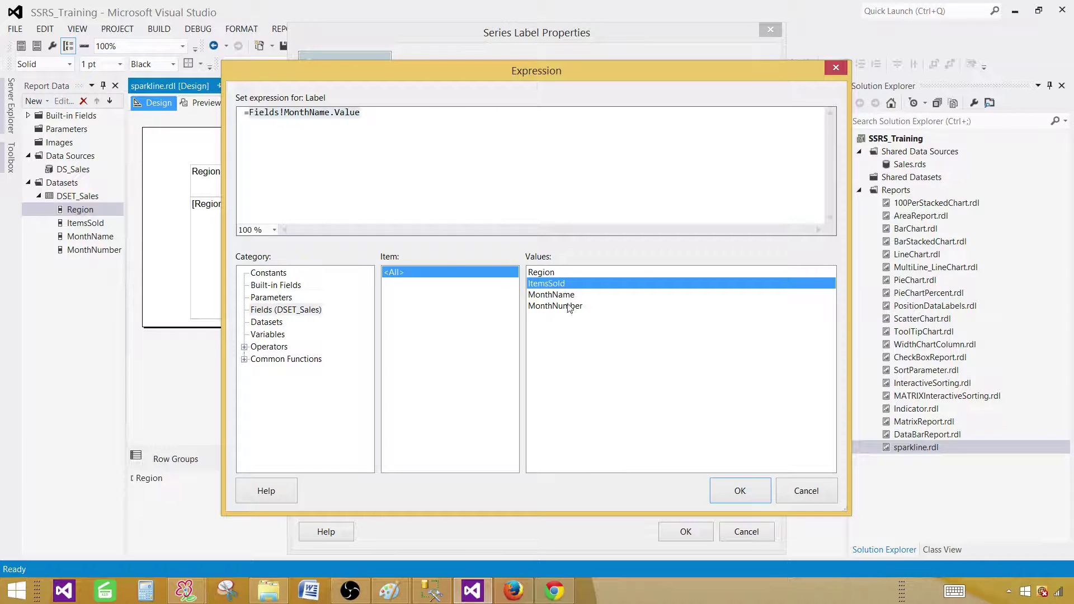
left_click(804, 486)
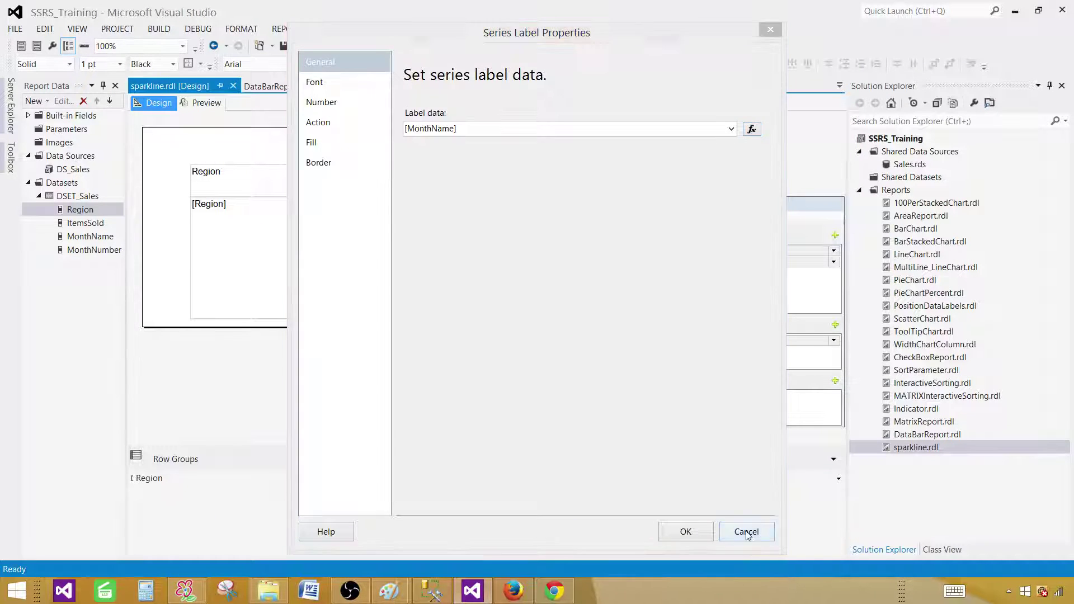
left_click(758, 534)
left_click(205, 104)
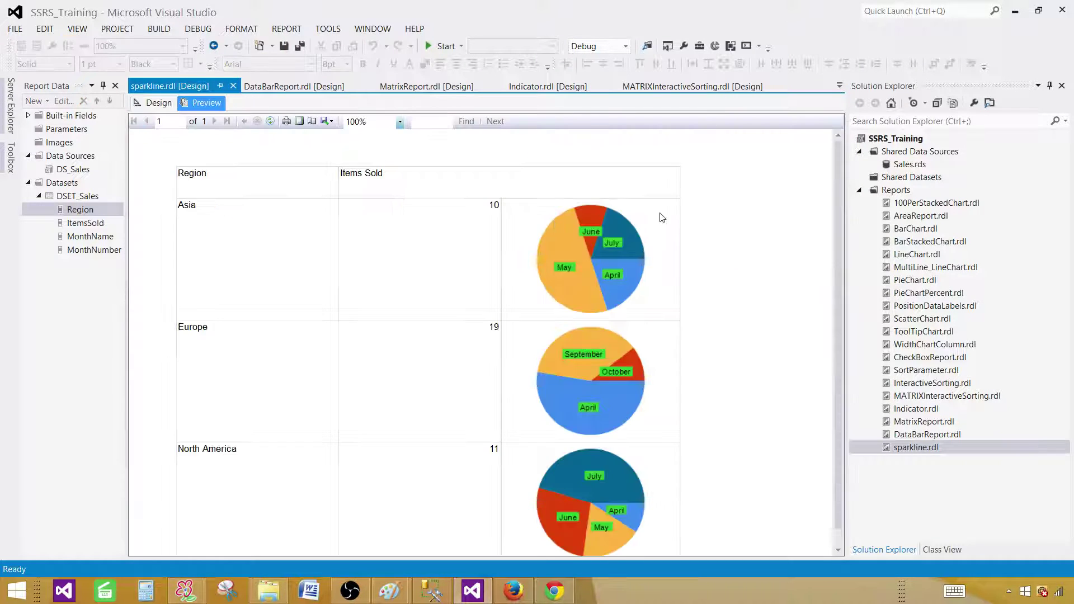
- Review the available sparkline types for the pie and cancel without changing it
left_click(160, 104)
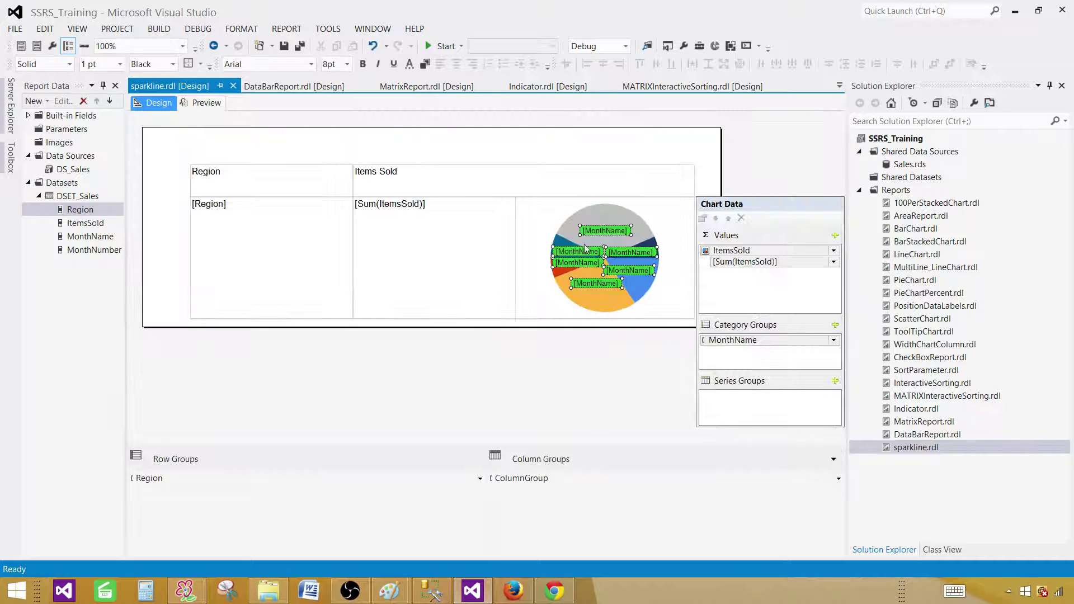
right_click(630, 222)
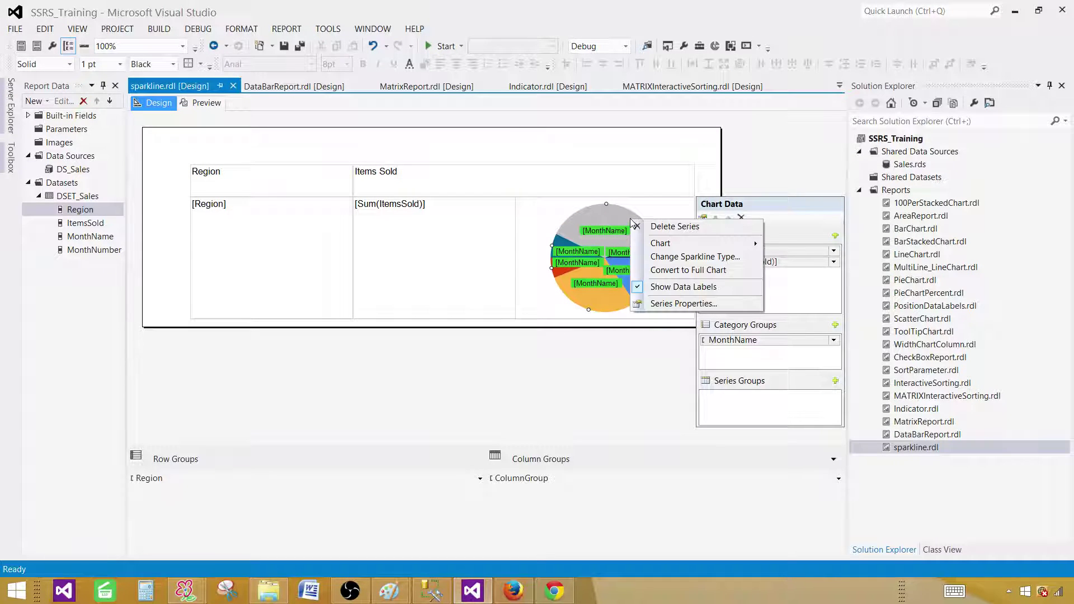
left_click(593, 213)
right_click(594, 214)
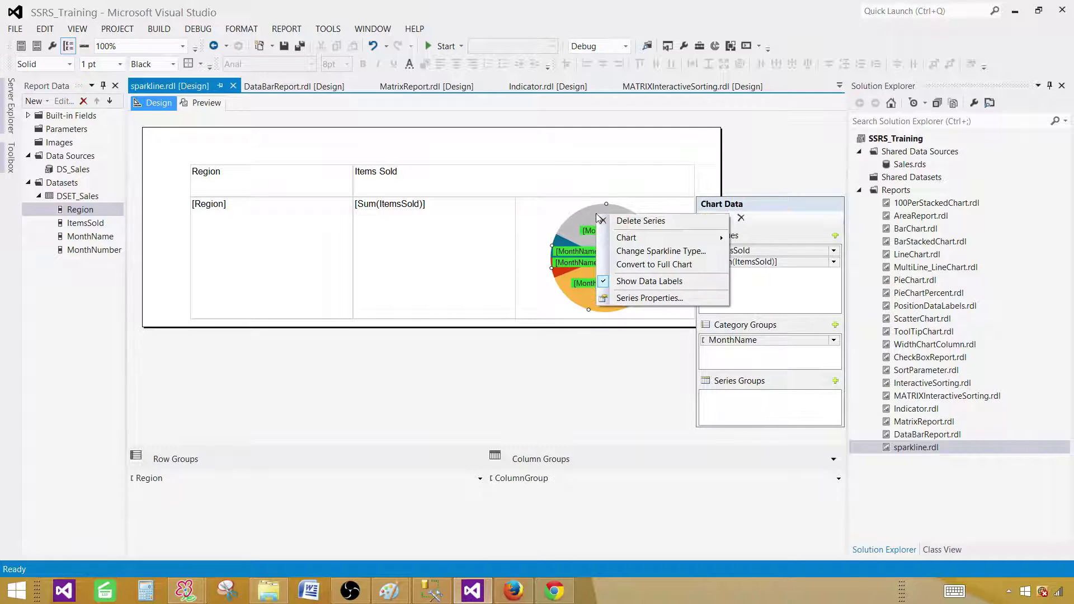
left_click(662, 255)
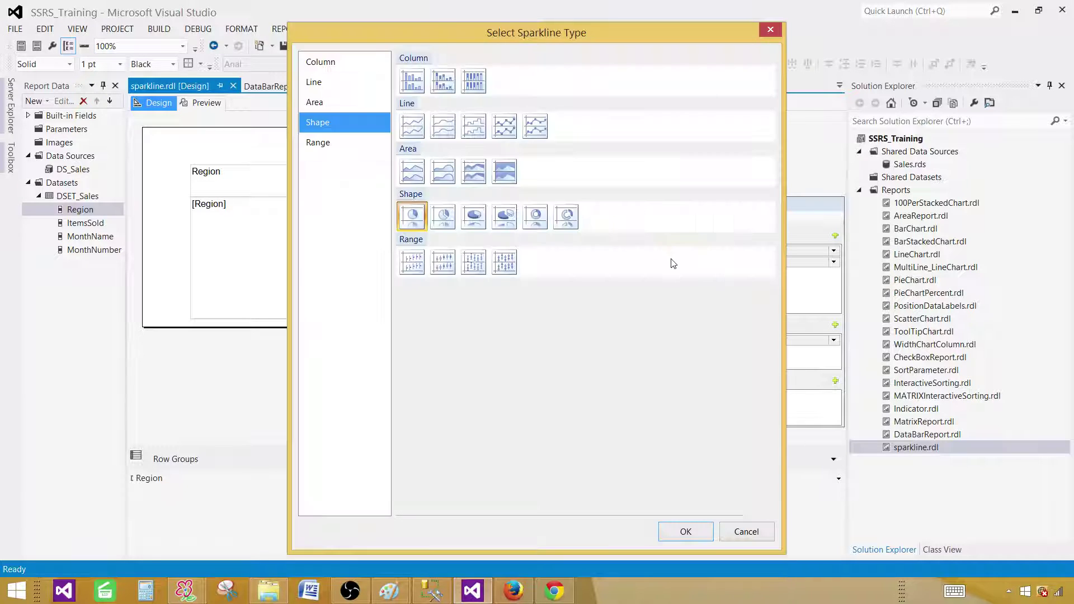
left_click(752, 532)
- Convert the pie sparkline to a full chart with Chart Title and Month Name legend
right_click(663, 220)
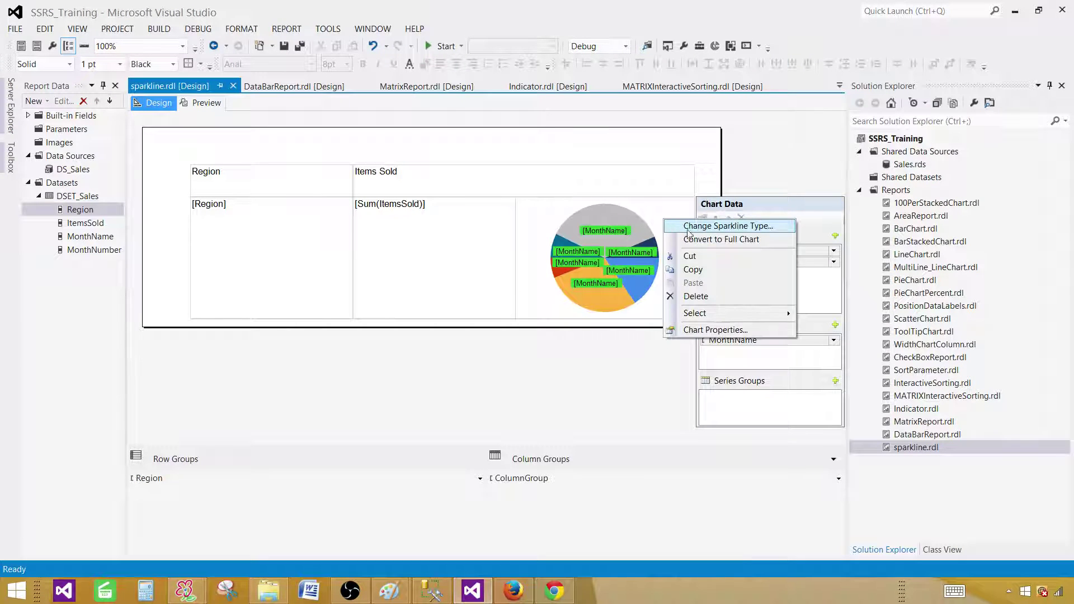
left_click(657, 217)
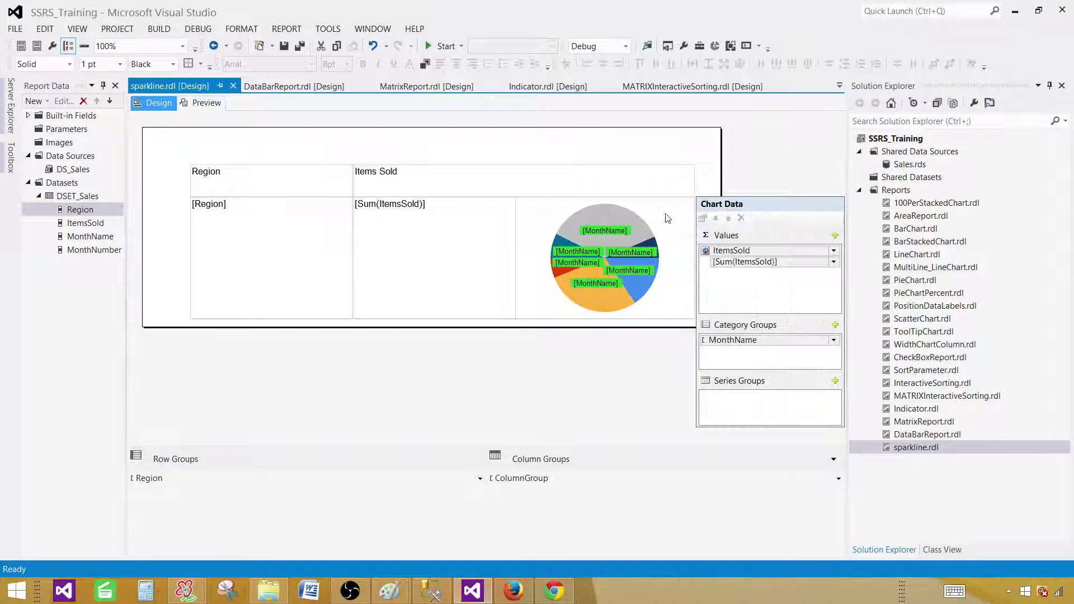
right_click(662, 215)
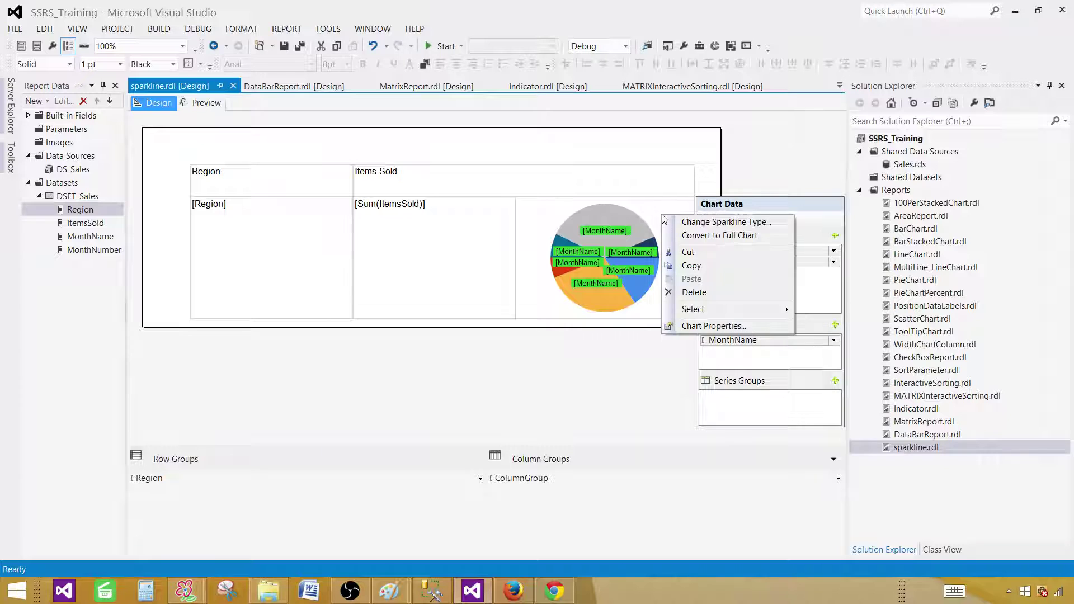
left_click(708, 237)
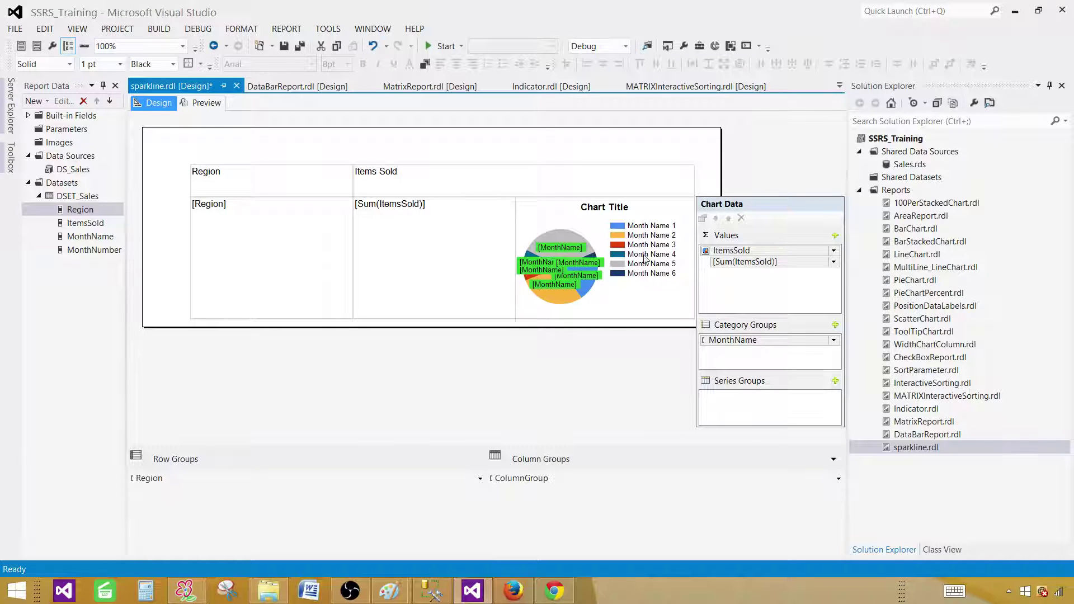
right_click(590, 222)
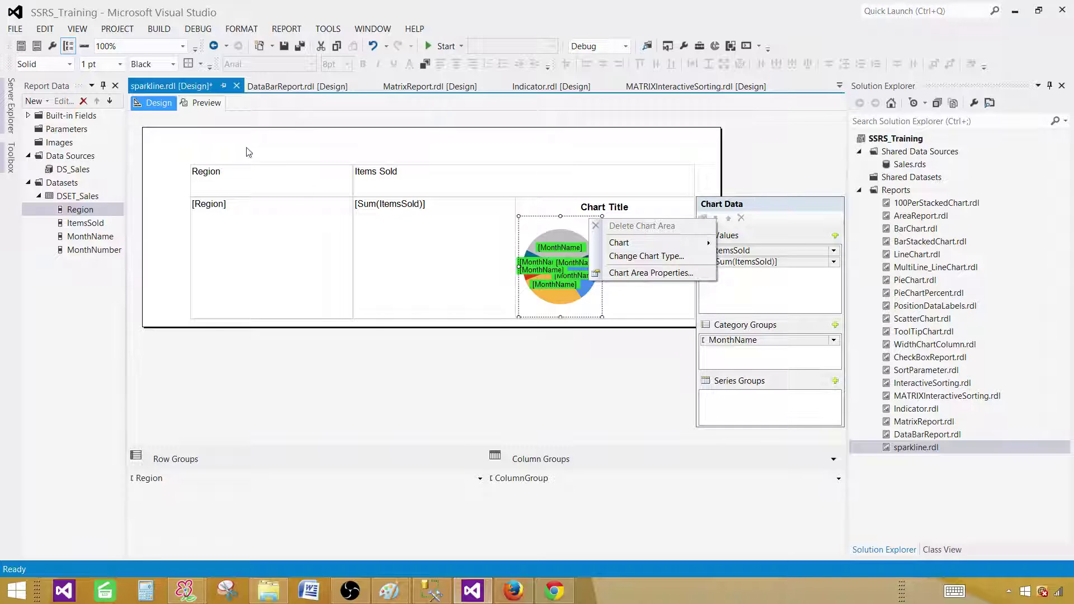
left_click(214, 101)
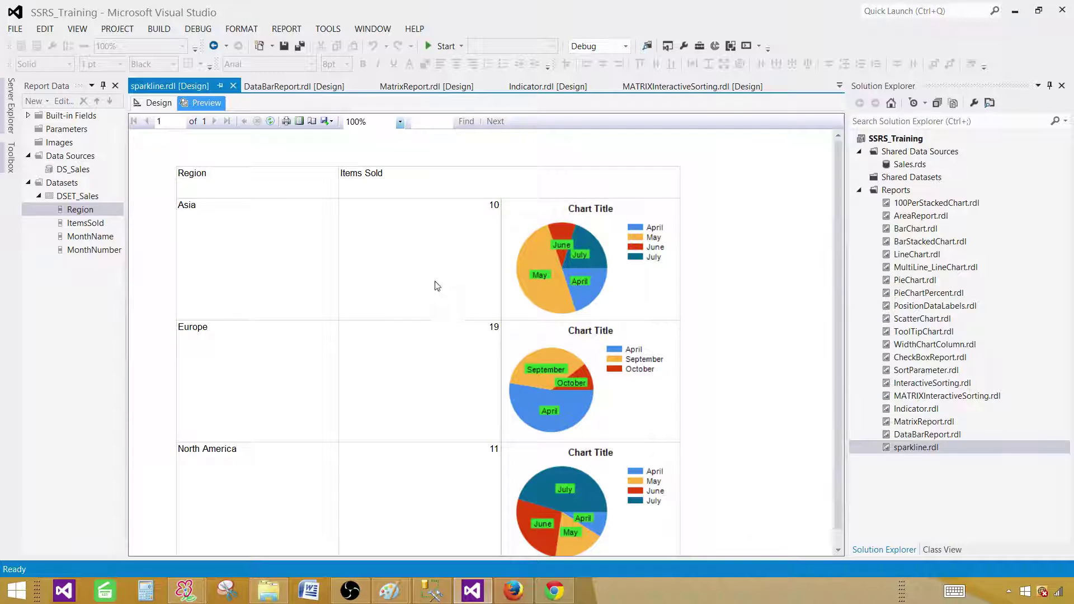
left_click(155, 103)
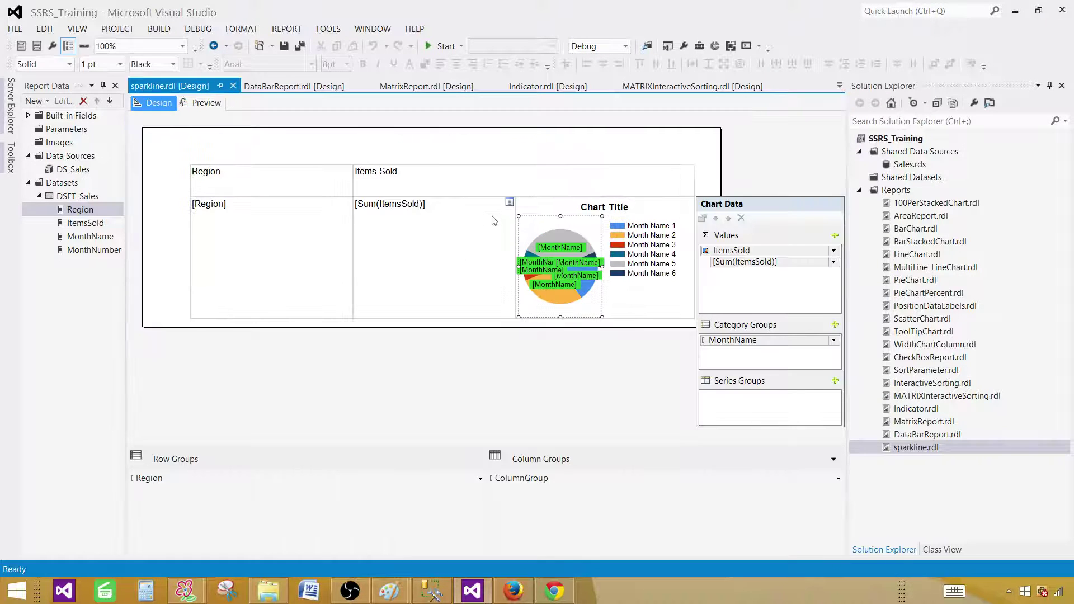
right_click(601, 237)
left_click(672, 280)
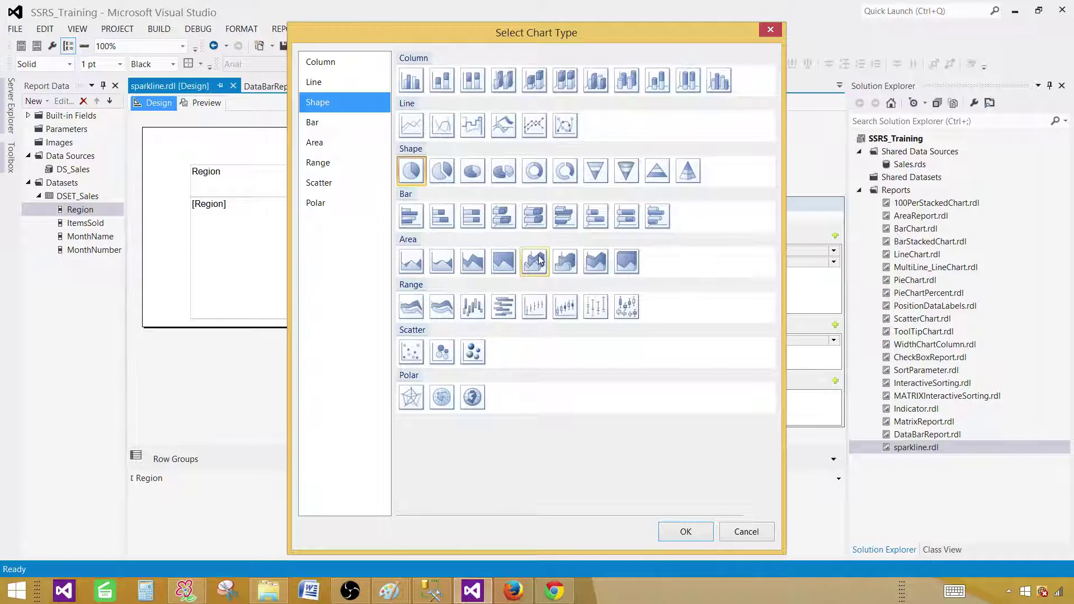
left_click(702, 532)
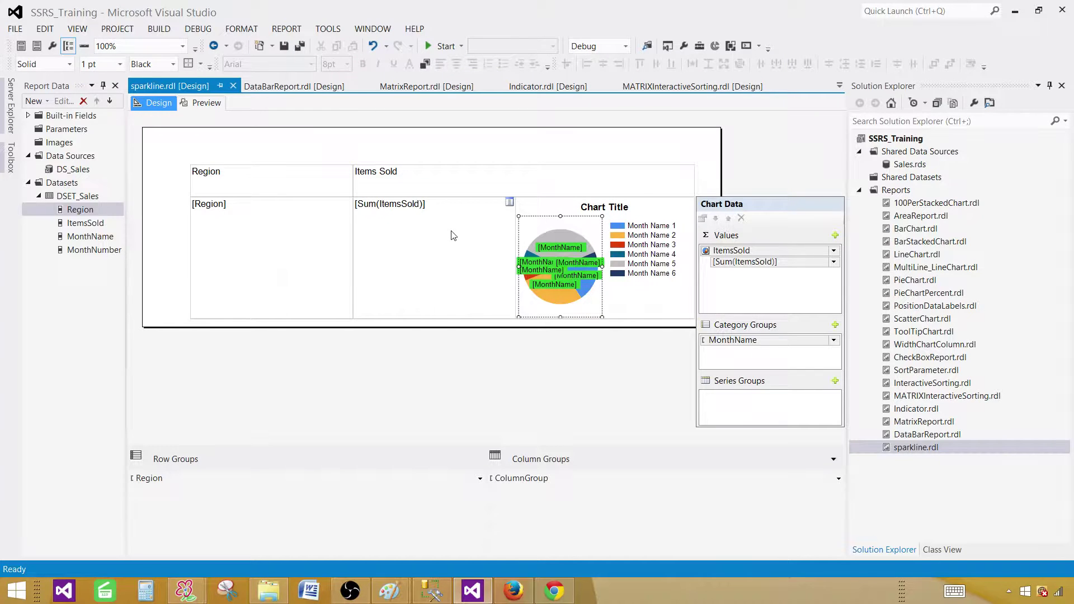
left_click(523, 153)
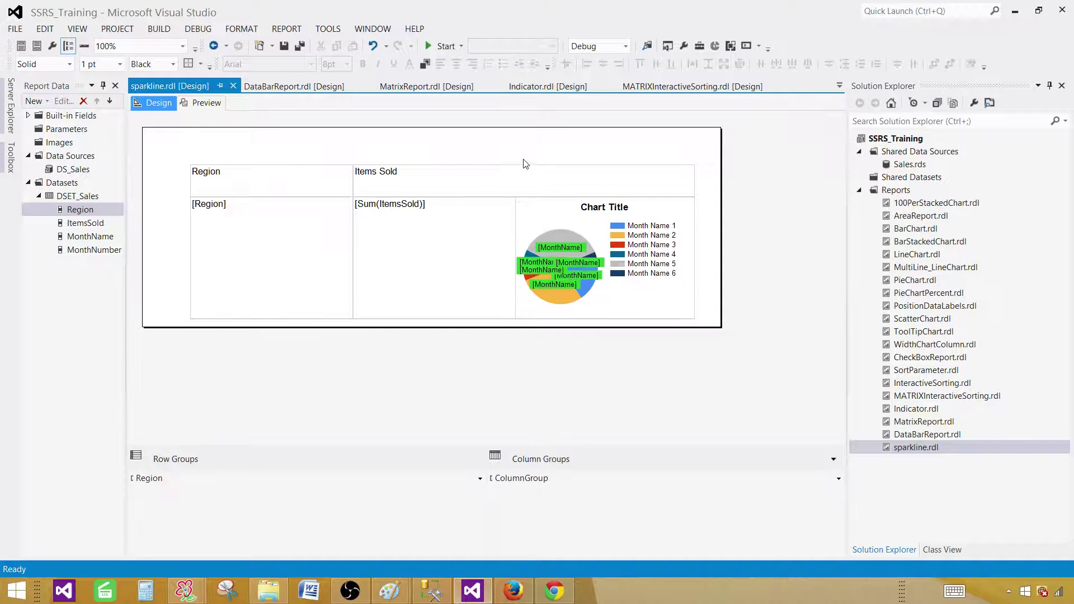